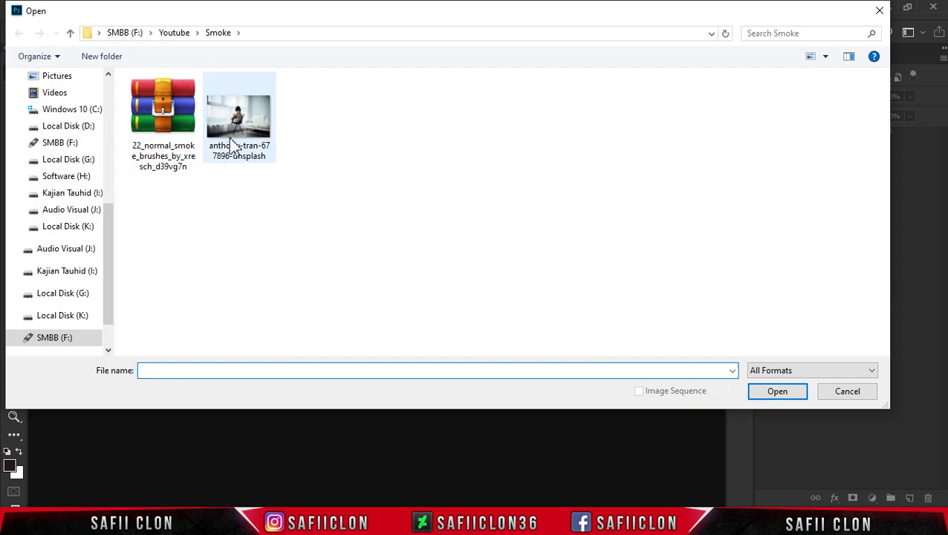
Open the photo of the seated woman from the Smoke folder and unlock its Background layer
left_click(238, 133)
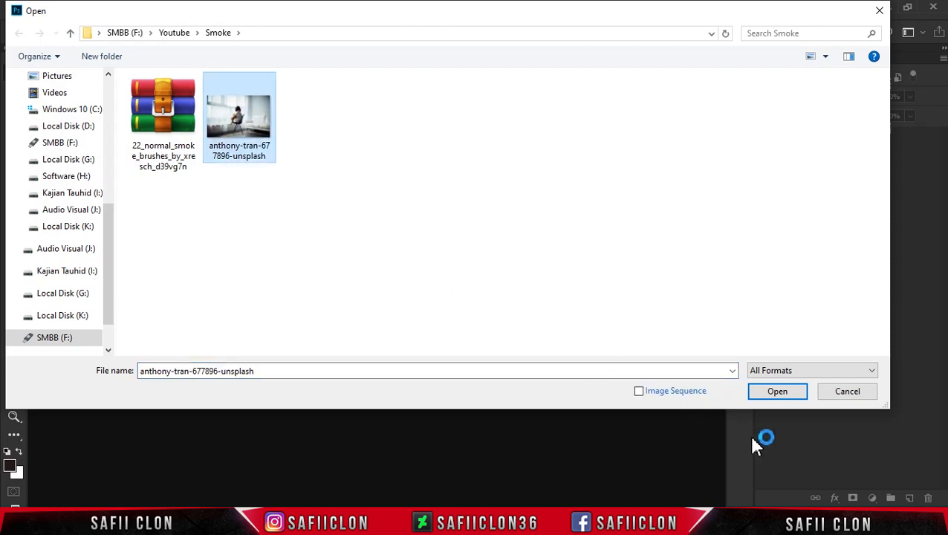
left_click(782, 399)
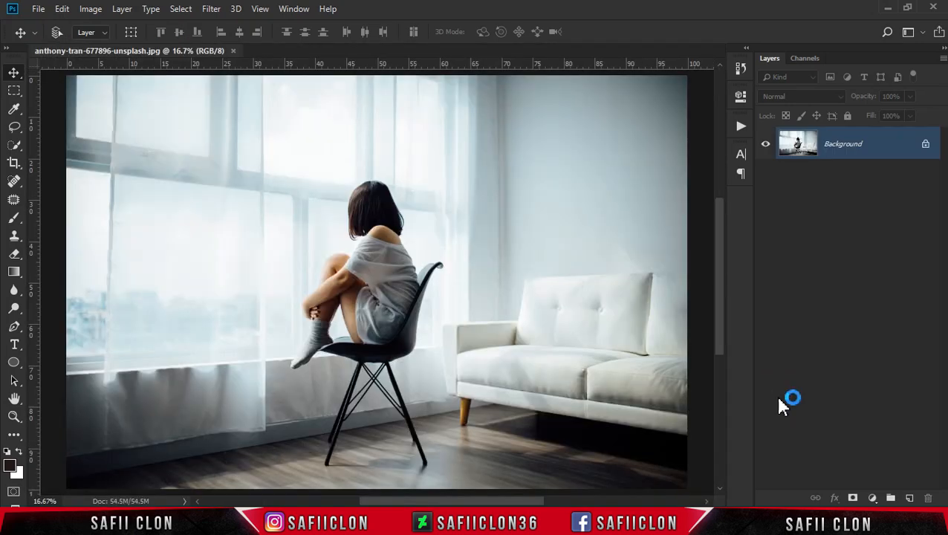
left_click(926, 146)
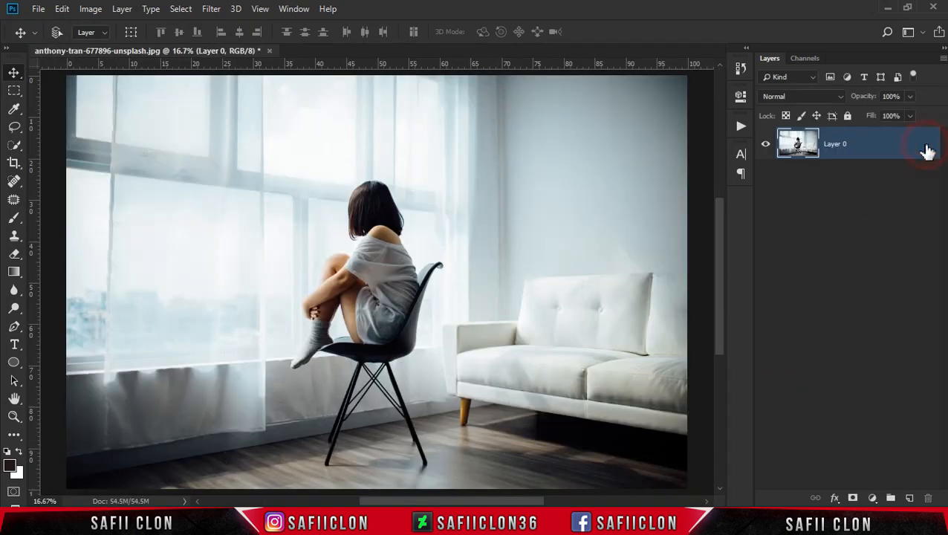
Duplicate the photo layer twice to make a stack of three identical layers
right_click(879, 149)
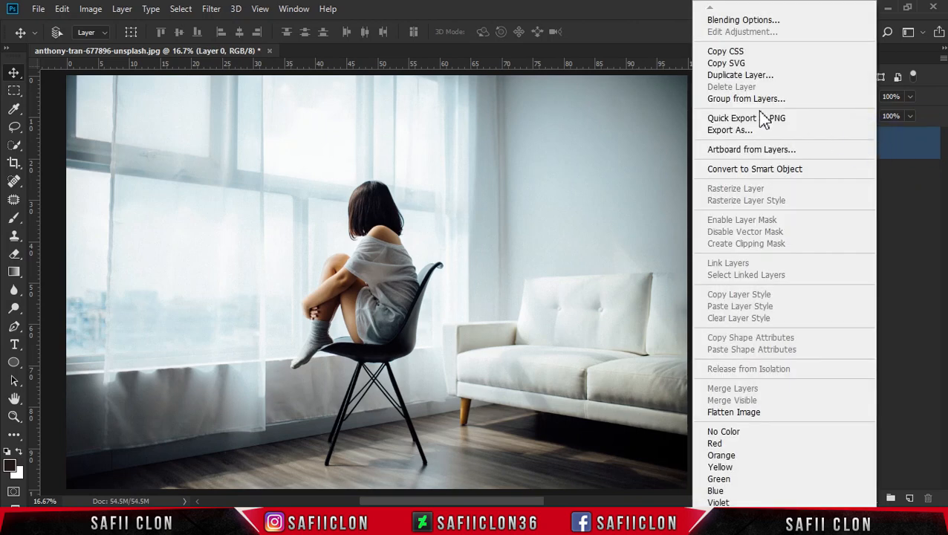
left_click(754, 75)
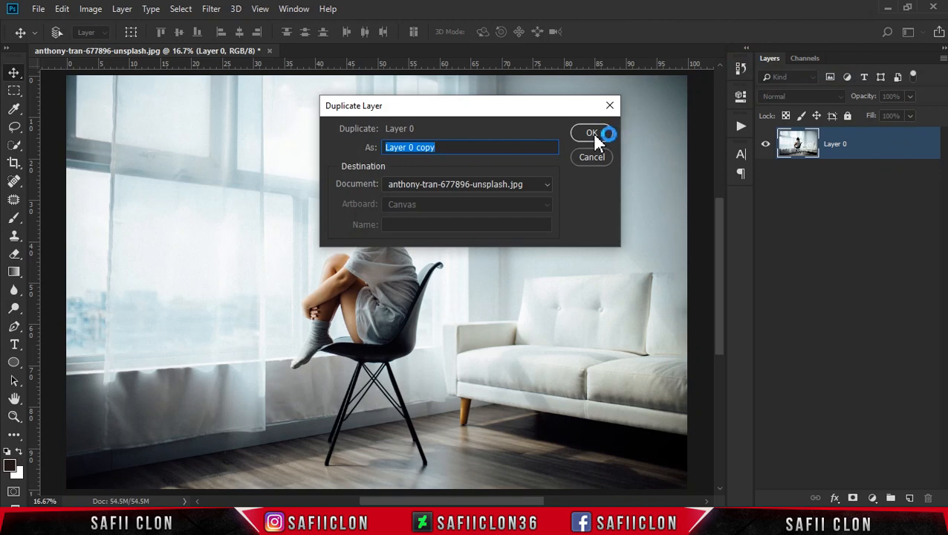
left_click(593, 134)
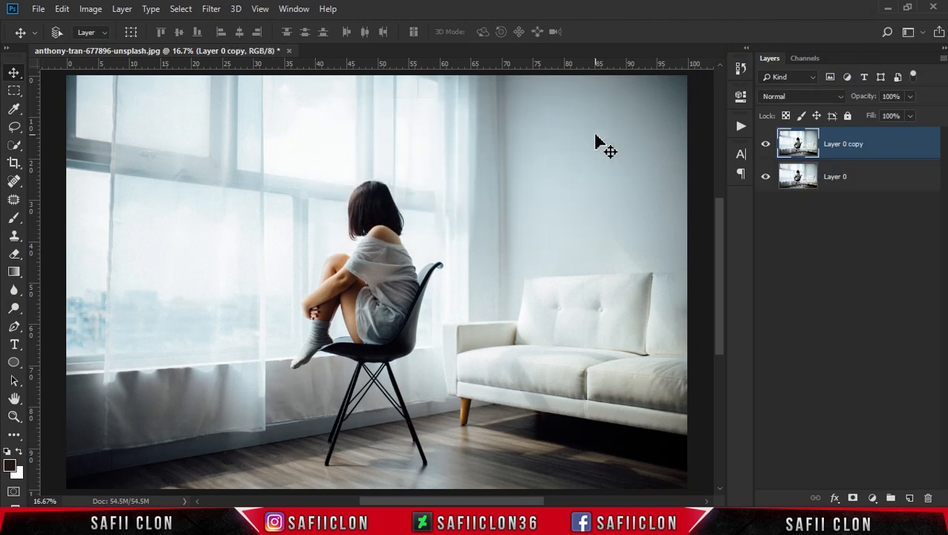
right_click(879, 150)
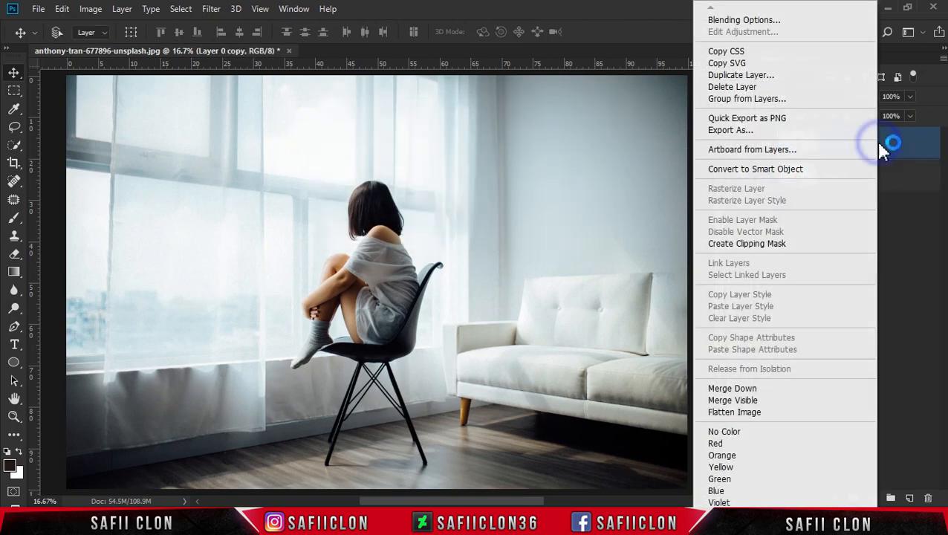
left_click(752, 76)
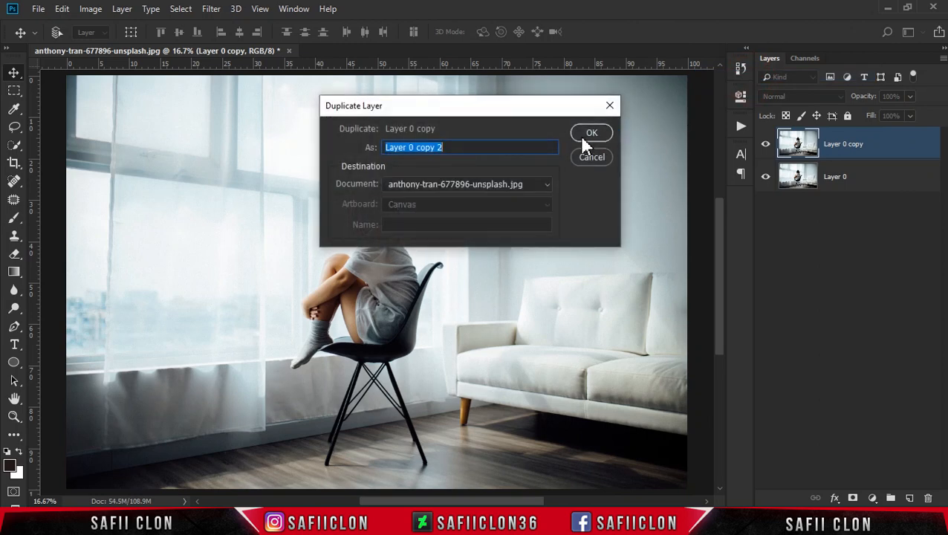
left_click(592, 134)
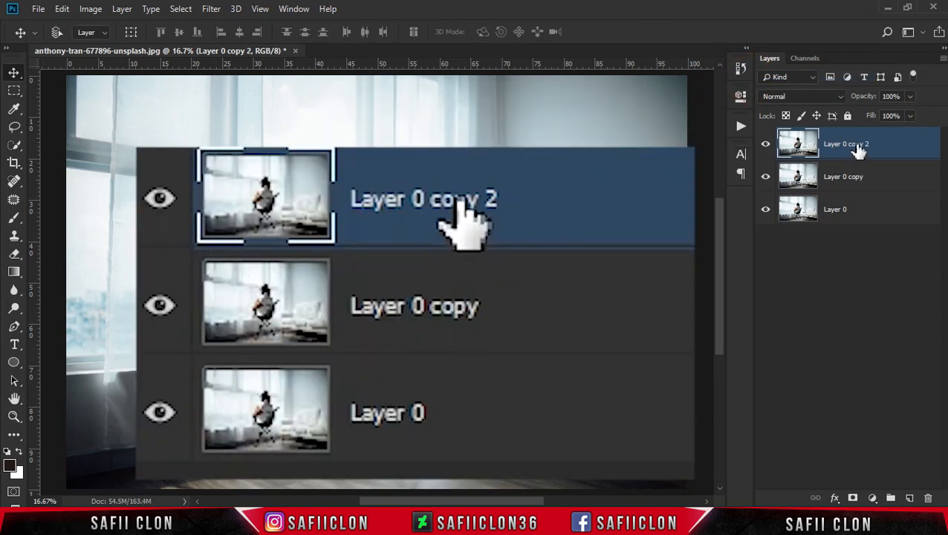
Rename the three layers from the uppermost down as MODEL, BACKGROUND and ORIGINAL
double_click(848, 144)
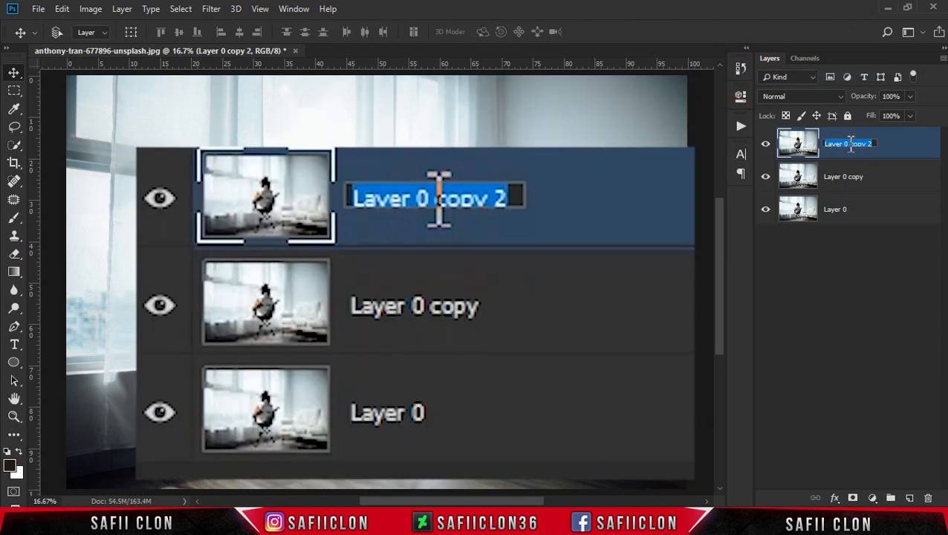
type("MODEL")
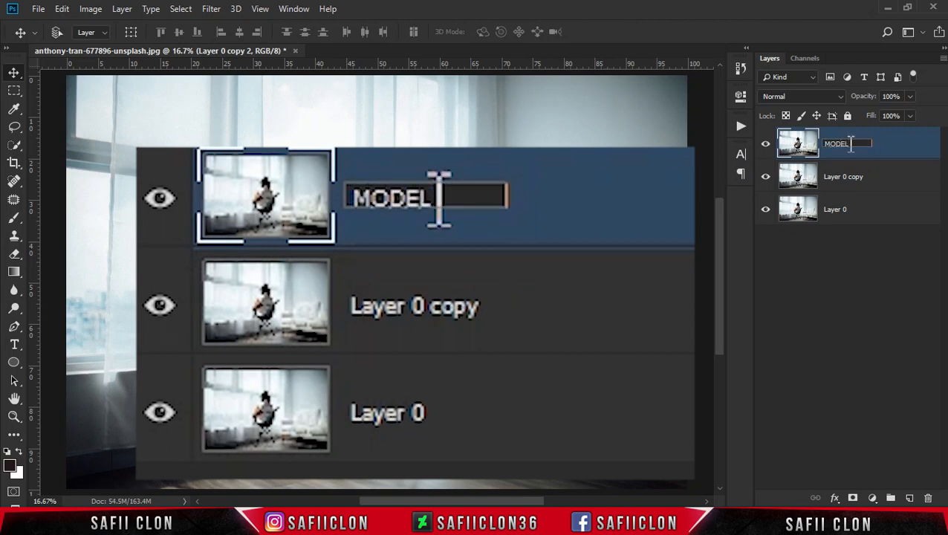
left_click(889, 142)
double_click(841, 177)
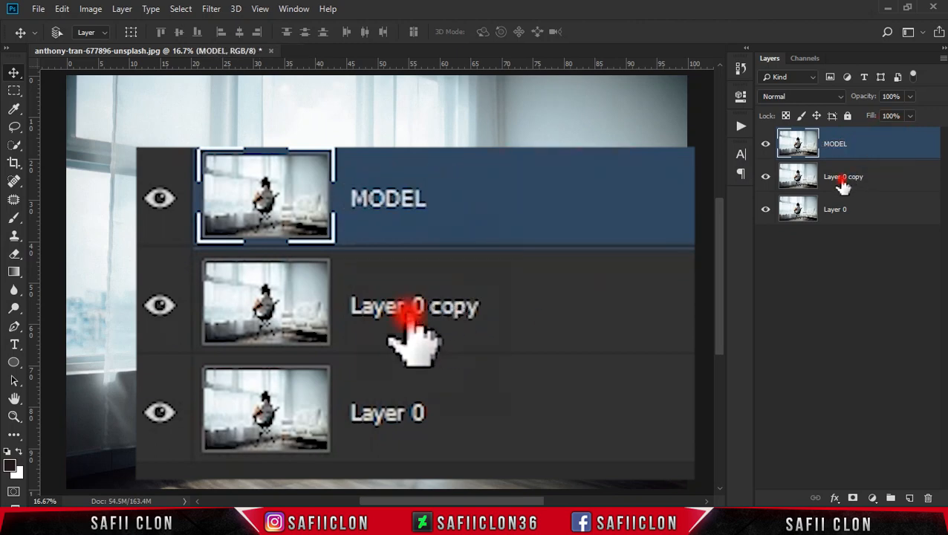
type("BA")
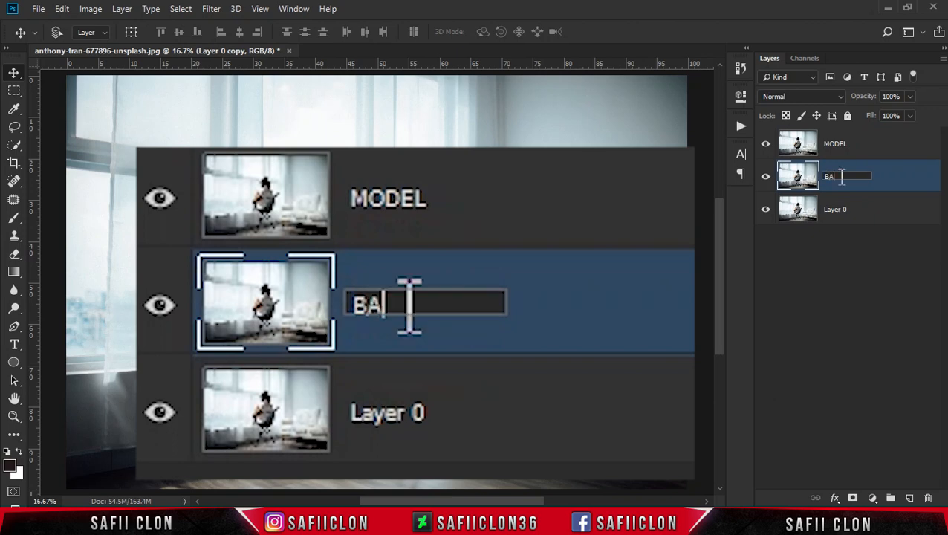
type("CKGROUND")
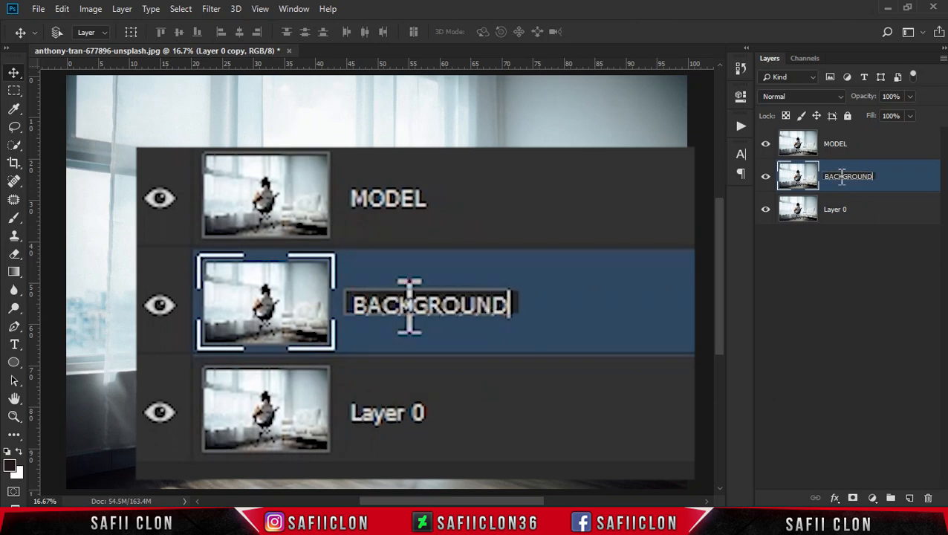
left_click(896, 179)
left_click(835, 213)
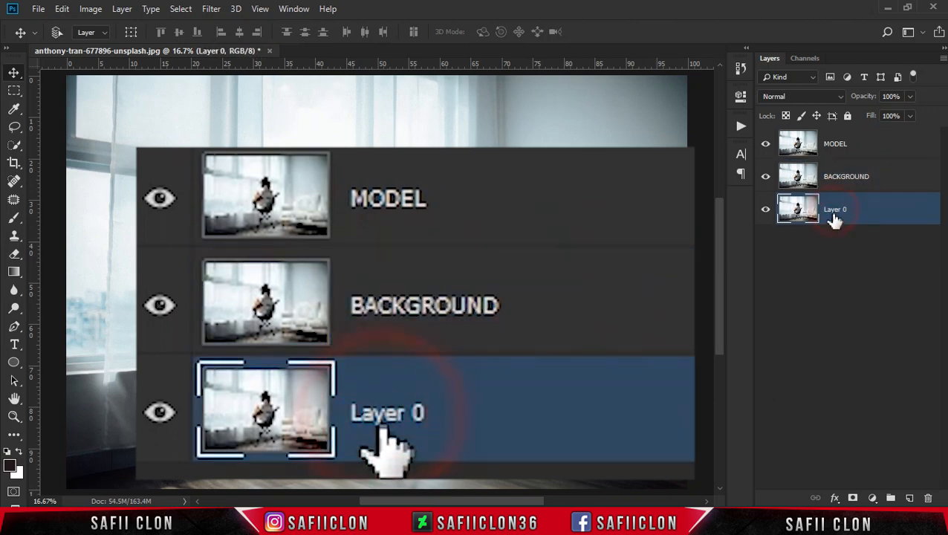
double_click(834, 211)
type("ORIGINAL")
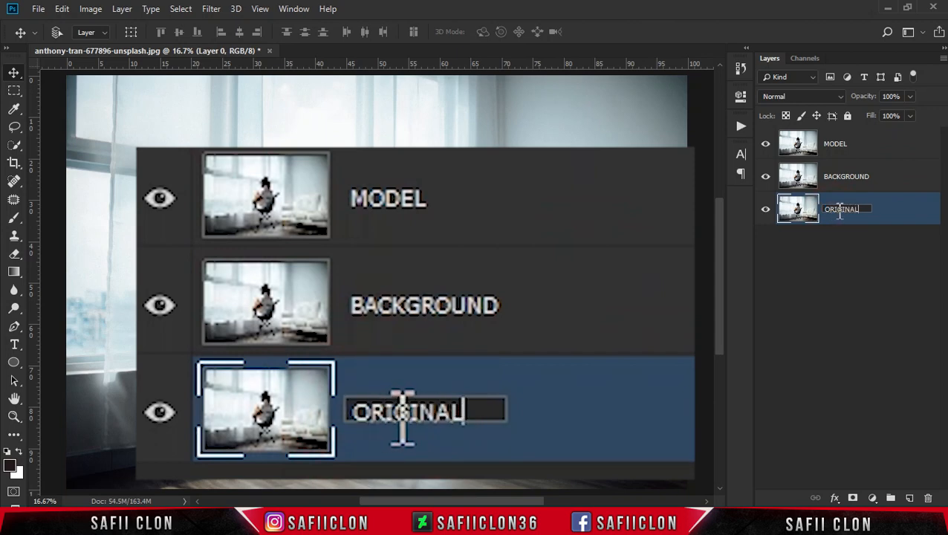
left_click(879, 211)
Hide the ORIGINAL and BACKGROUND layers and make MODEL the active layer
left_click(766, 209)
left_click(765, 179)
left_click(867, 149)
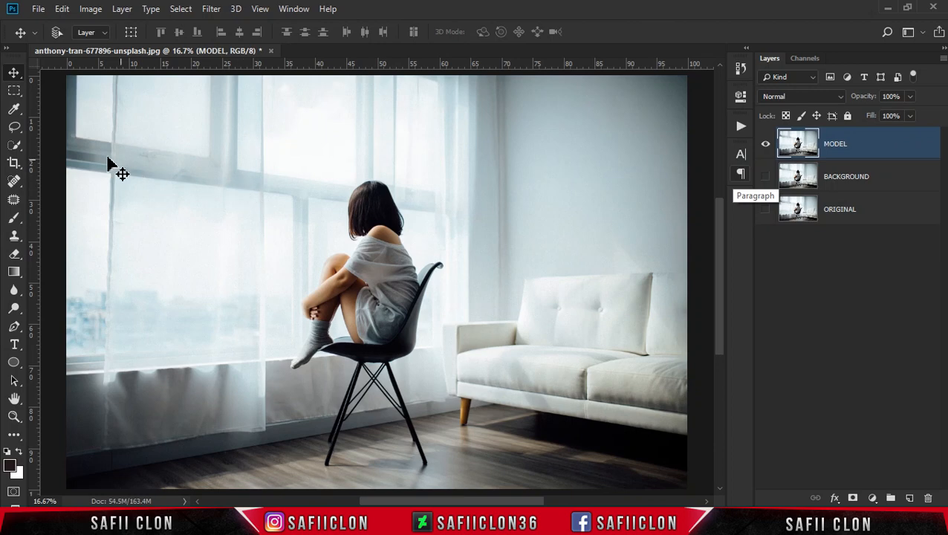
Select the woman's hair on the MODEL layer with the Quick Selection tool in add mode and a 20 px brush
mouse_move(18, 151)
left_mouse_down()
mouse_move(50, 142)
mouse_move(82, 161)
left_mouse_up()
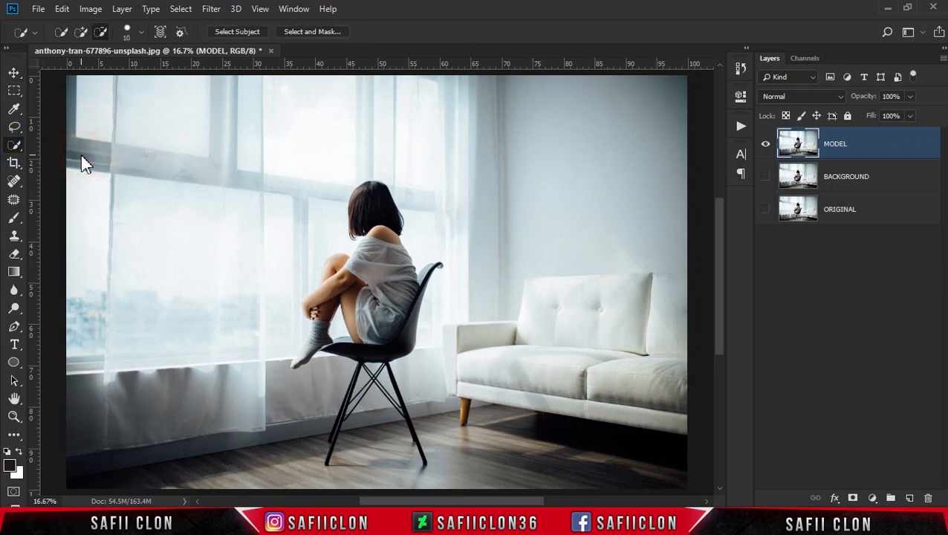
left_click(82, 32)
scroll(328, 202, "up", 3)
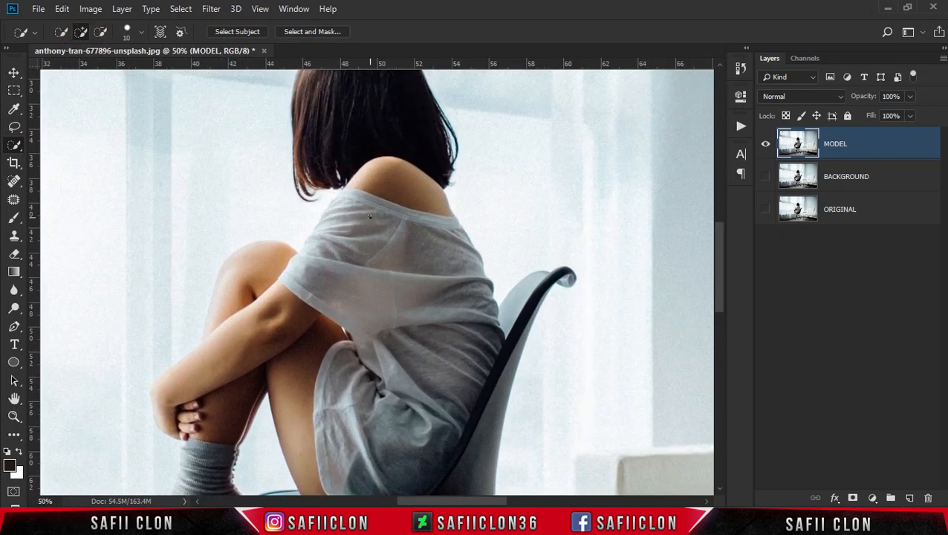
scroll(370, 216, "up", 3)
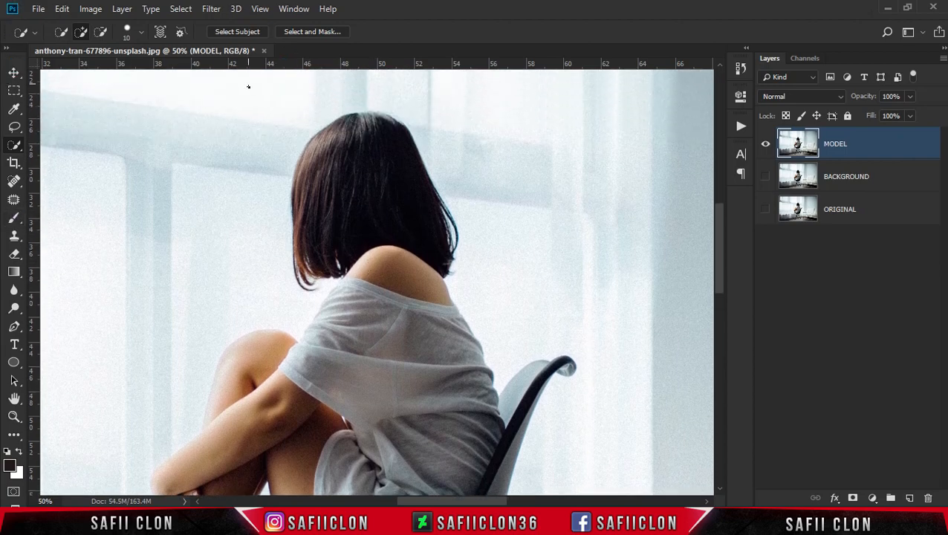
left_click(140, 32)
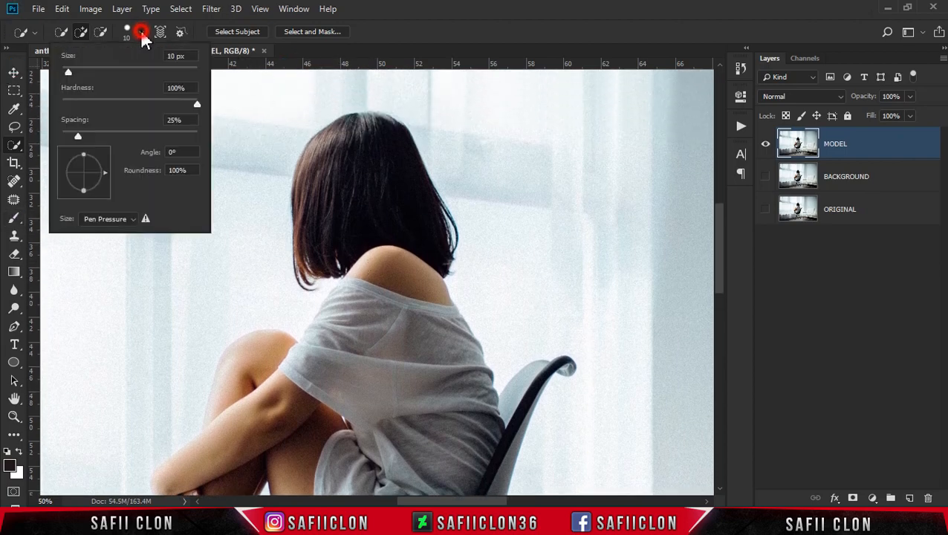
left_click_drag(72, 71, 83, 66)
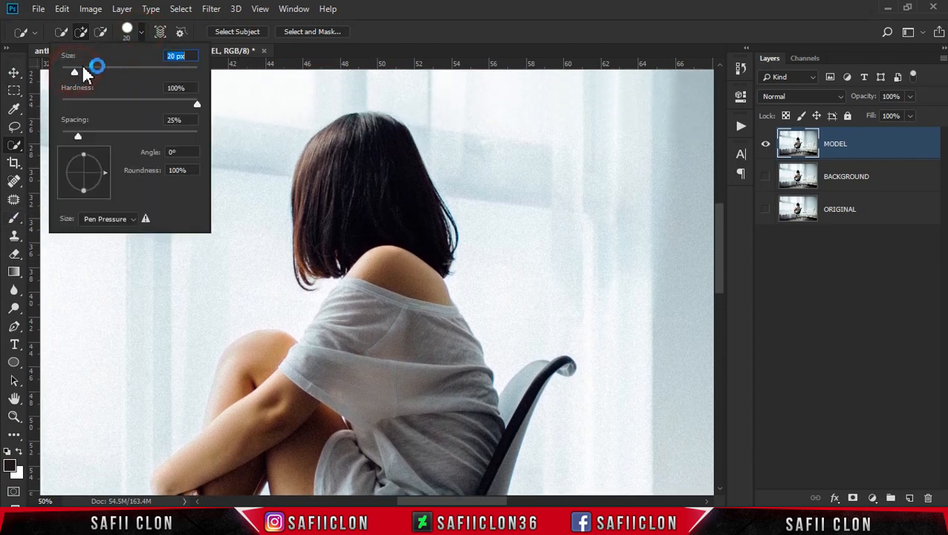
left_click(143, 36)
left_click_drag(349, 142, 344, 174)
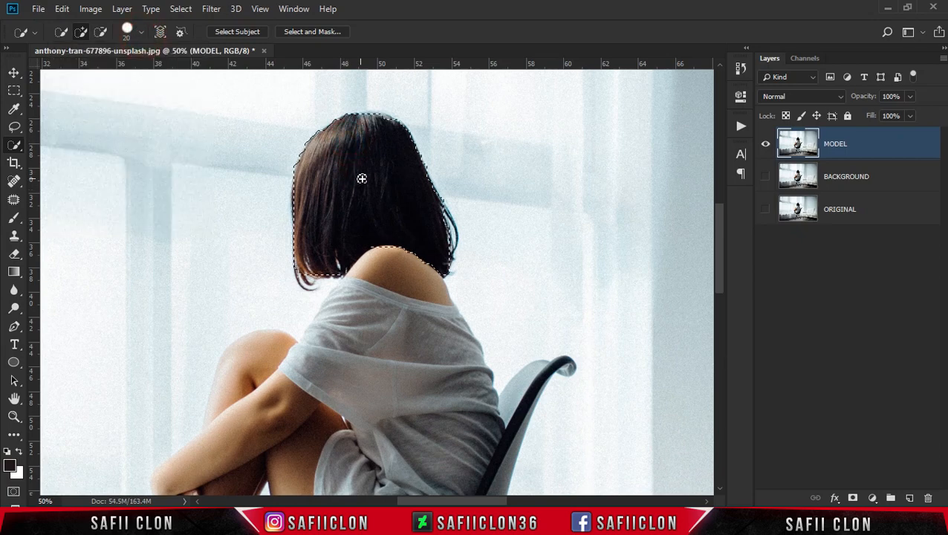
left_click(383, 120)
left_click_drag(445, 222, 453, 234)
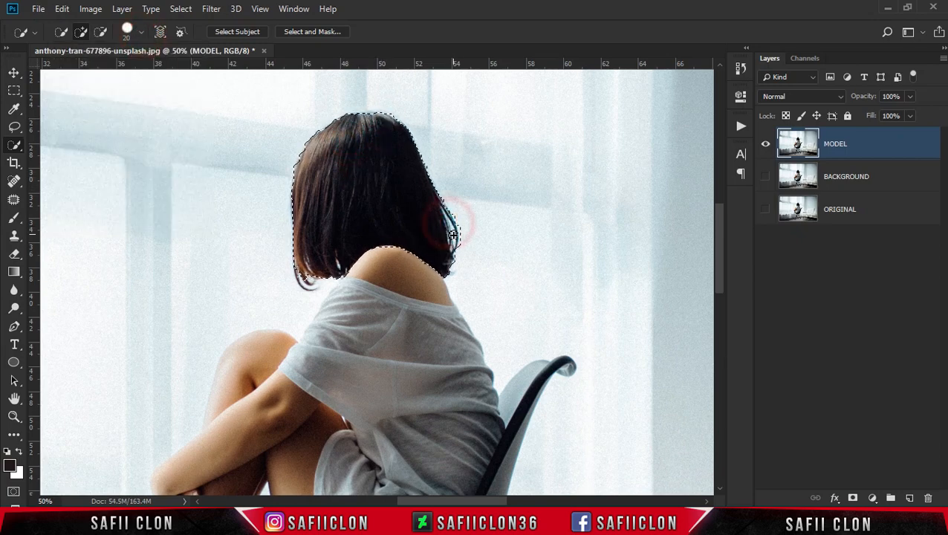
scroll(431, 231, "down", 1)
left_click(300, 239)
Extend the selection over the woman's shirt, shorts, arm and legs and the chair's seat and backrest
left_click_drag(390, 218, 396, 326)
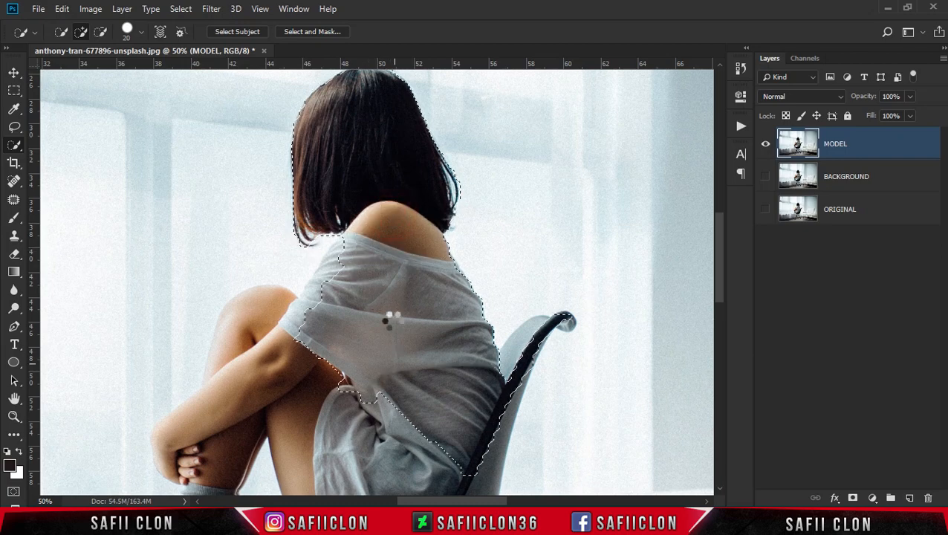
scroll(394, 325, "down", 1)
left_click(501, 321)
mouse_move(279, 269)
left_mouse_down()
mouse_move(249, 251)
mouse_move(225, 323)
left_mouse_up()
scroll(331, 278, "down", 2)
left_click_drag(331, 278, 423, 287)
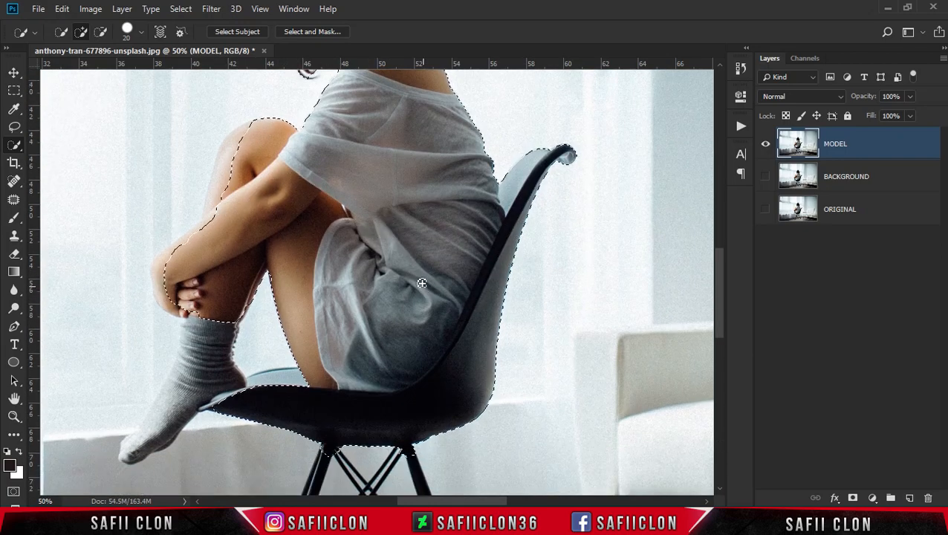
Add the woman's sock to the selection with a 10 px brush
scroll(423, 287, "down", 1)
key("bracketleft")
left_click(132, 393)
left_click_drag(198, 288, 167, 365)
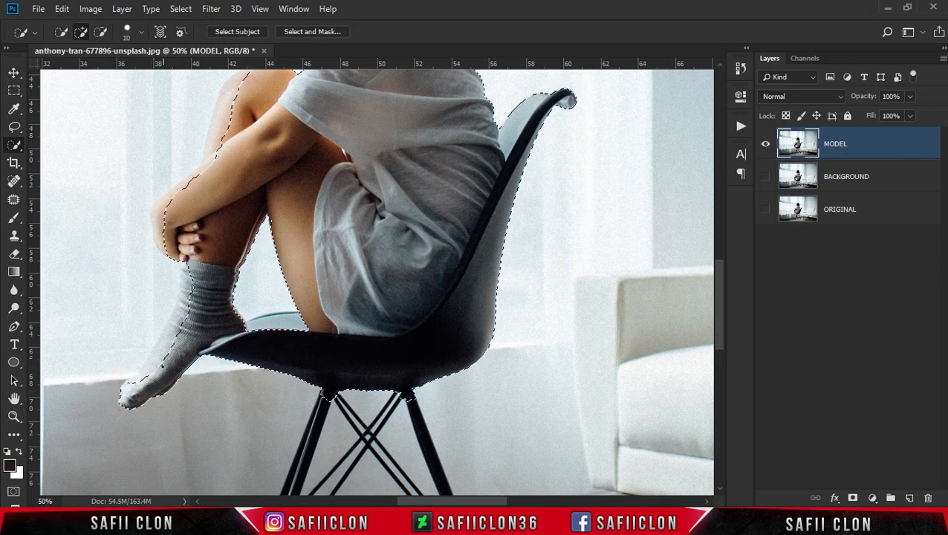
left_click(155, 366)
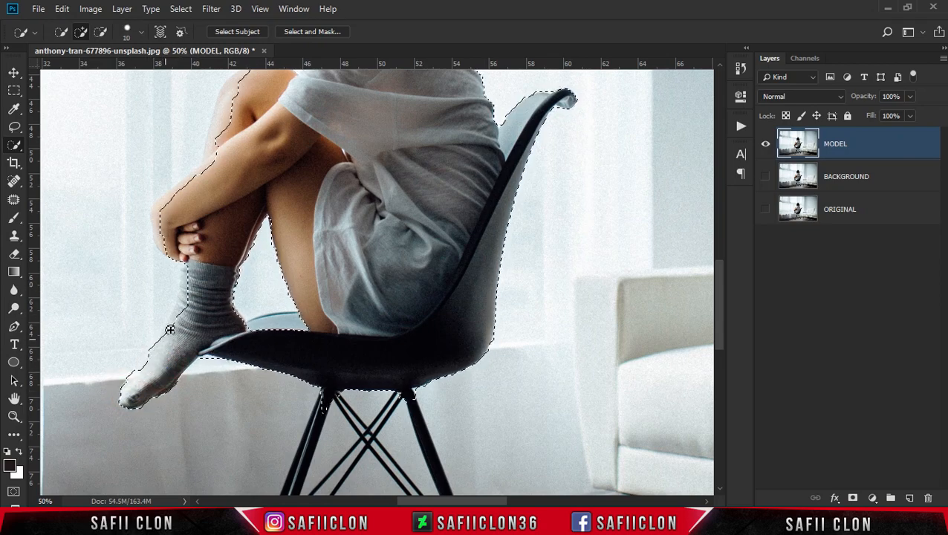
Extend the selection to the outer edges of the sock, forearm, shin and knee with a 20 px brush
key("bracketright")
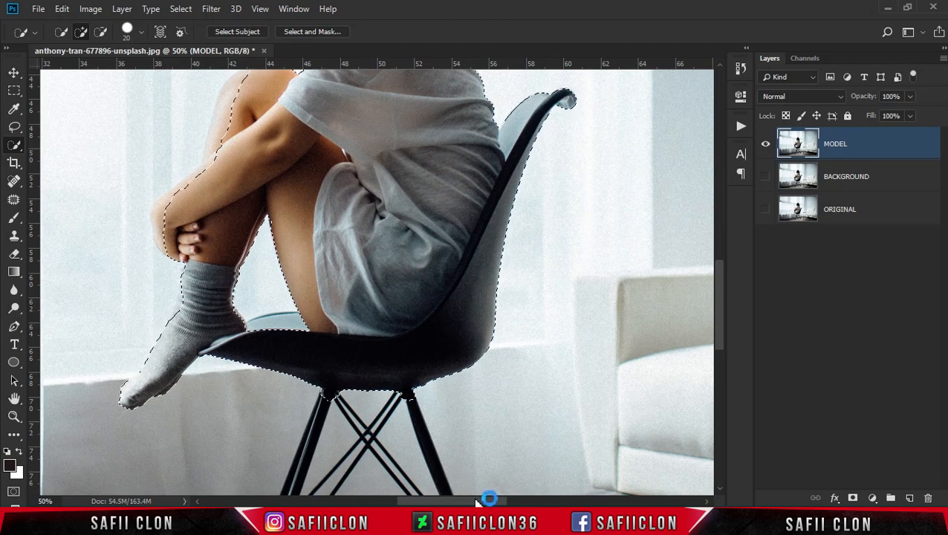
left_click_drag(475, 502, 453, 502)
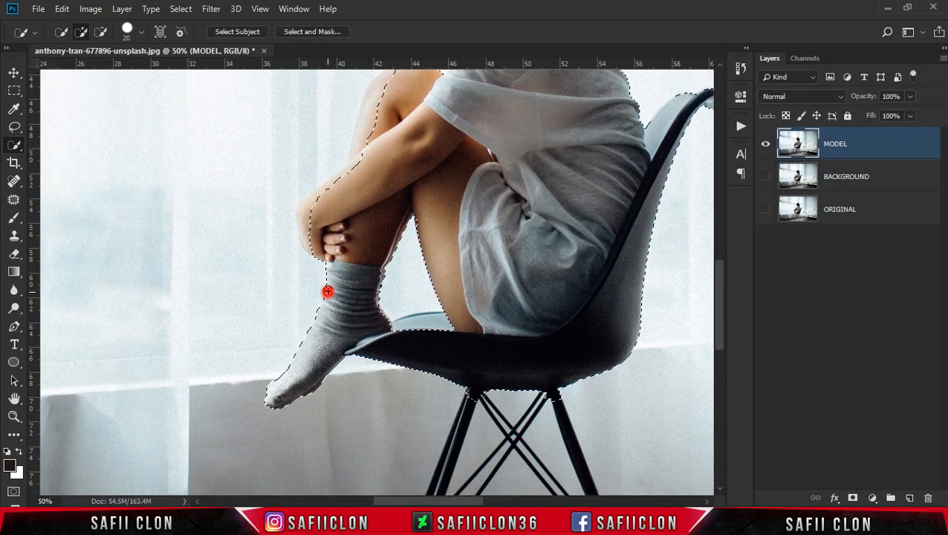
left_click(312, 250)
left_click_drag(303, 217, 318, 194)
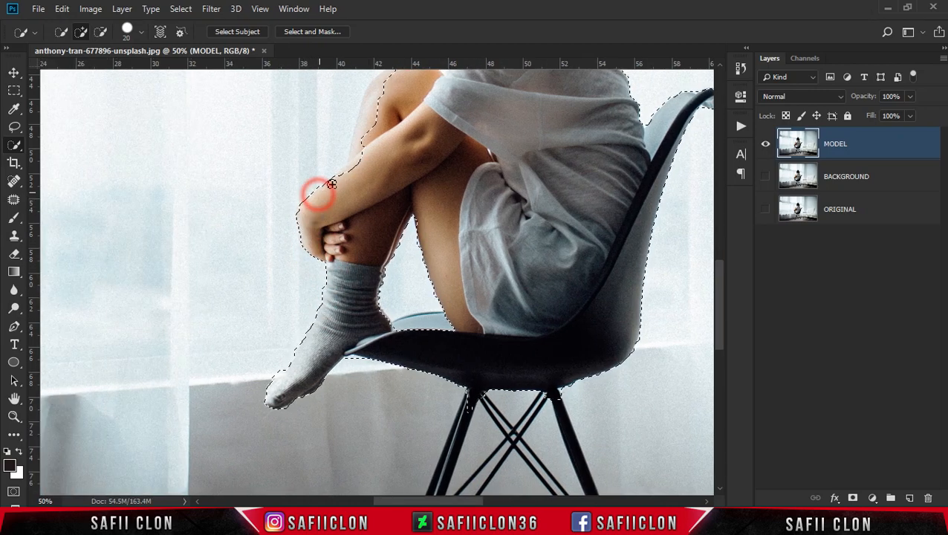
scroll(360, 238, "up", 3)
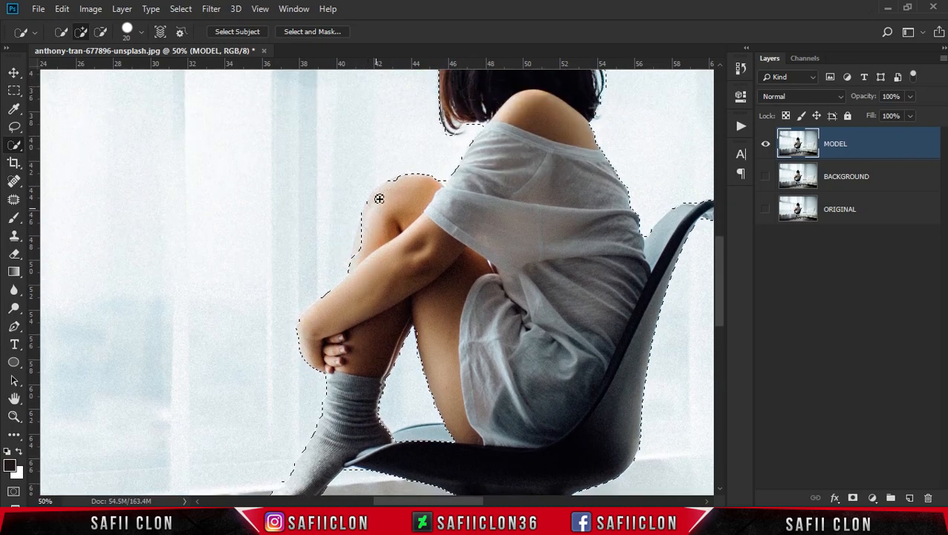
scroll(446, 254, "down", 2)
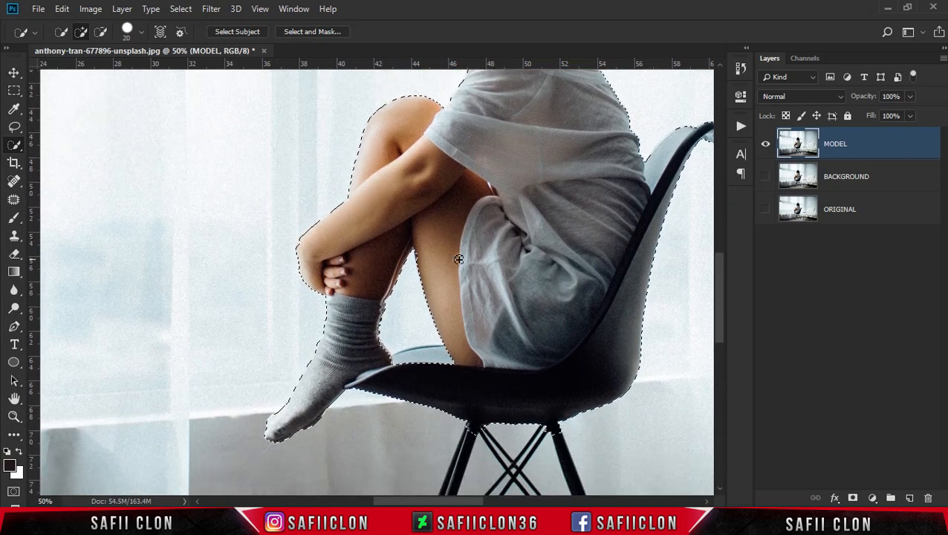
Refine the selection around the woman's hair by adding the missed areas
scroll(458, 258, "up", 5)
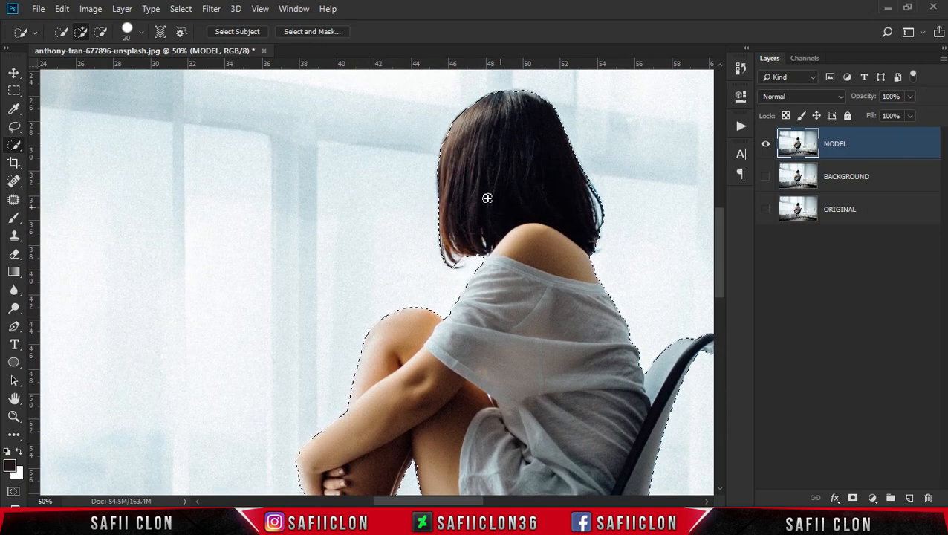
left_click(592, 188)
left_click(545, 135)
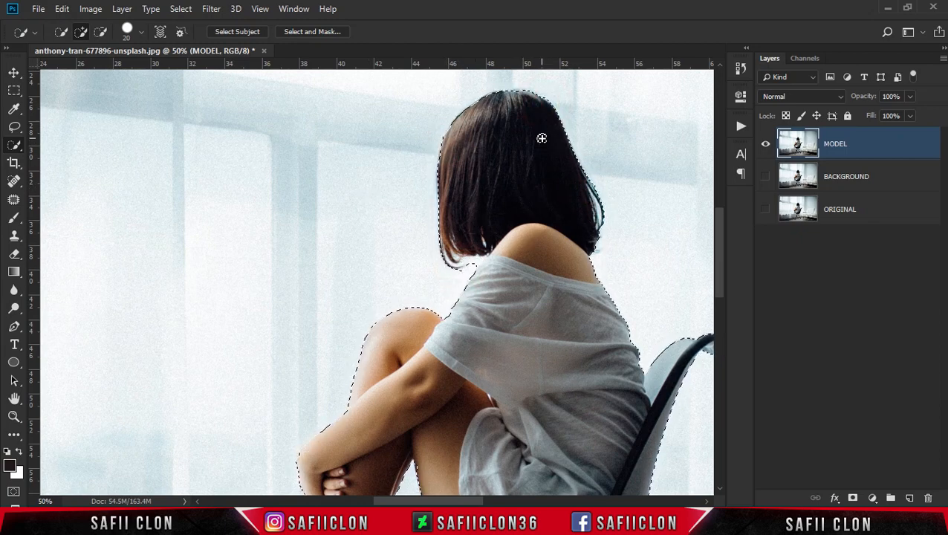
Subtract the excess areas between the hair and shoulder and around the tops of the chair legs from the selection with a 15 px brush
left_click(100, 32)
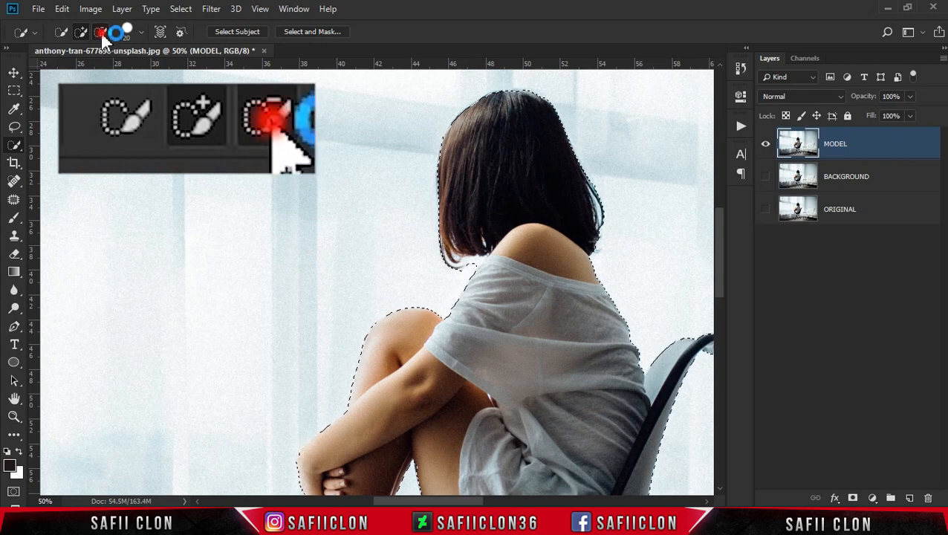
left_click(477, 262)
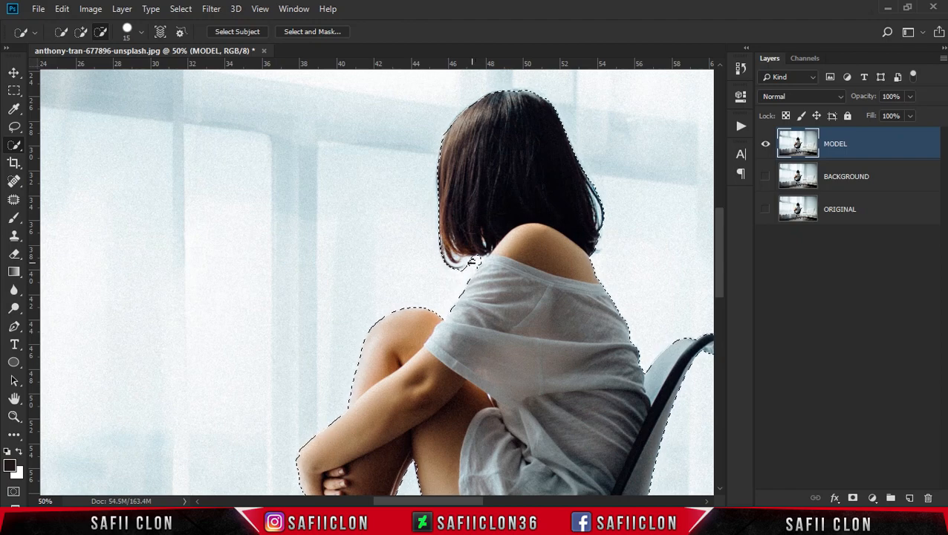
scroll(511, 270, "down", 3)
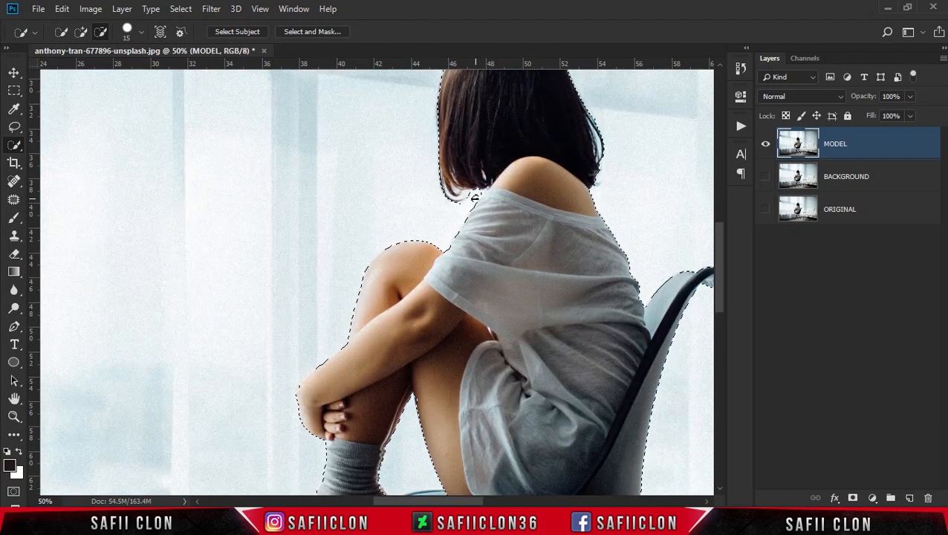
scroll(558, 235, "down", 10)
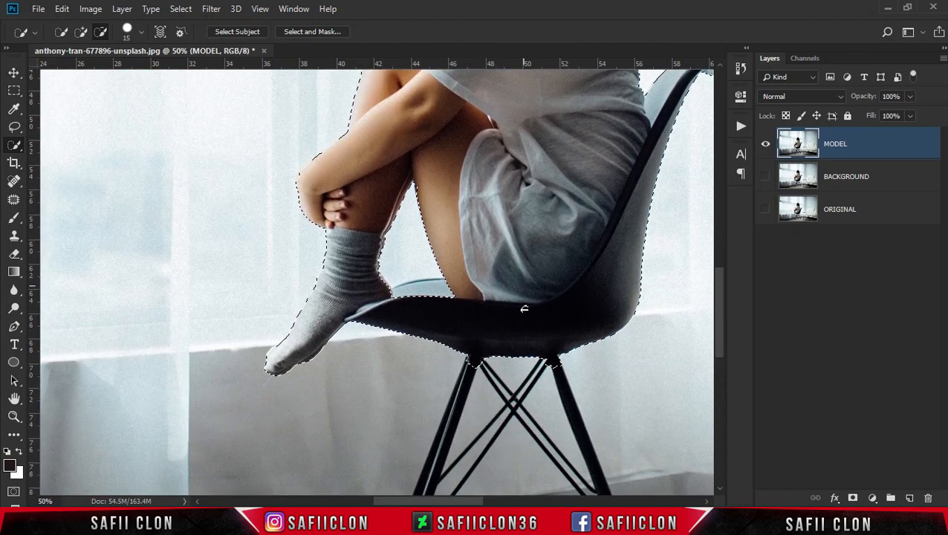
left_click(462, 362)
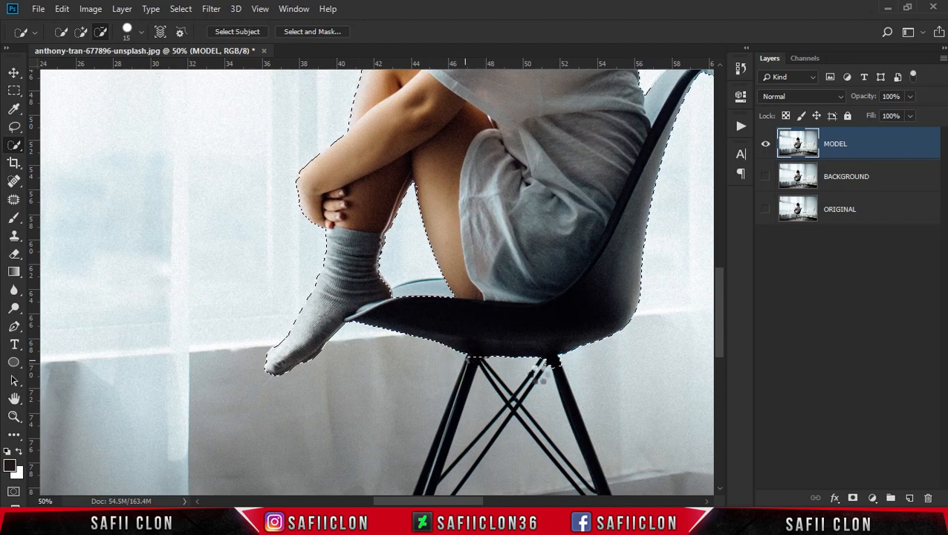
left_click(544, 365)
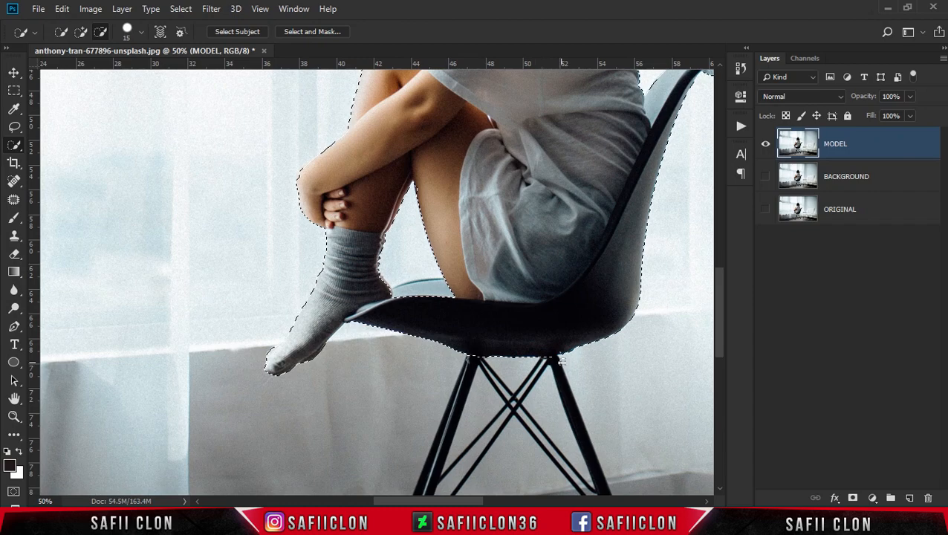
Subtract the gap between the woman's shin, thigh and the chair seat from the selection
scroll(624, 320, "up", 7)
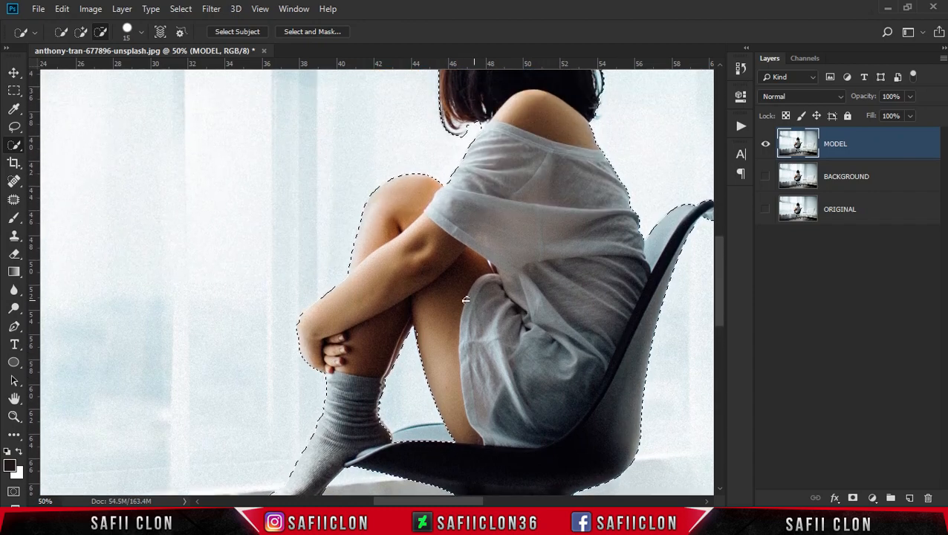
scroll(446, 294, "down", 1)
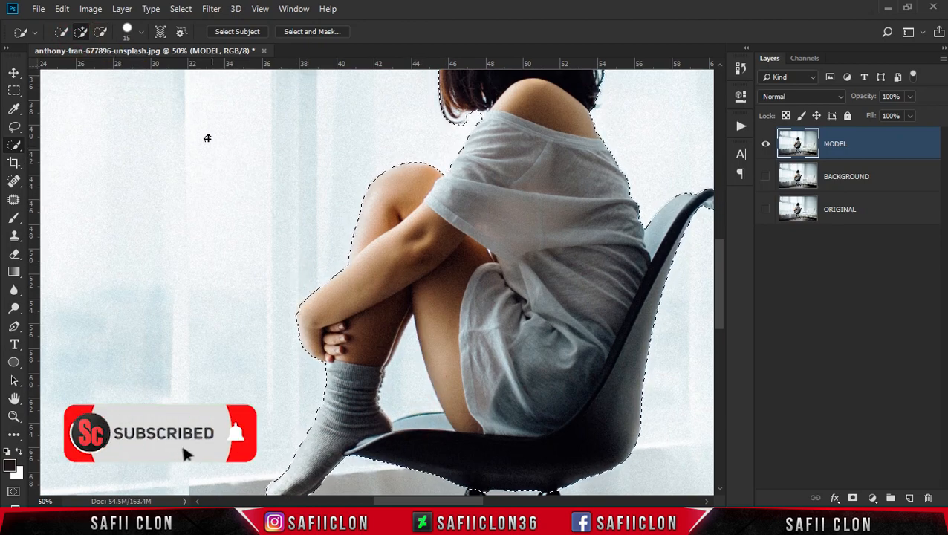
left_click(100, 31)
left_click_drag(391, 335, 412, 380)
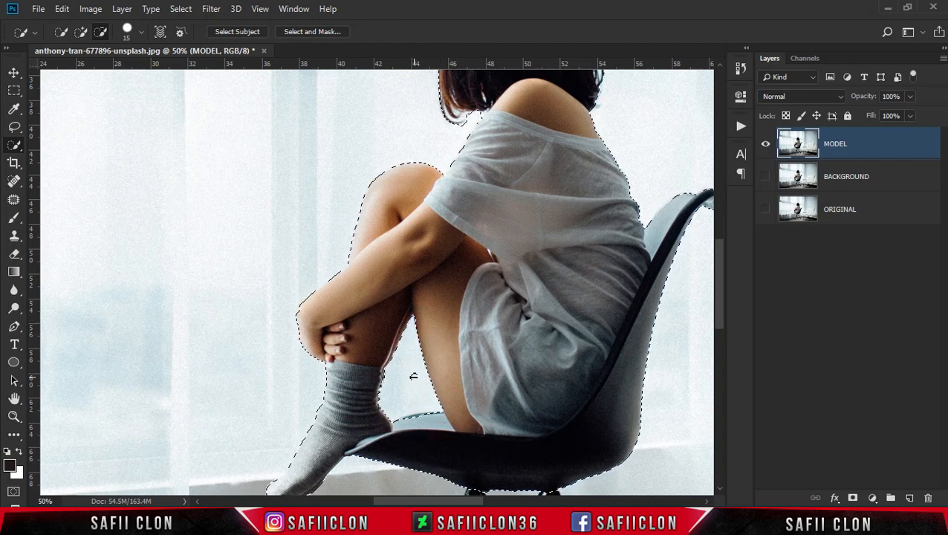
Add a layer mask to the MODEL layer from the current selection of the woman and chair
scroll(413, 376, "down", 3)
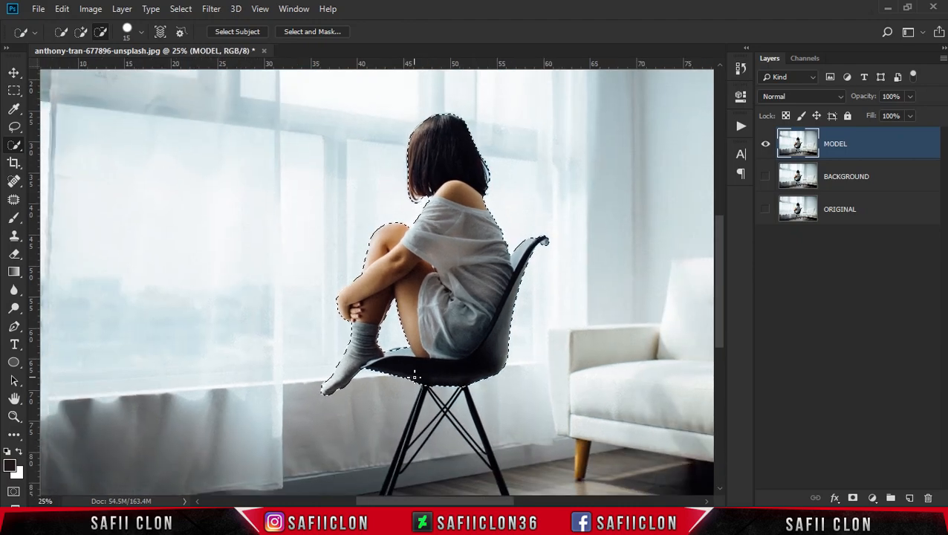
scroll(414, 376, "up", 2)
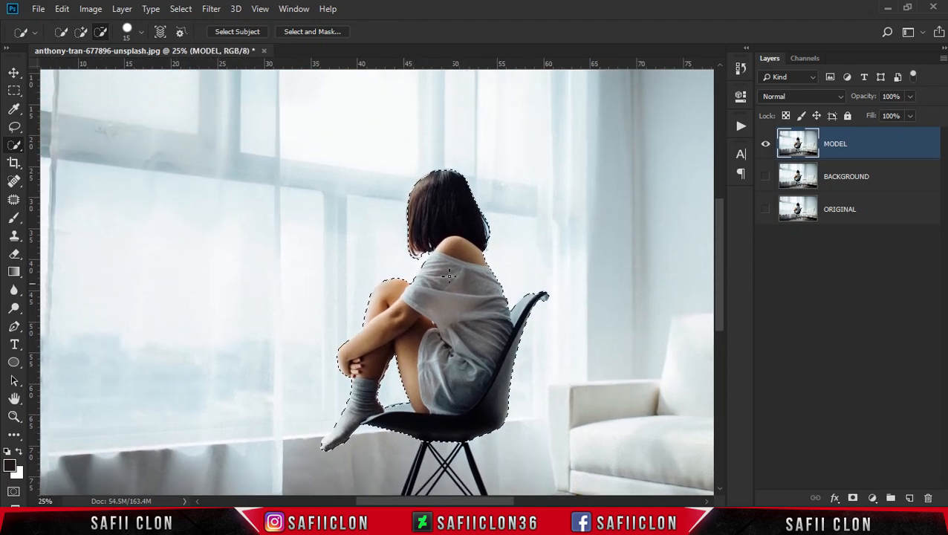
left_click(870, 153)
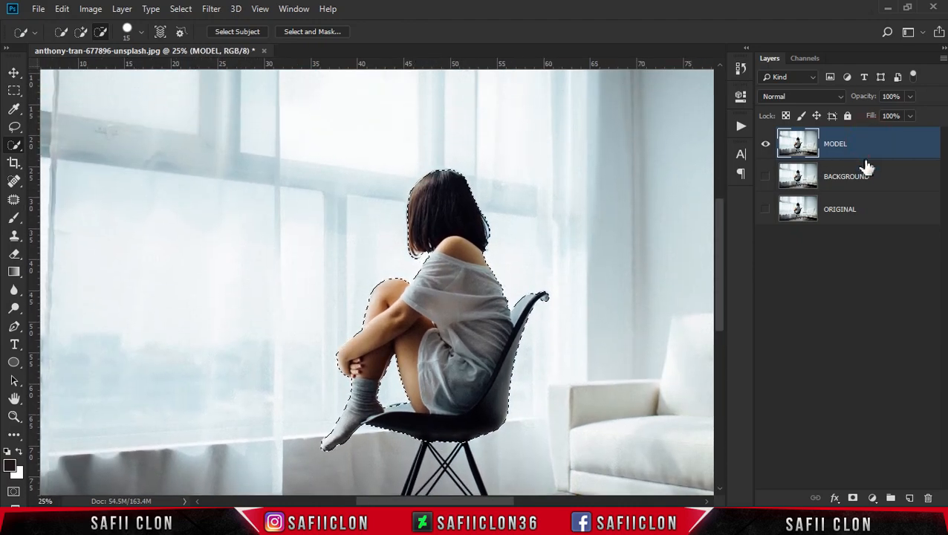
left_click(853, 499)
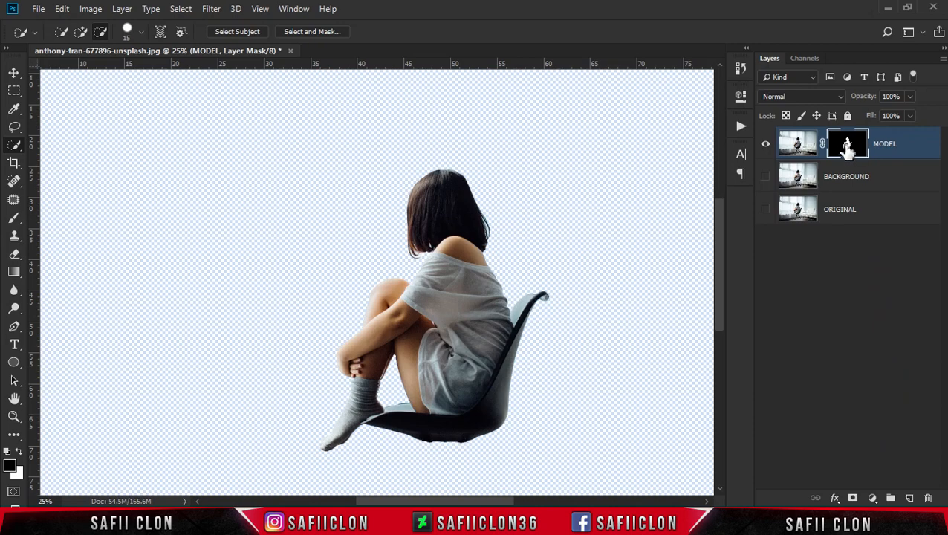
Open the MODEL layer's mask in Select and Mask and reduce the edge-refining brush to 34 px
right_click(847, 144)
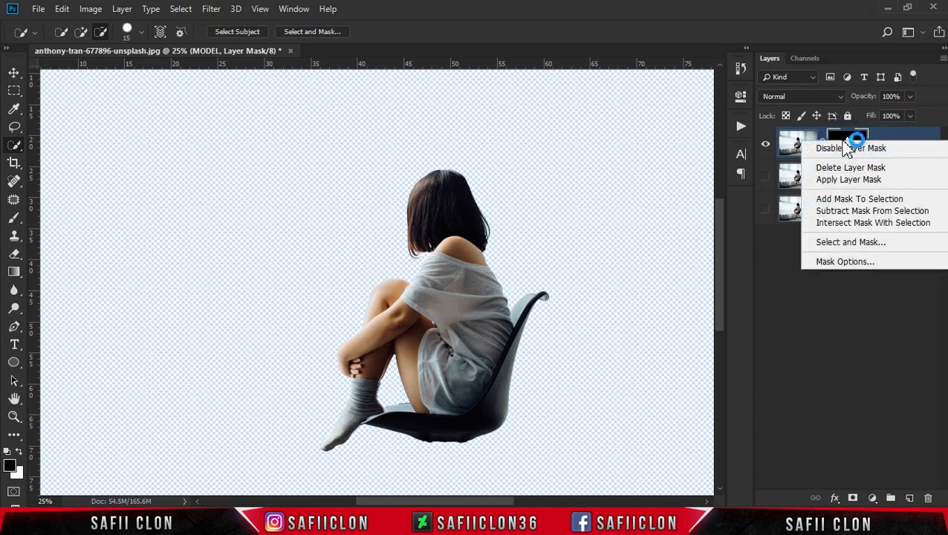
left_click(850, 242)
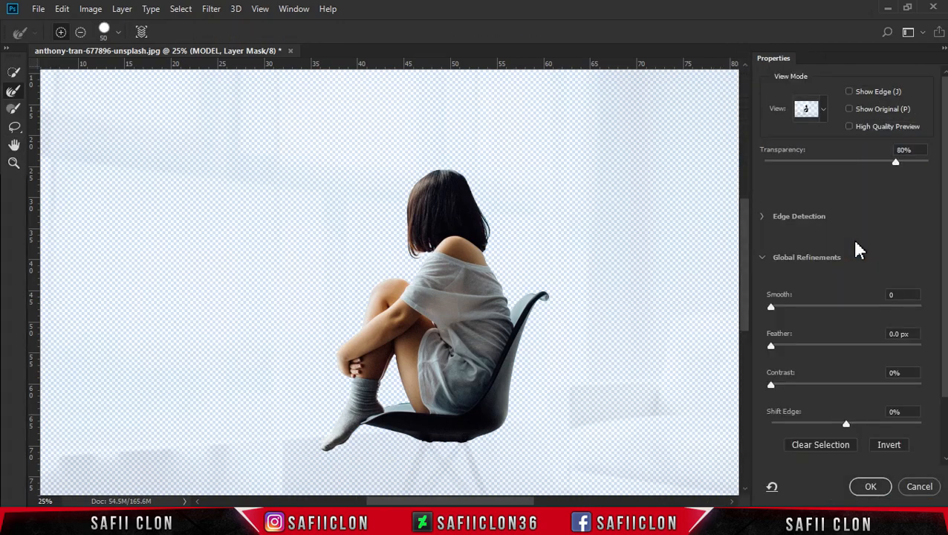
key("ctrl+plus")
key("ctrl+plus")
key("ctrl+plus")
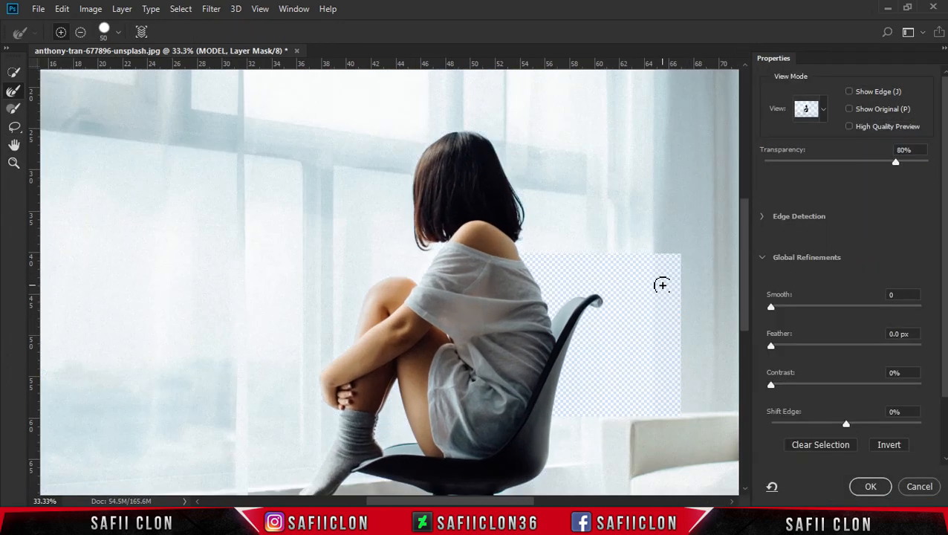
scroll(630, 327, "up", 2)
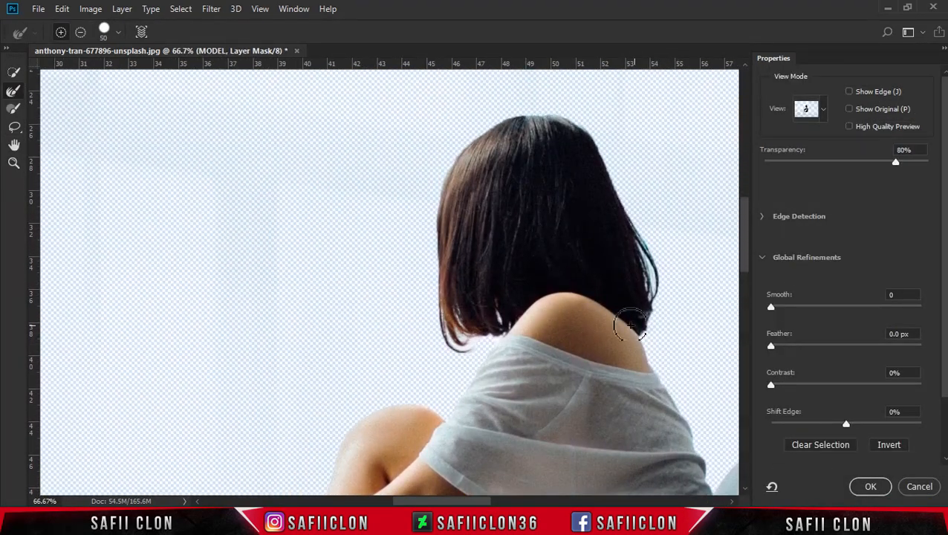
left_click_drag(481, 502, 501, 505)
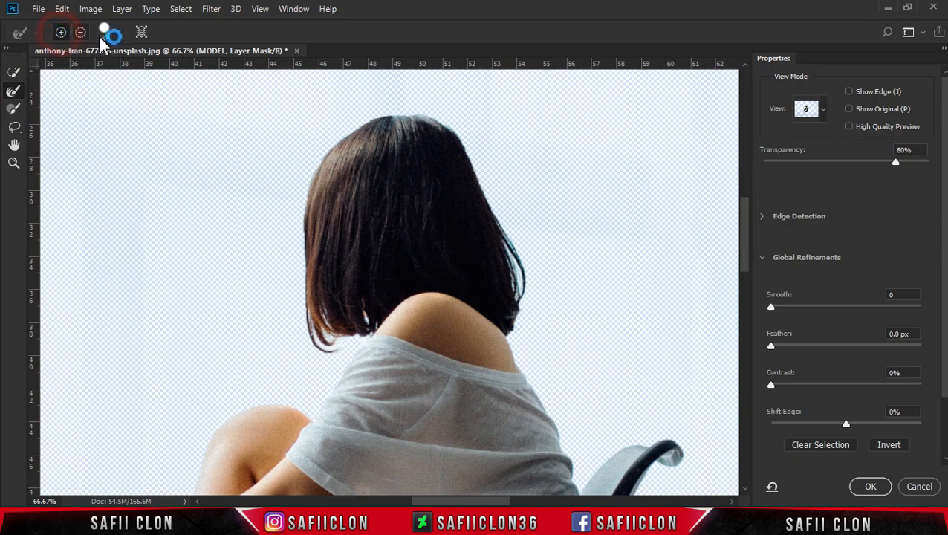
left_click(117, 32)
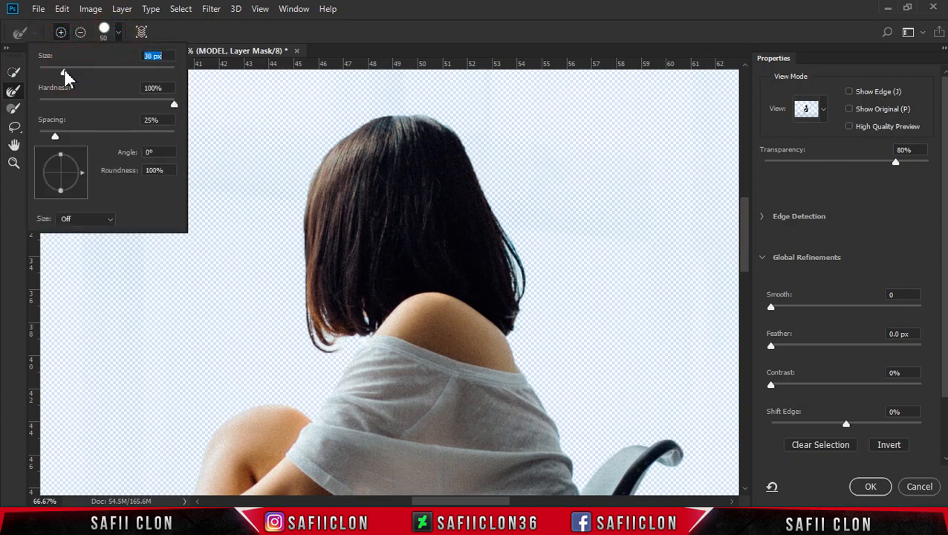
left_click(368, 40)
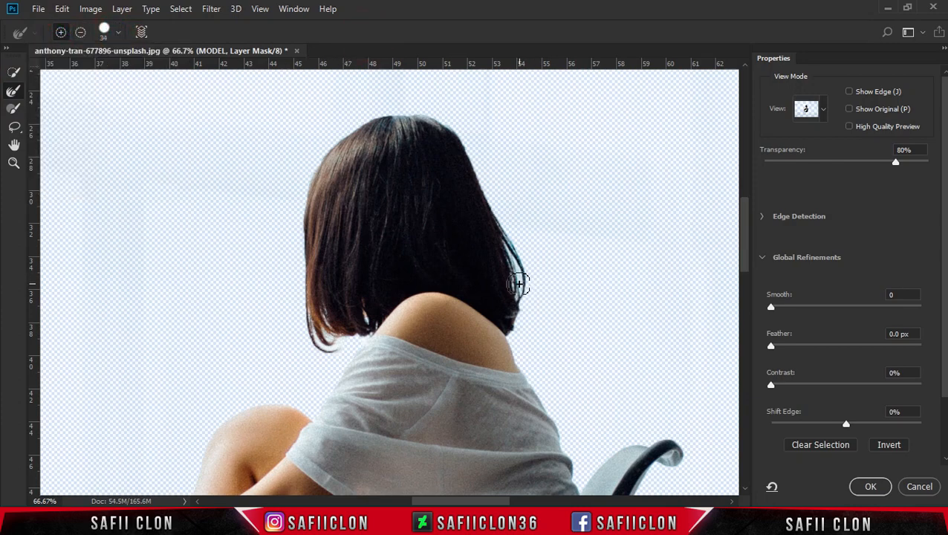
Refine the mask along the edge of the woman's hair, reducing the brush to 25 px, and apply the refinement
left_click_drag(502, 238, 505, 247)
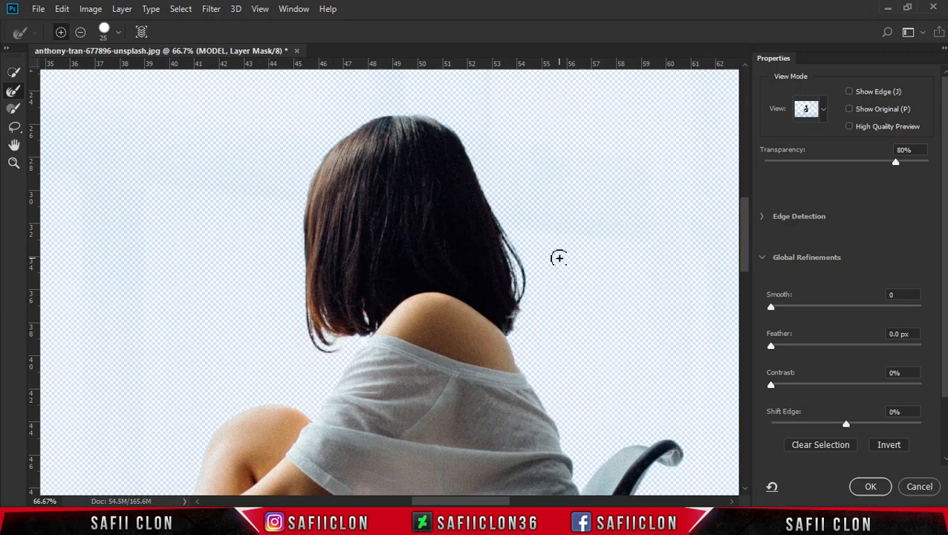
key("ctrl+minus")
key("ctrl+minus")
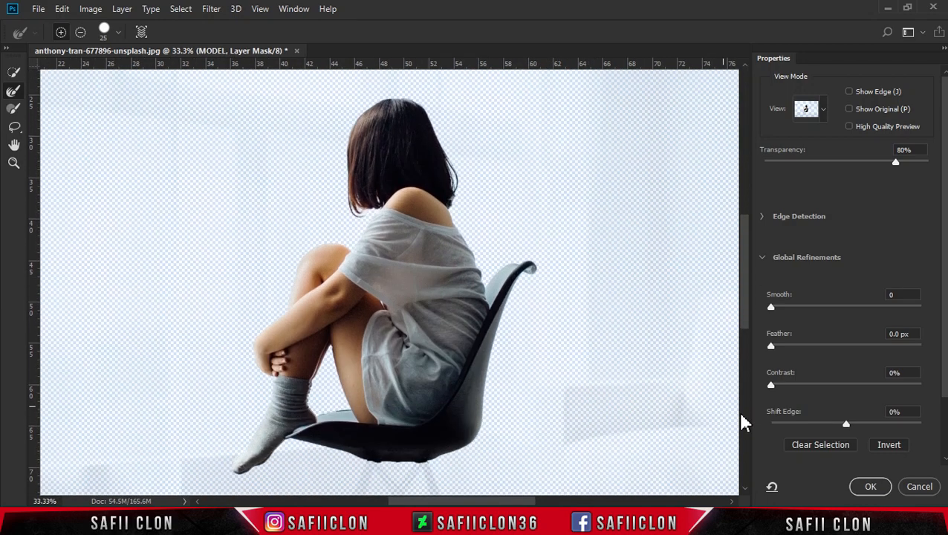
left_click(867, 490)
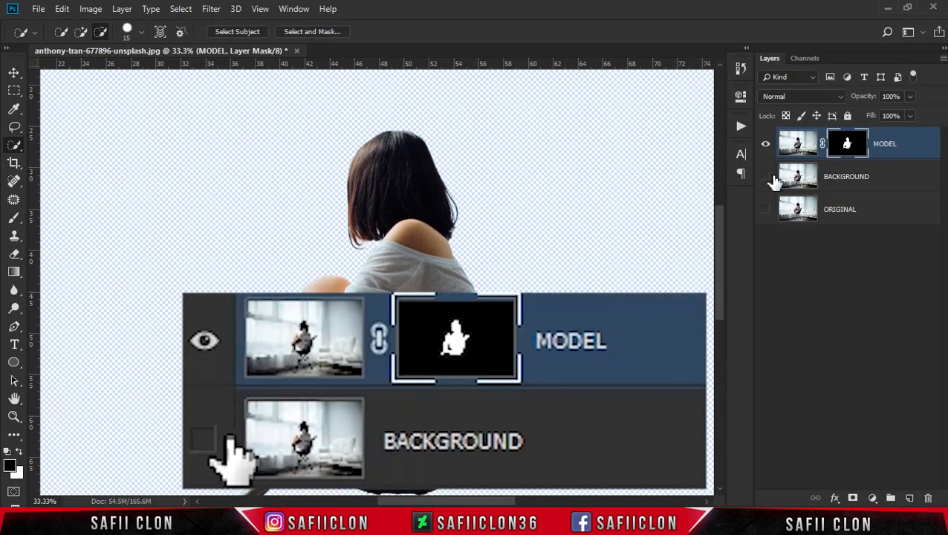
Load the MODEL layer's mask as a selection on the BACKGROUND layer, with BACKGROUND shown and MODEL hidden
left_click(766, 177)
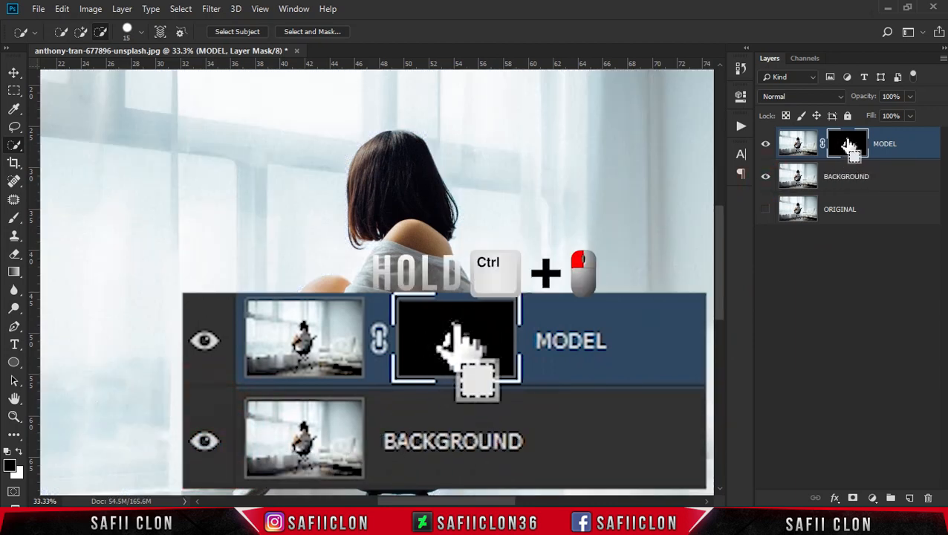
left_click(846, 144, "ctrl")
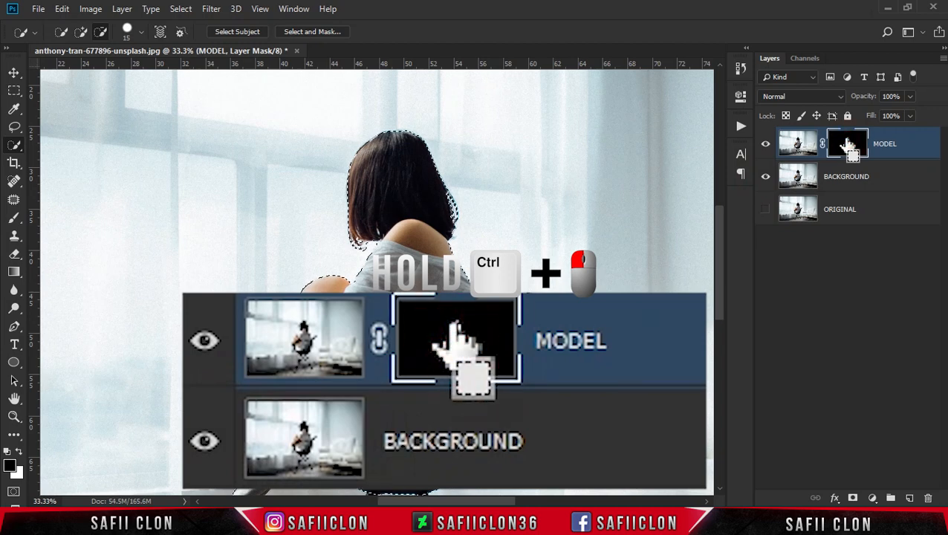
left_click(869, 184)
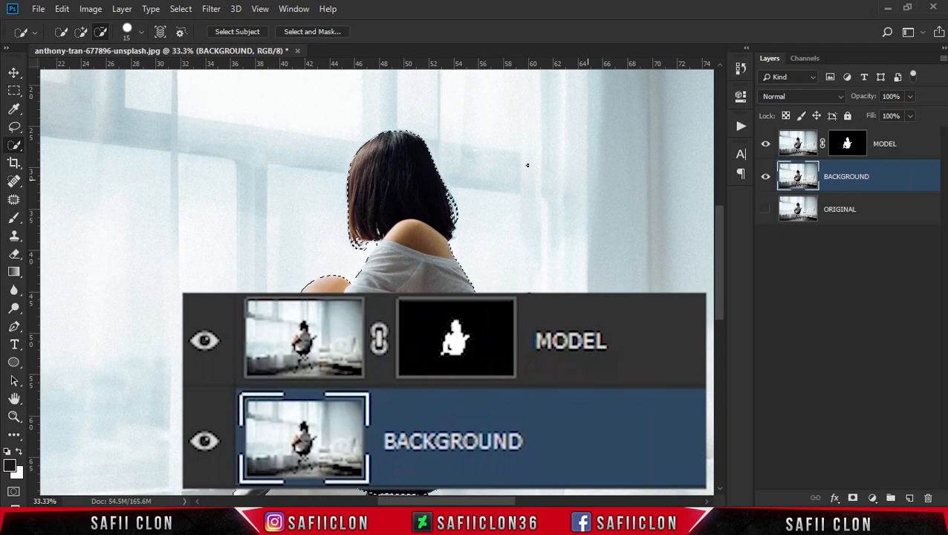
left_click(765, 144)
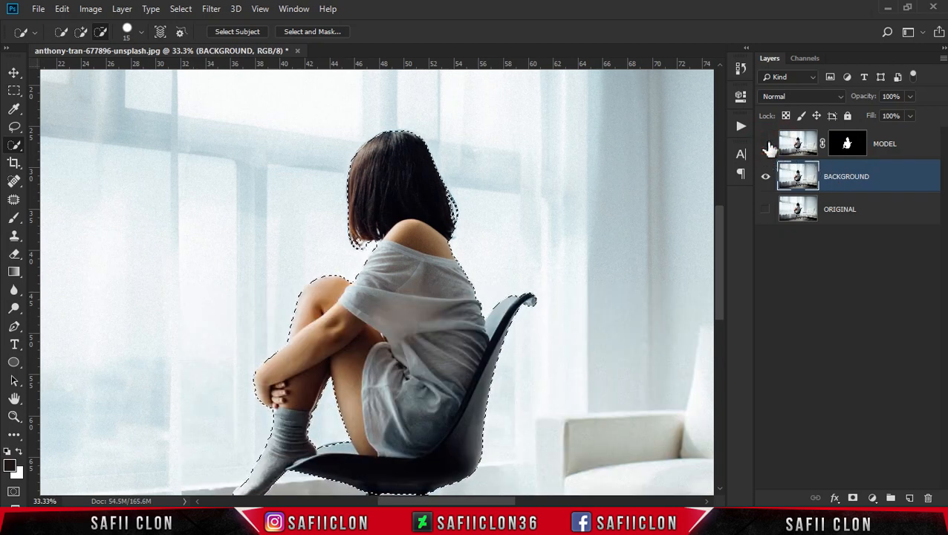
Expand the selection around the woman and chair by 8 pixels
left_click(184, 11)
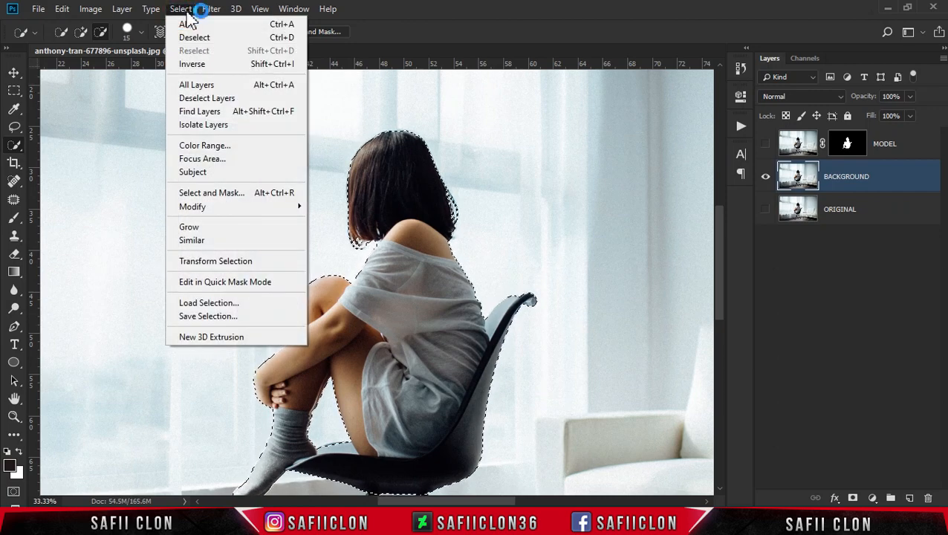
left_click(225, 174)
left_click(237, 208)
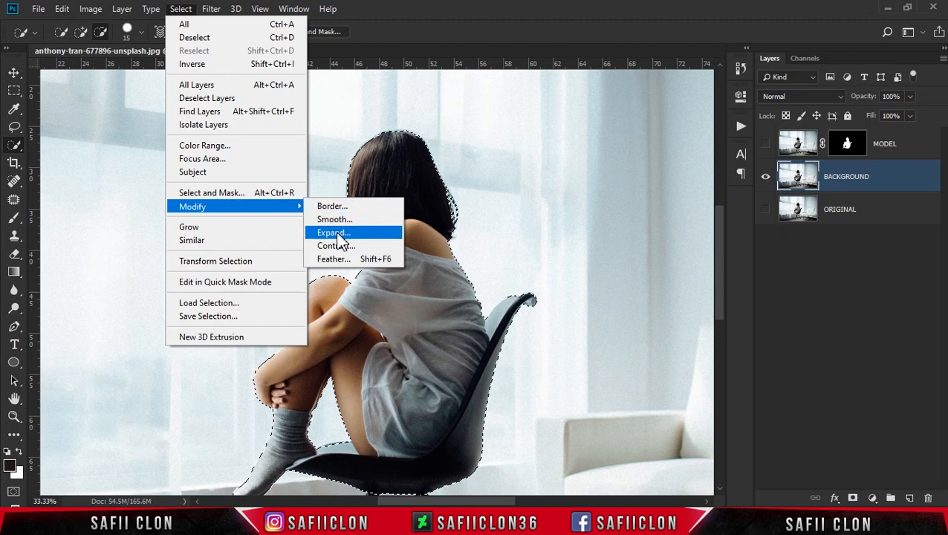
left_click(353, 235)
left_click(456, 161)
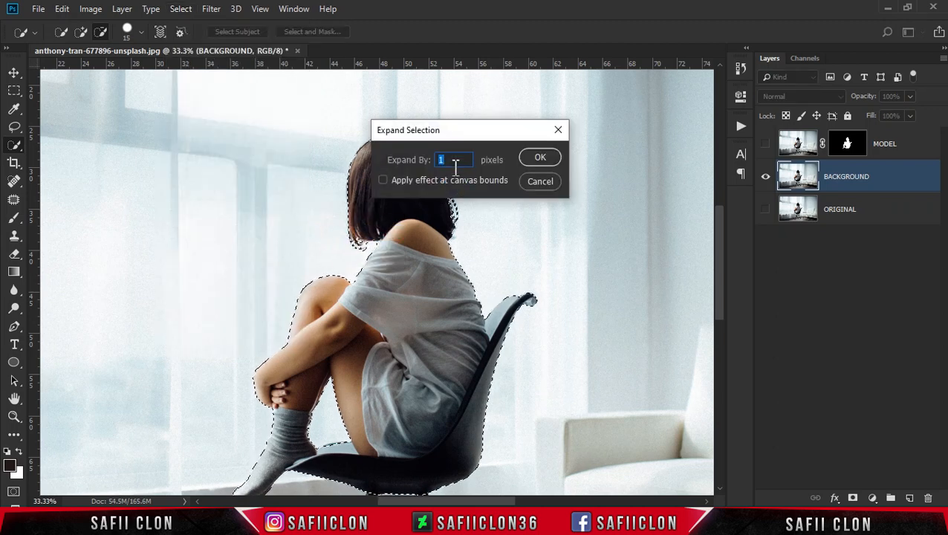
left_click_drag(453, 160, 435, 160)
key("BackSpace")
type("8")
left_click_drag(458, 160, 438, 161)
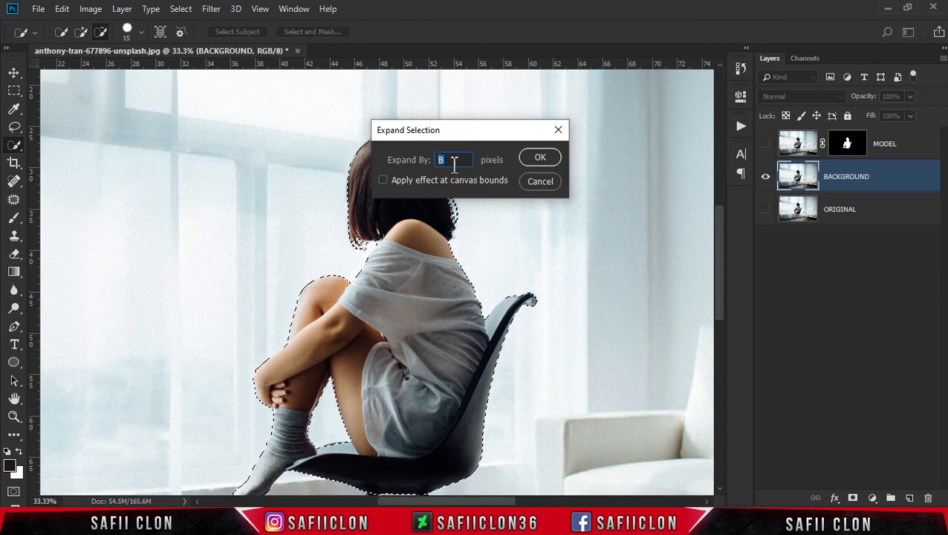
left_click(540, 161)
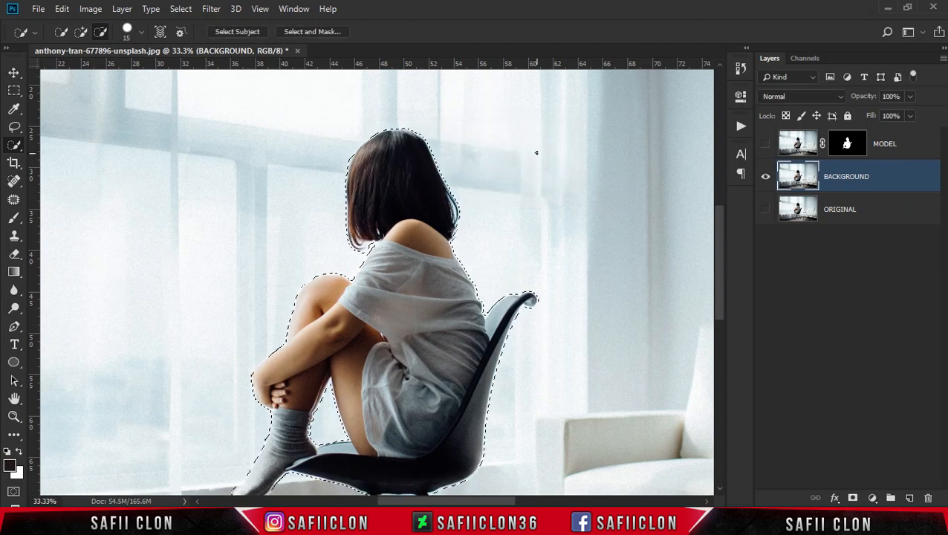
Fill the expanded selection on the BACKGROUND layer with Content-Aware contents in Normal mode at 100% opacity, and deselect
scroll(584, 180, "down", 3)
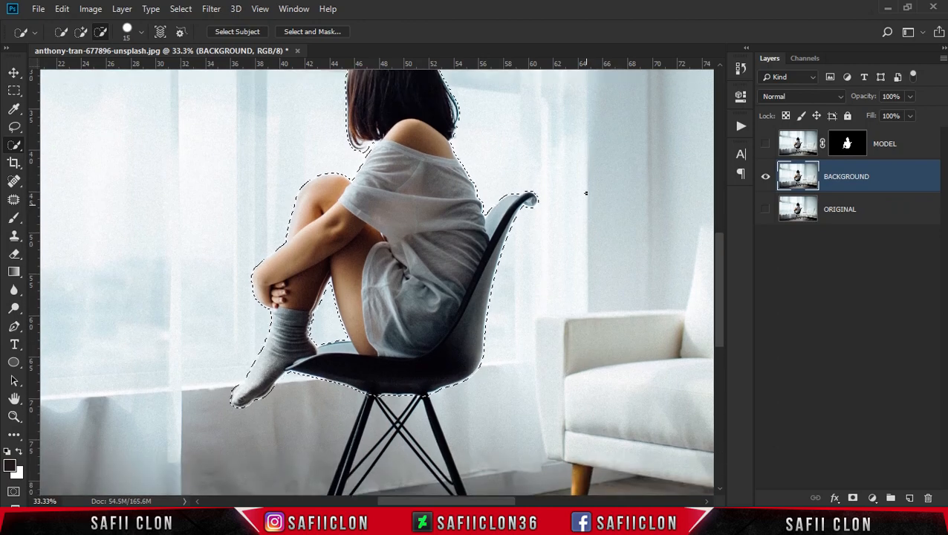
scroll(586, 194, "up", 2)
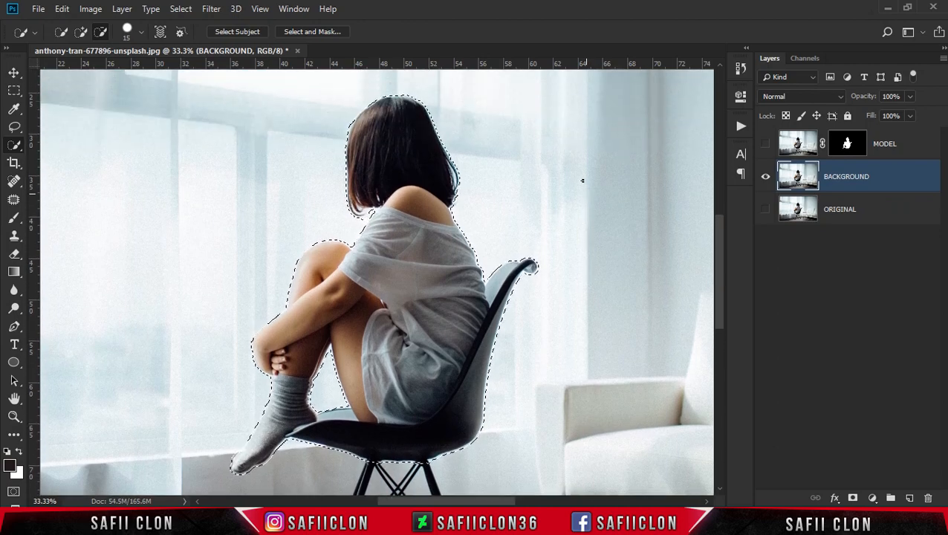
left_click(886, 182)
left_click(61, 10)
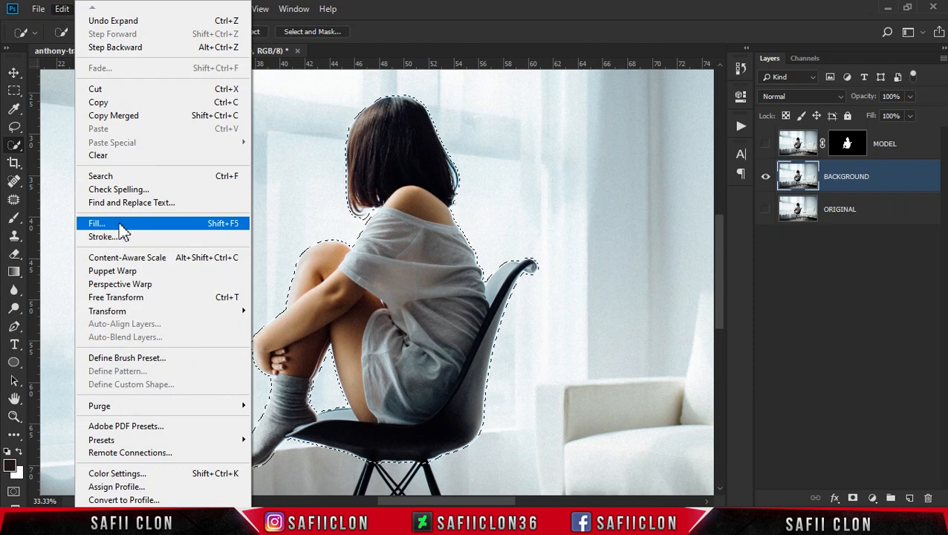
left_click(195, 225)
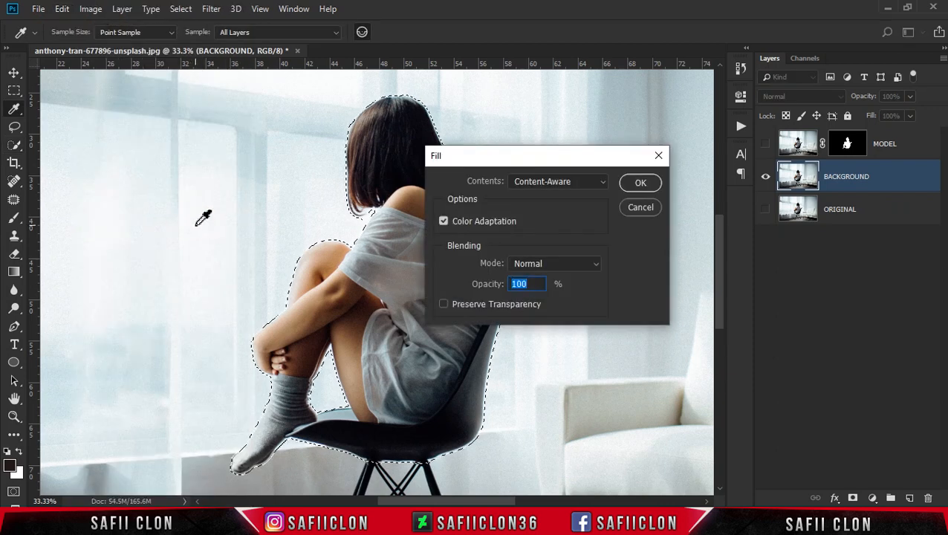
left_click(572, 184)
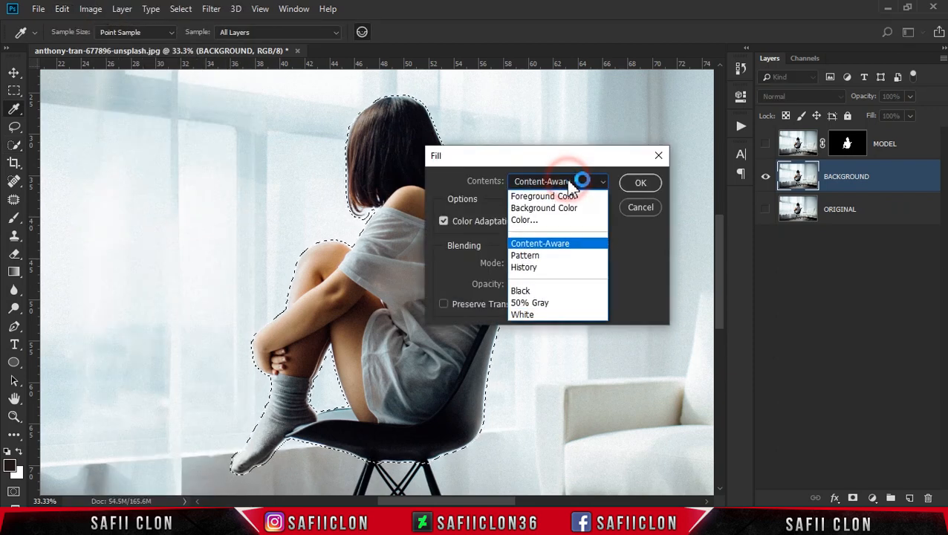
left_click(557, 244)
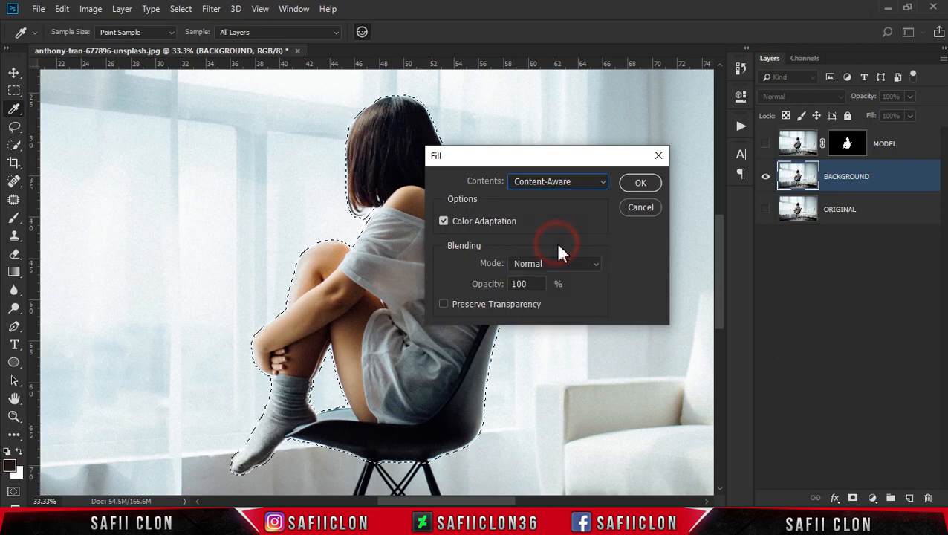
left_click(637, 183)
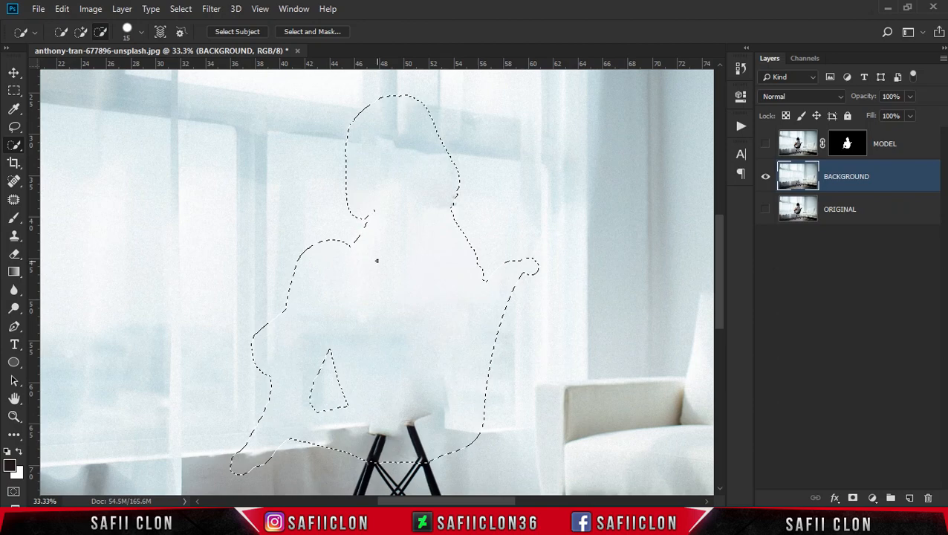
key("ctrl+d")
key("ctrl+d")
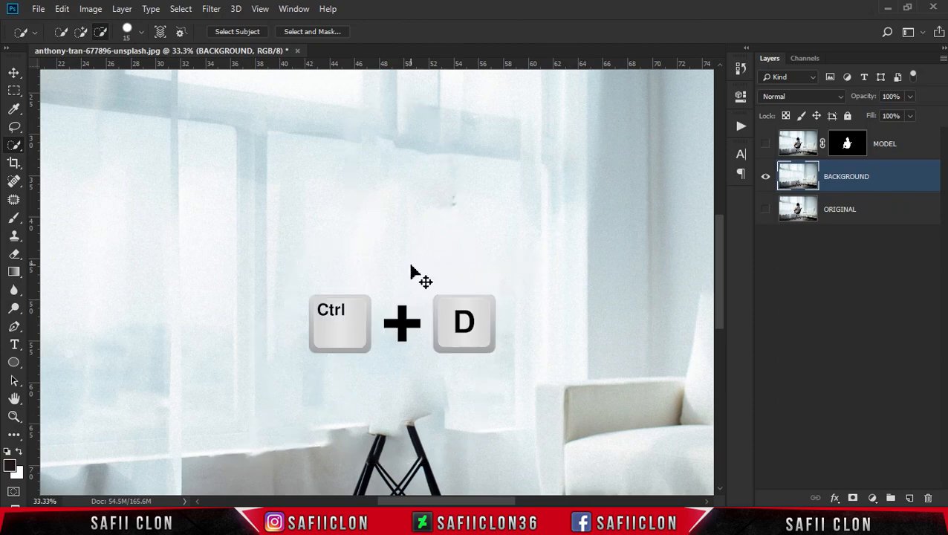
Compare the image with and without the MODEL layer to check the filled background, leaving MODEL shown
left_click(765, 143)
left_click(765, 146)
left_click(765, 145)
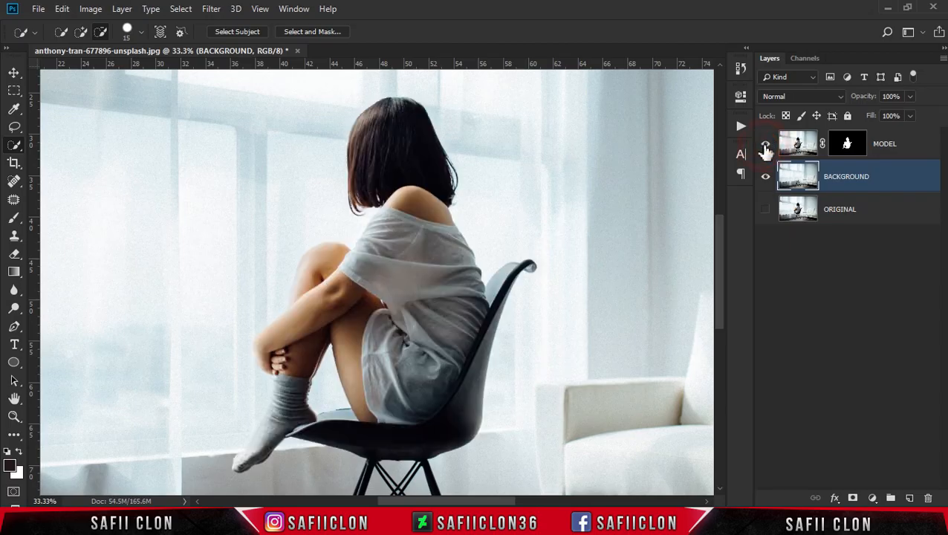
left_click(766, 146)
left_click(765, 146)
left_click(765, 145)
left_click(765, 146)
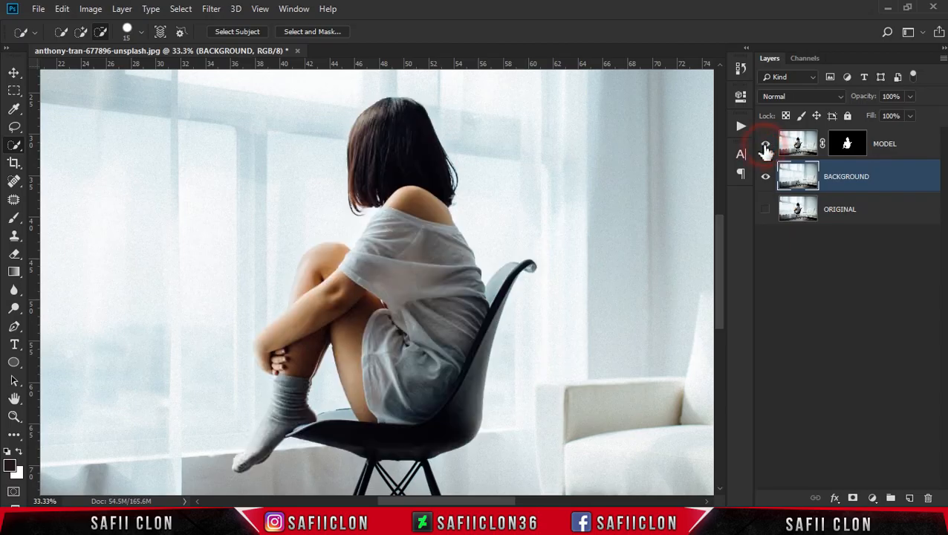
Convert the MODEL layer to a smart object and duplicate it within the same document
left_click(913, 153)
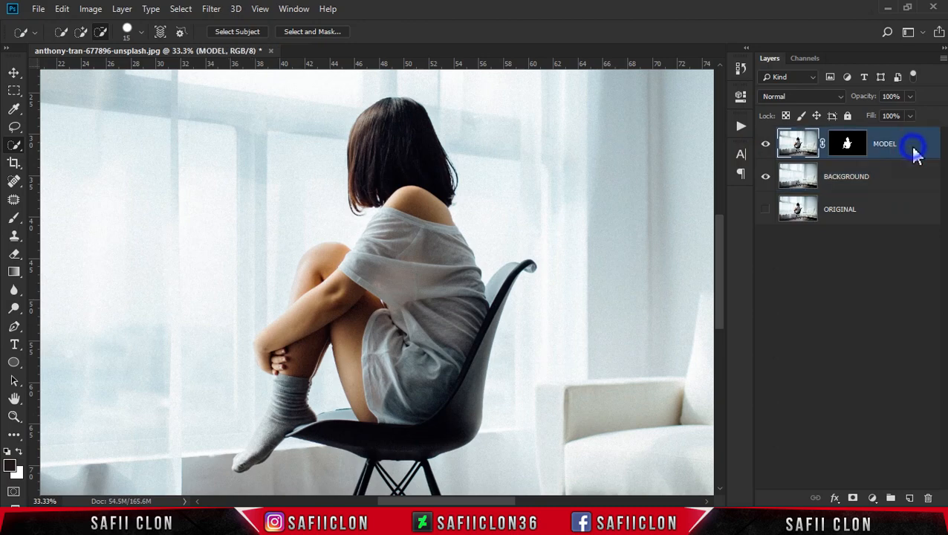
right_click(914, 153)
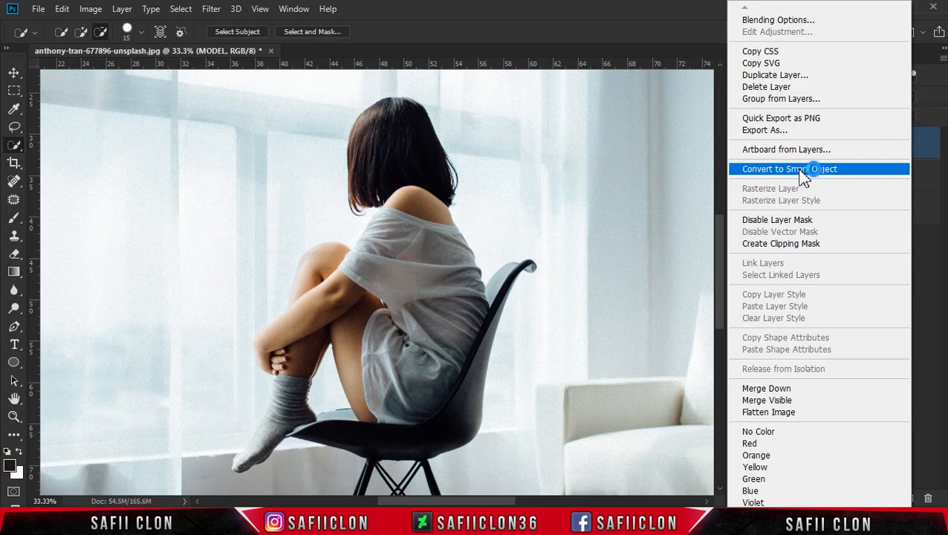
left_click(804, 173)
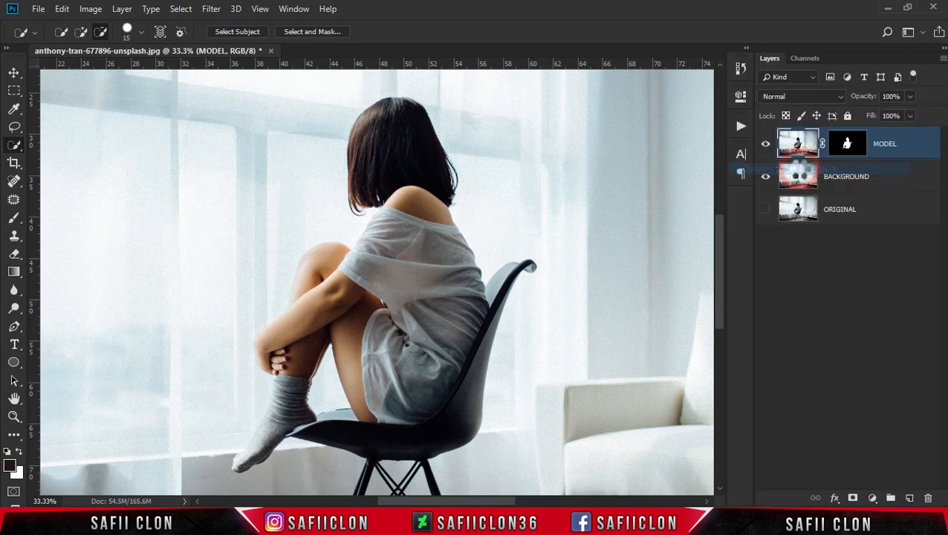
right_click(883, 151)
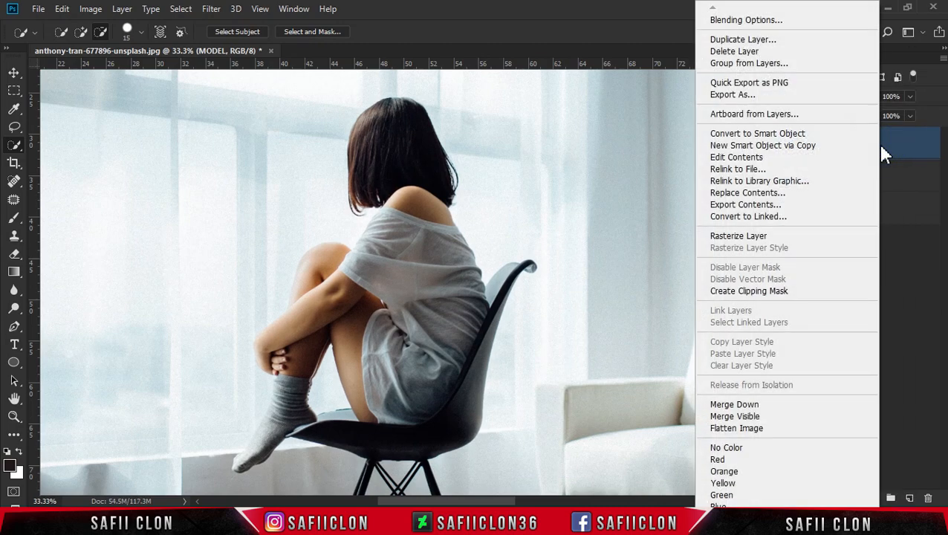
left_click(766, 40)
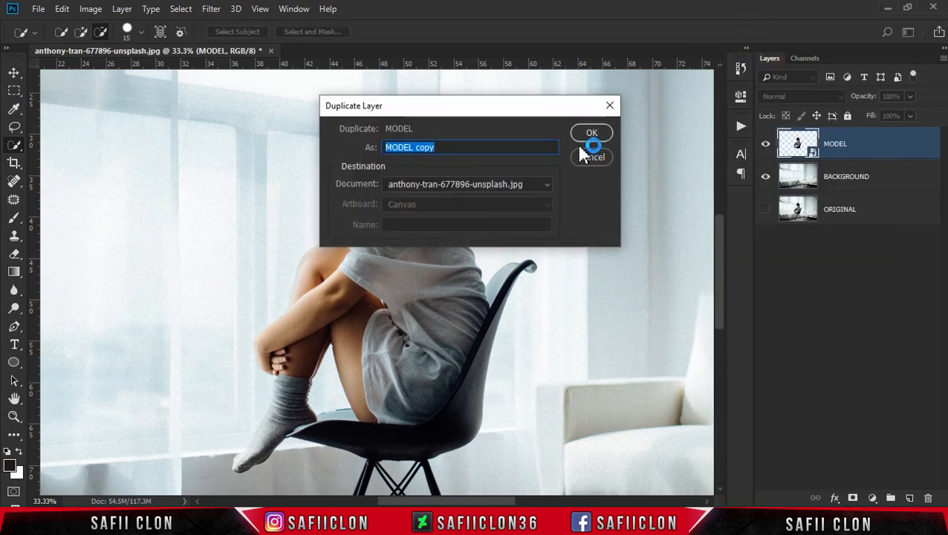
left_click(593, 132)
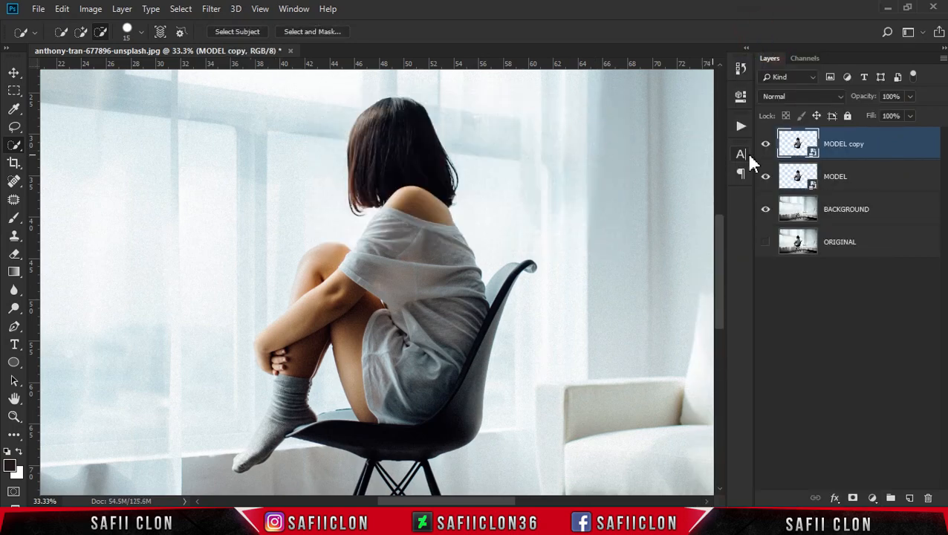
Rename the duplicated MODEL layer as 1 and the original MODEL layer as 2
double_click(844, 145)
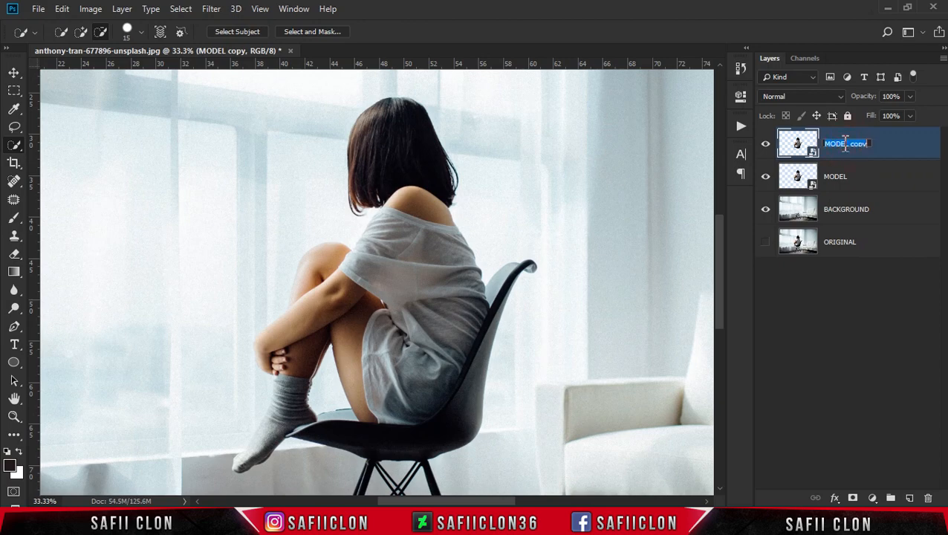
key("Return")
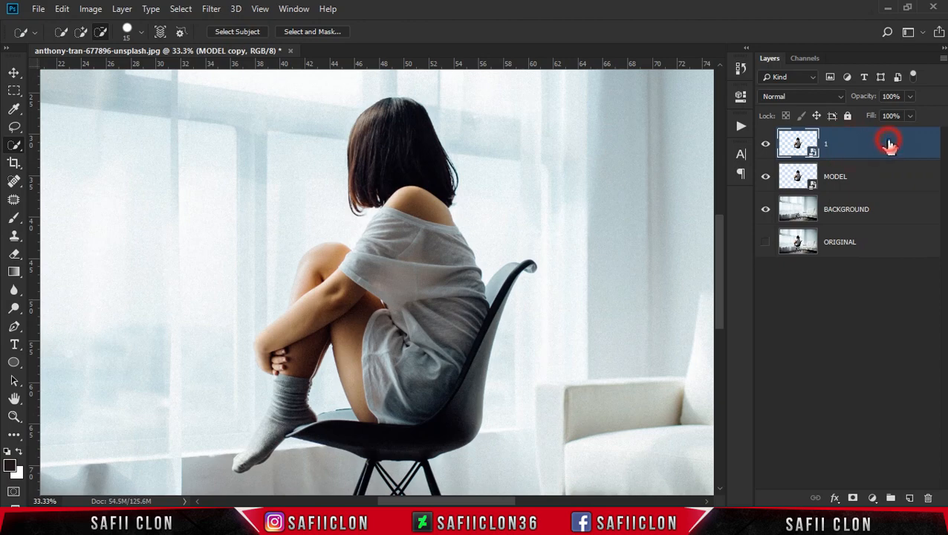
left_click(837, 182)
double_click(835, 179)
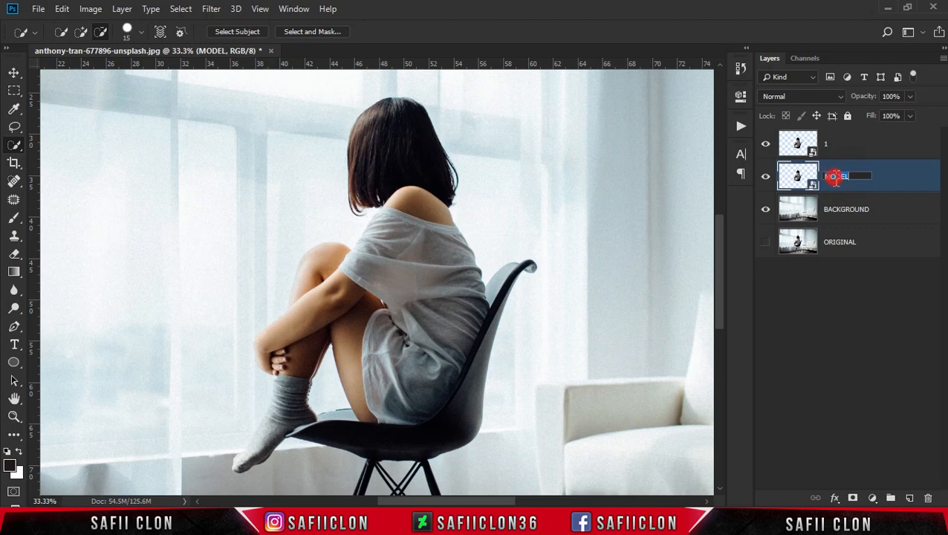
type("2")
left_click(889, 182)
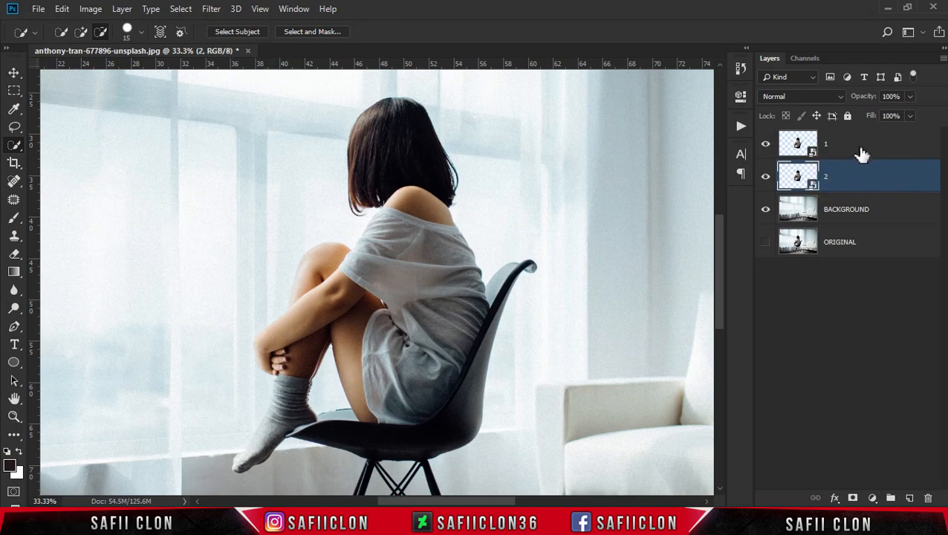
Open layer 1 in the Liquify filter and set the Forward Warp brush size to 378
left_click(861, 153)
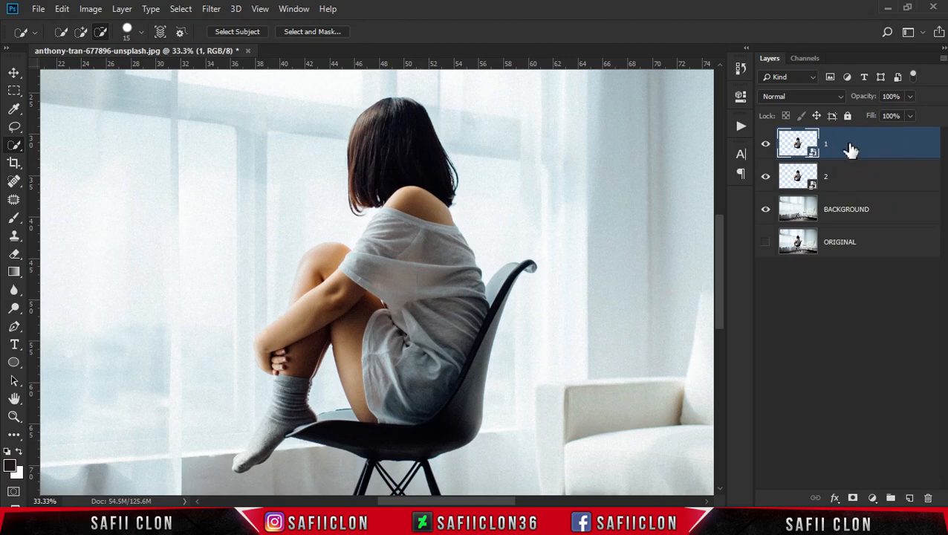
left_click(211, 10)
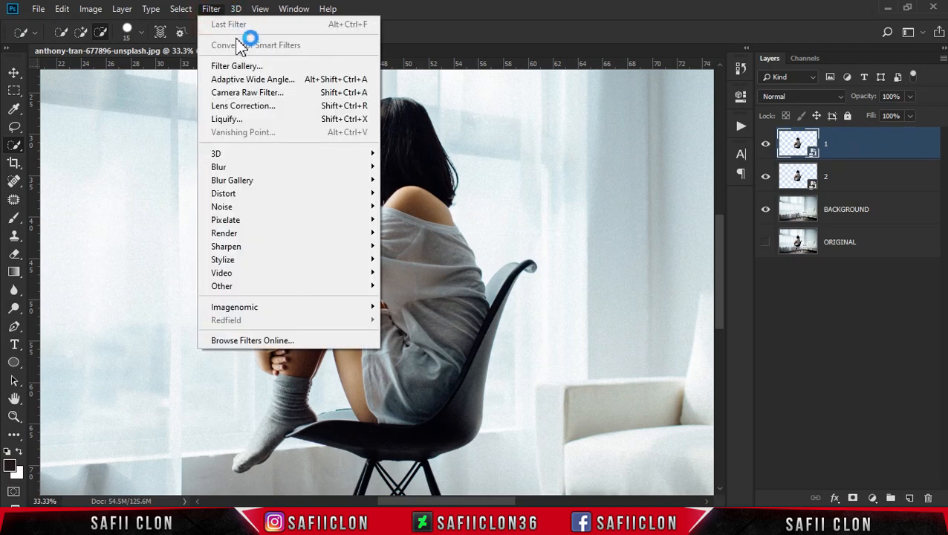
left_click(253, 120)
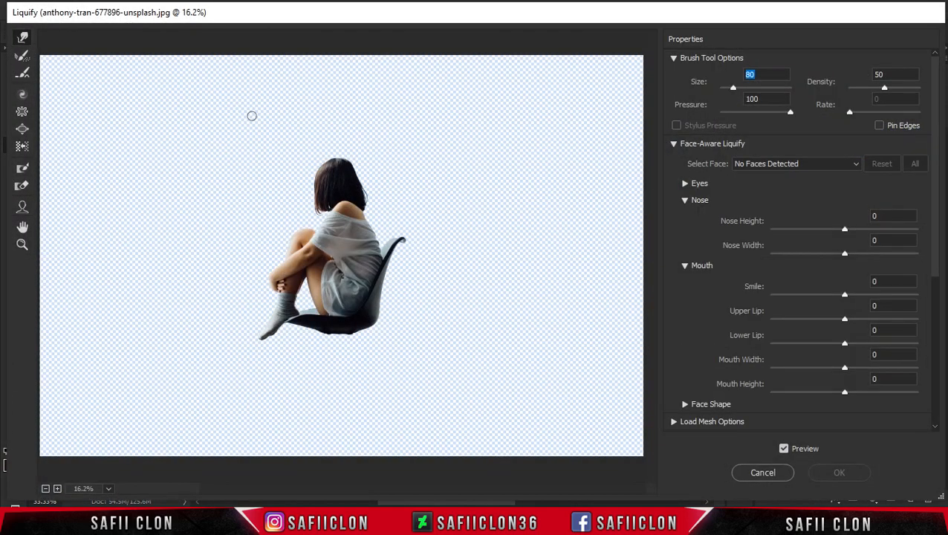
key("ctrl+plus")
key("ctrl+plus")
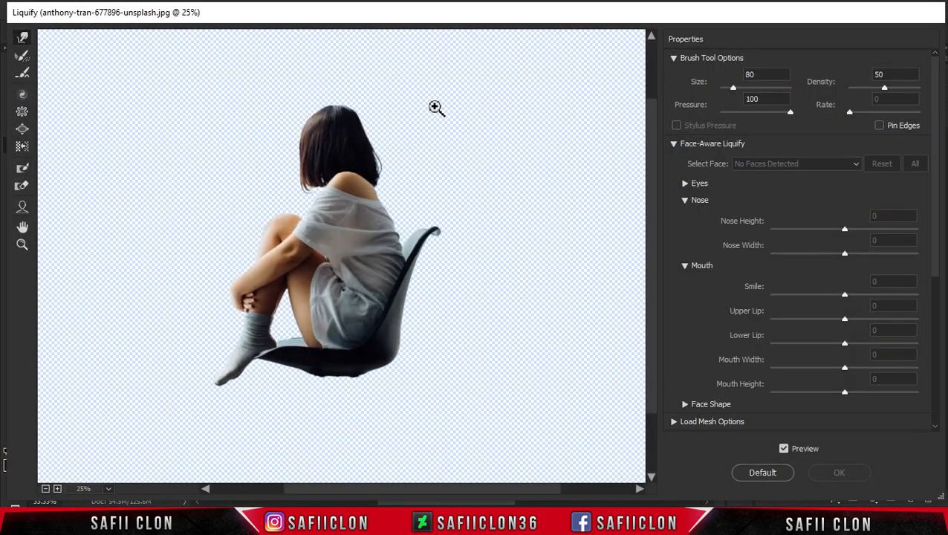
scroll(442, 112, "up", 5)
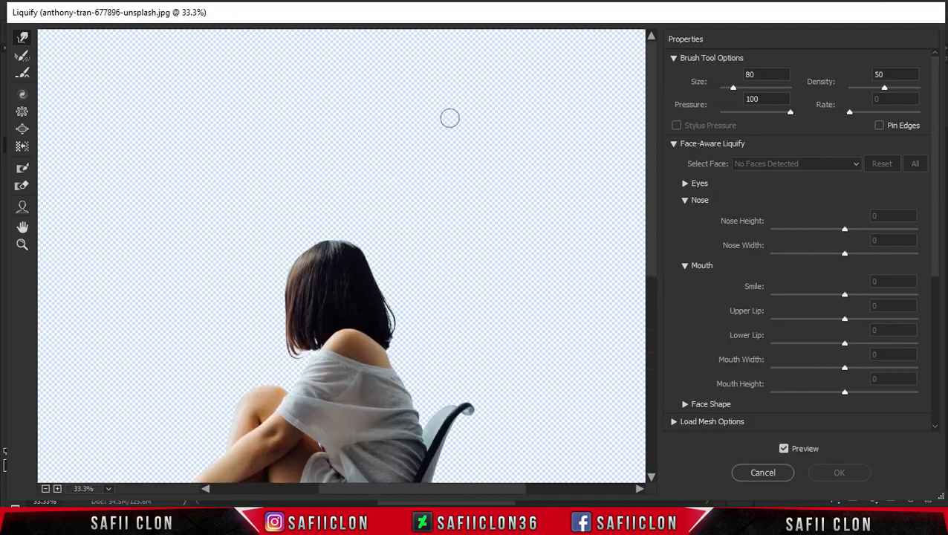
scroll(428, 155, "down", 2)
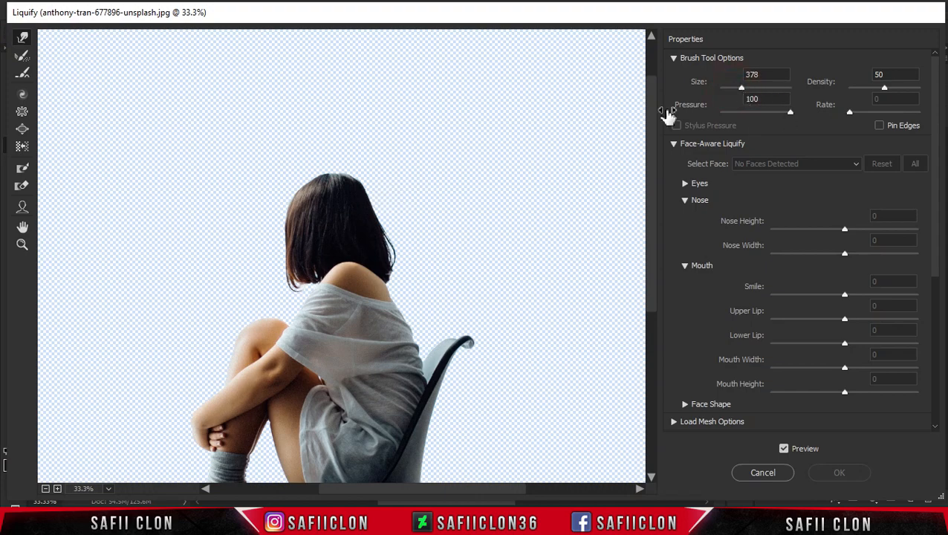
scroll(364, 165, "up", 1)
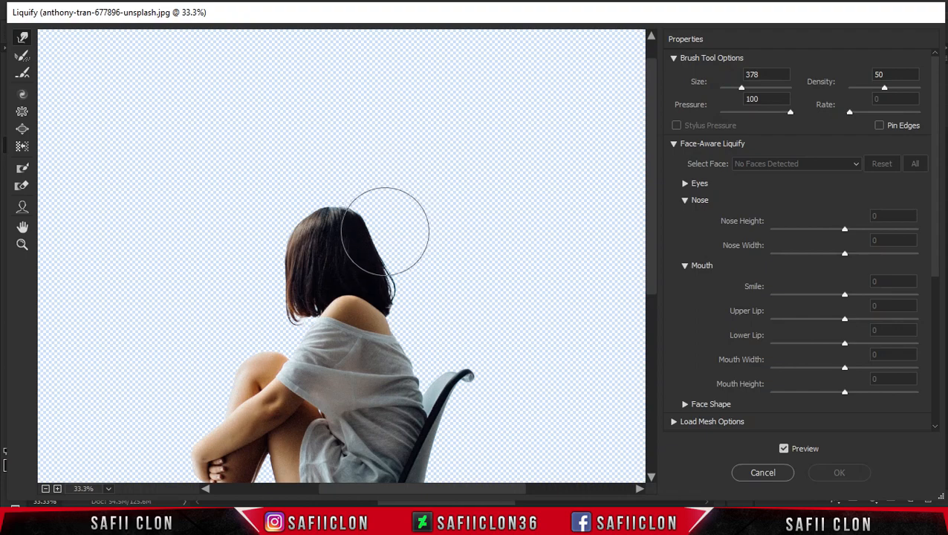
Push the top and back of the woman's hair outward with the Forward Warp brush
left_click_drag(372, 217, 391, 201)
key("[")
left_click_drag(383, 237, 408, 230)
mouse_move(356, 215)
left_mouse_down()
mouse_move(373, 188)
mouse_move(349, 202)
mouse_move(352, 165)
left_mouse_up()
left_click_drag(333, 214, 329, 198)
left_click_drag(386, 212, 402, 200)
mouse_move(387, 247)
left_mouse_down()
mouse_move(402, 243)
mouse_move(385, 272)
mouse_move(416, 267)
mouse_move(425, 282)
left_mouse_up()
mouse_move(401, 236)
left_mouse_down()
mouse_move(421, 232)
mouse_move(324, 178)
mouse_move(438, 230)
left_mouse_up()
Pull the woman's bare shoulder, shirt back and lower hair toward the empty area behind her, varying the brush size
key("bracketleft")
key("bracketleft")
left_click_drag(359, 313, 407, 320)
key("bracketright")
left_click_drag(398, 356, 423, 348)
key("bracketleft")
key("bracketleft")
mouse_move(419, 383)
left_mouse_down()
mouse_move(419, 337)
mouse_move(455, 357)
left_mouse_up()
mouse_move(424, 327)
left_mouse_down()
mouse_move(432, 322)
mouse_move(400, 330)
mouse_move(428, 328)
left_mouse_up()
key("bracketright")
key("bracketright")
mouse_move(390, 300)
left_mouse_down()
mouse_move(434, 305)
mouse_move(456, 339)
mouse_move(452, 327)
left_mouse_up()
key("bracketleft")
key("bracketright")
key("bracketright")
Stretch the hair far upward and behind the woman, extending the shoulder as well, with brush sizes from 250 upward
left_click_drag(432, 249, 483, 236)
left_click_drag(424, 179, 502, 187)
key("bracketleft")
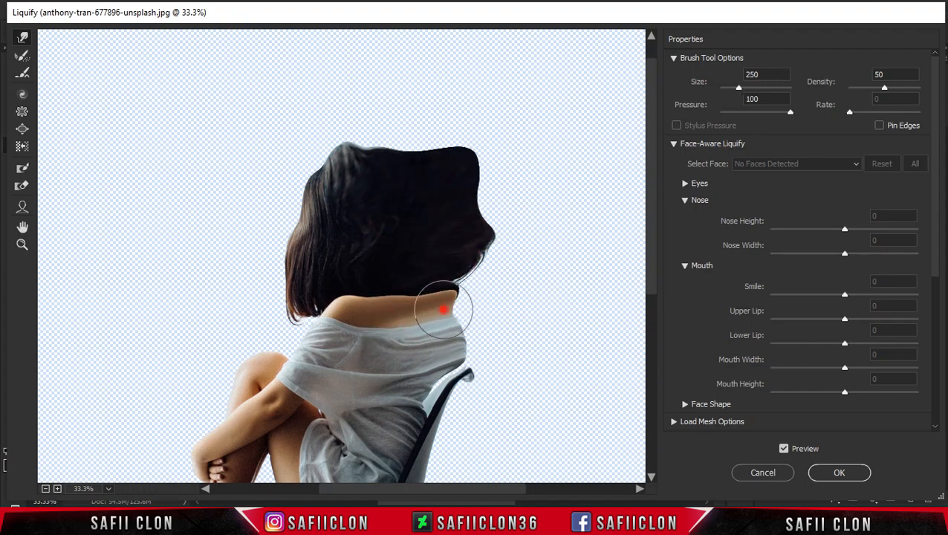
mouse_move(443, 309)
left_mouse_down()
mouse_move(463, 347)
mouse_move(484, 313)
left_mouse_up()
left_click_drag(470, 236, 493, 179)
key("bracketright")
key("bracketright")
left_click_drag(400, 153, 408, 130)
left_click_drag(453, 149, 487, 135)
mouse_move(312, 173)
left_mouse_down()
mouse_move(295, 118)
mouse_move(269, 118)
left_mouse_up()
key("bracketleft")
left_click_drag(394, 112, 407, 63)
key("bracketright")
key("bracketright")
left_click_drag(501, 203, 557, 245)
key("bracketleft")
key("bracketleft")
key("bracketright")
Drag the shirt, shoulder and top of the chair back farther behind the woman, enlarging the brush to 500
left_click_drag(487, 328, 526, 352)
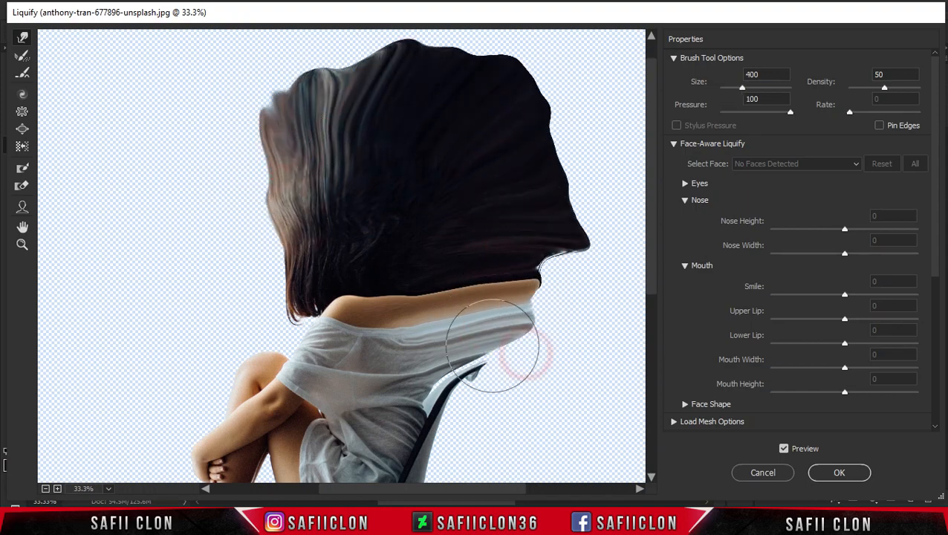
left_click_drag(386, 327, 429, 324)
key("bracketleft")
key("bracketleft")
left_click_drag(540, 267, 563, 267)
key("bracketright")
key("bracketright")
key("bracketright")
left_click_drag(508, 332, 576, 298)
Enlarge the hair mass further by warping its top, front and rear edges outward with a bigger brush
scroll(490, 284, "up", 1)
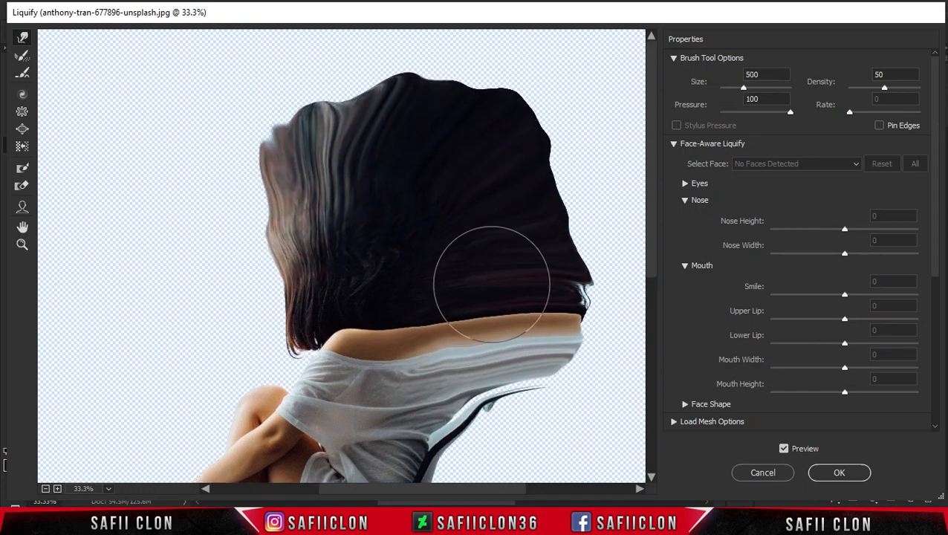
key("bracketright")
left_click_drag(520, 241, 563, 237)
left_click_drag(449, 89, 434, 59)
left_click_drag(349, 133, 312, 107)
left_click_drag(344, 192, 353, 159)
left_click_drag(520, 111, 572, 86)
scroll(584, 307, "right", 1)
mouse_move(565, 199)
left_mouse_down()
mouse_move(609, 179)
mouse_move(604, 185)
left_mouse_up()
Reduce the brush to 250, warp along the stretched shoulder, and apply the Liquify filter to layer 1
key("bracketleft")
key("bracketleft")
key("bracketleft")
key("bracketleft")
mouse_move(349, 318)
left_mouse_down()
mouse_move(402, 338)
mouse_move(475, 335)
left_mouse_up()
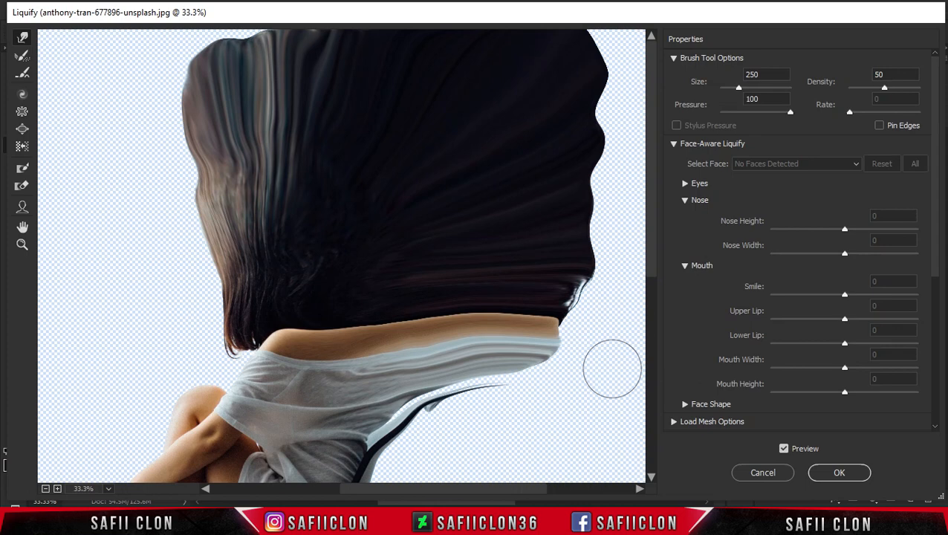
left_click(608, 368, "alt")
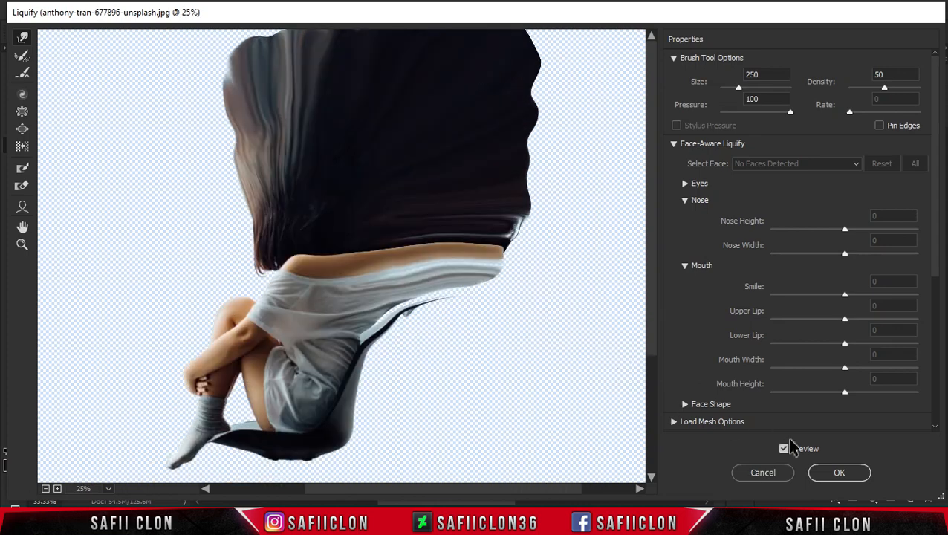
left_click(838, 474)
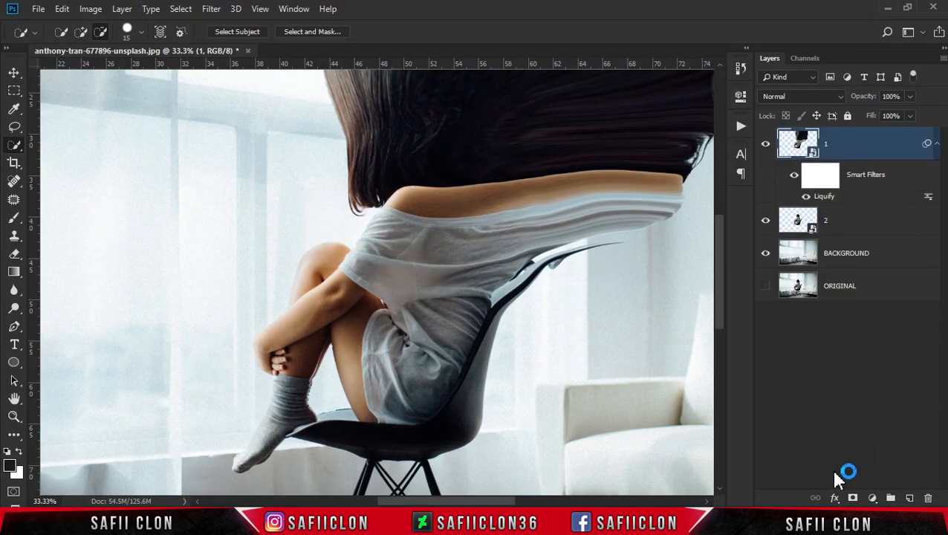
key("ctrl+minus")
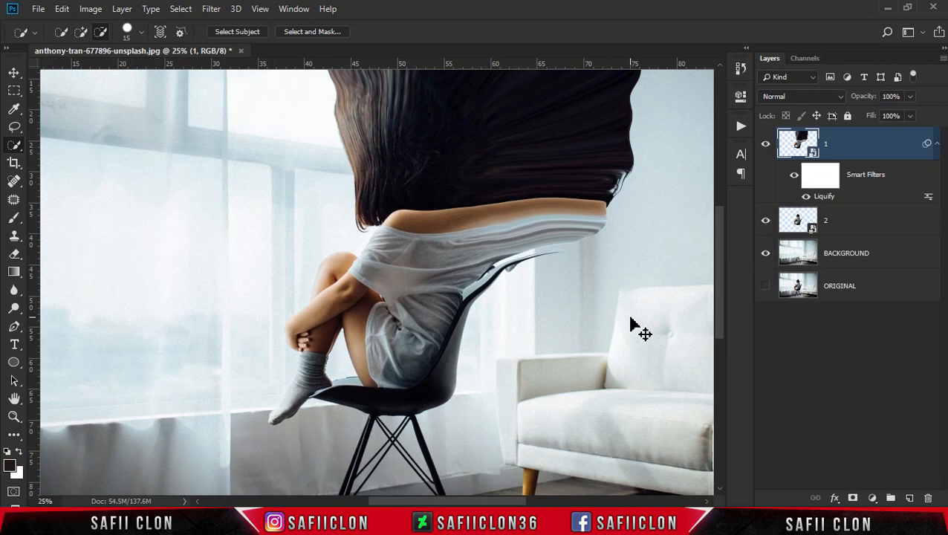
scroll(633, 316, "up", 2)
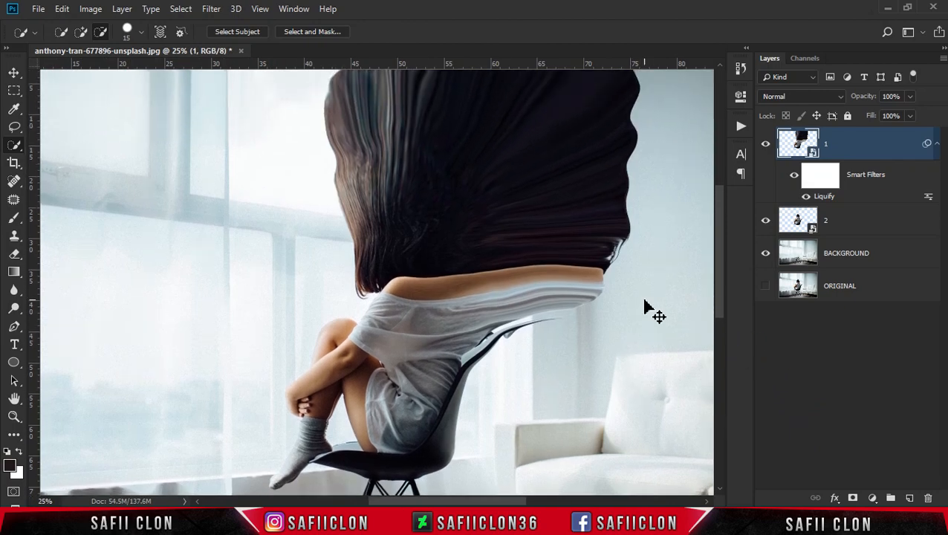
Add a layer mask to layer 1 and invert it to black to hide the liquified copy
key("ctrl+minus")
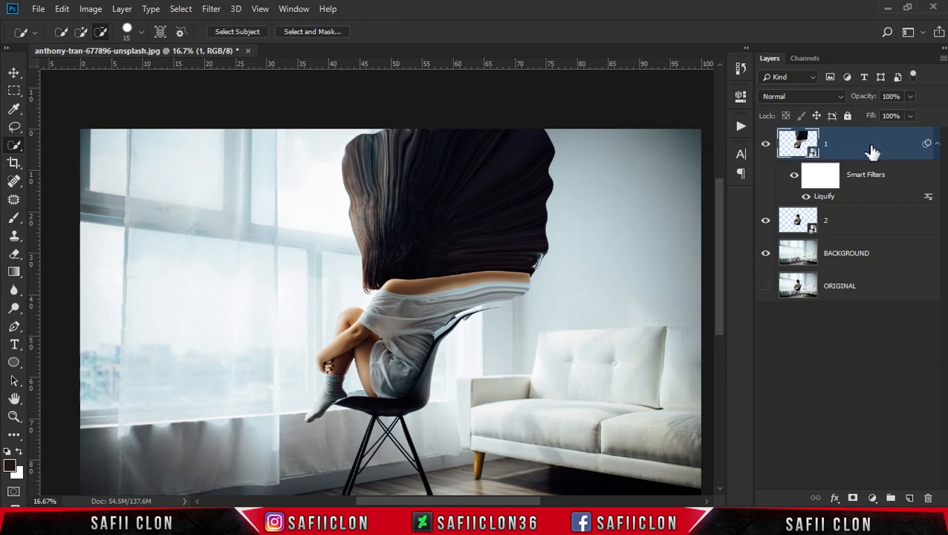
left_click(852, 498)
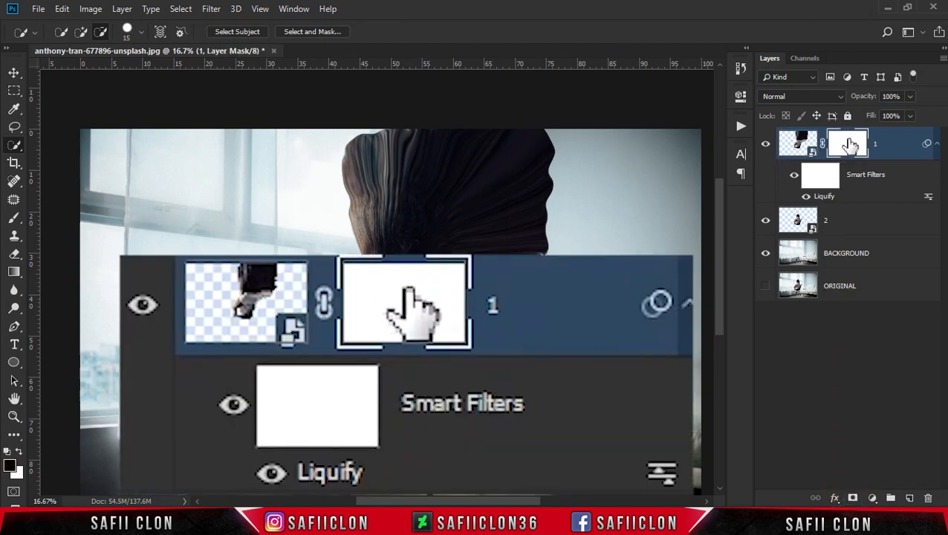
left_click(846, 140)
left_click_drag(848, 144, 846, 144)
key("ctrl+i")
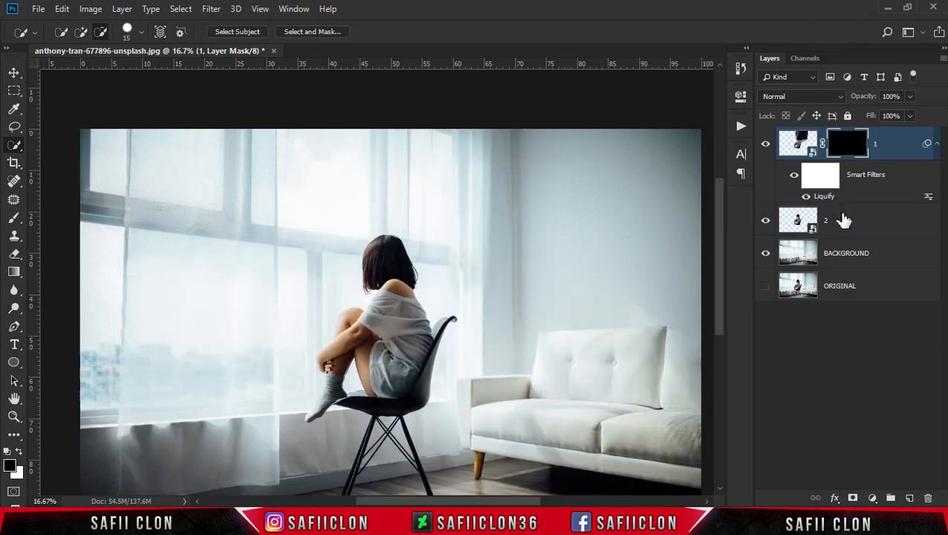
Select layer 2 and activate the Brush tool for work around the woman's hair
left_click(854, 231)
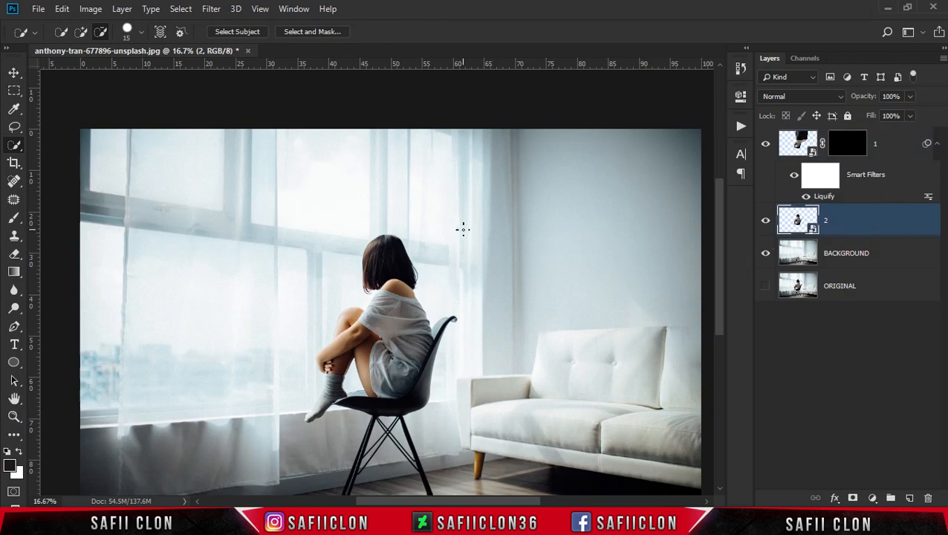
scroll(464, 237, "up", 3)
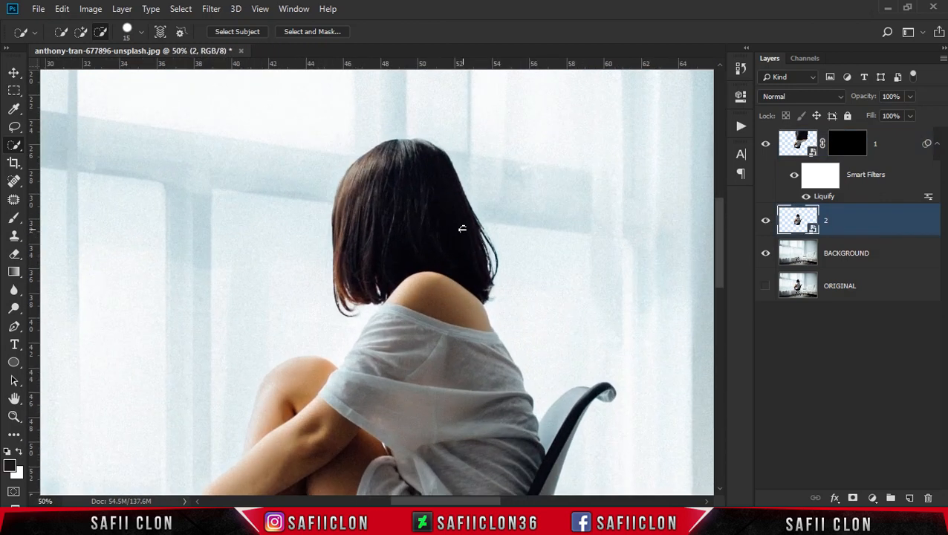
scroll(509, 266, "up", 3)
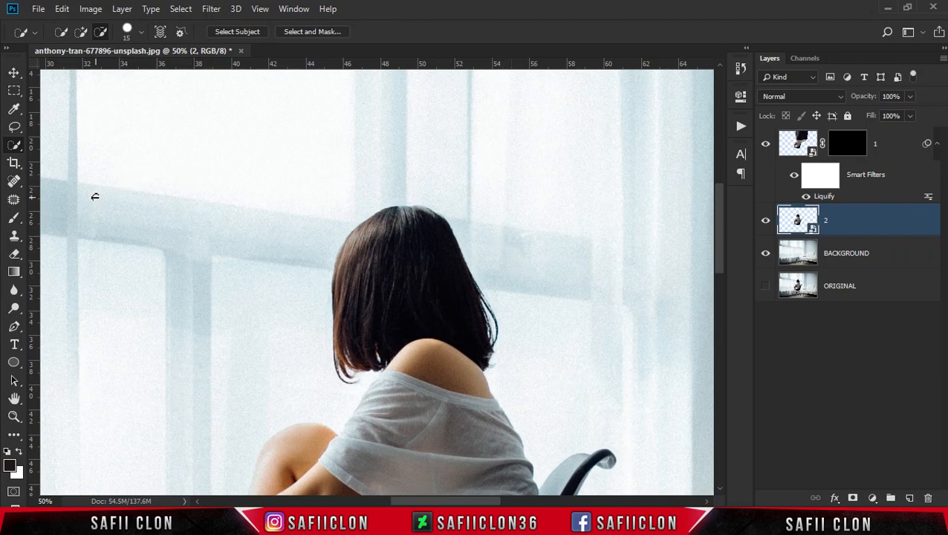
left_click(13, 219)
left_click(60, 217)
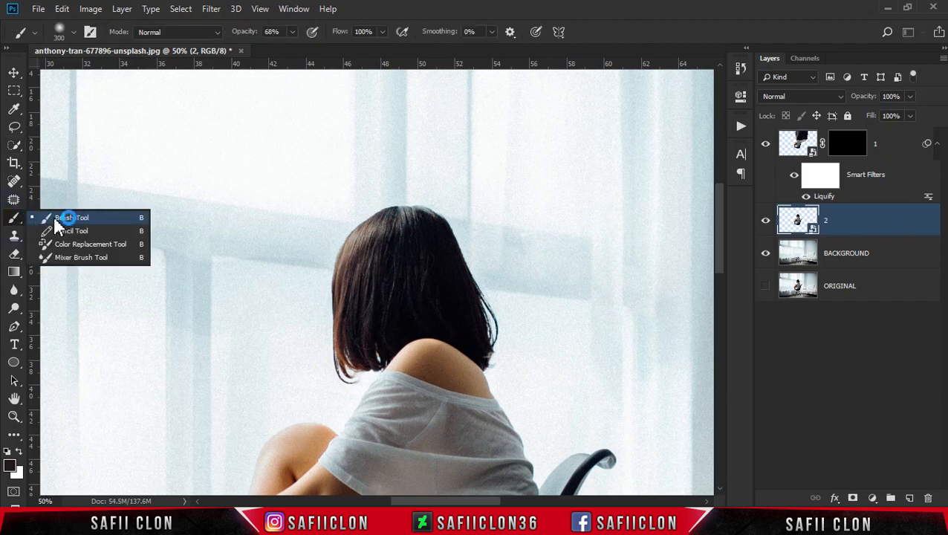
Load the smokeBrushes_normal.abr brush set through the Preset Manager
left_click(74, 33)
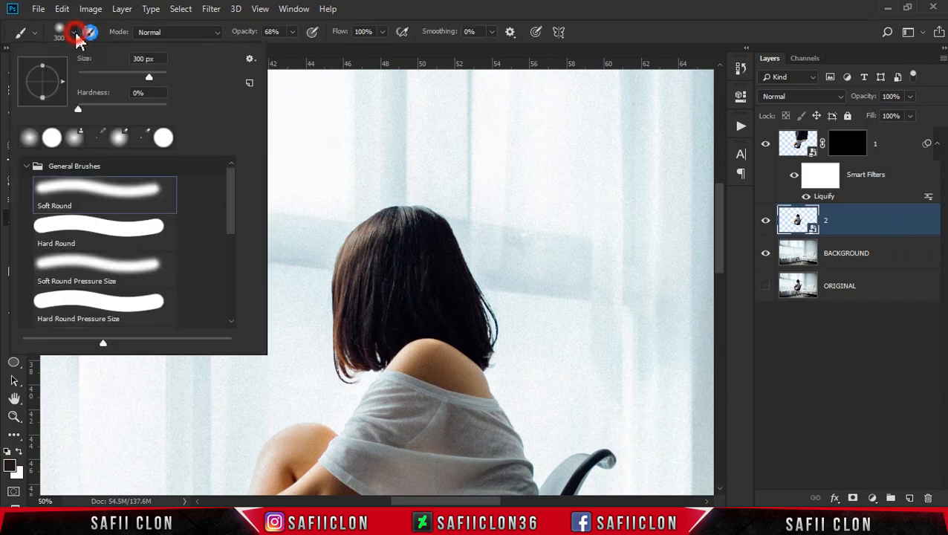
left_click(251, 59)
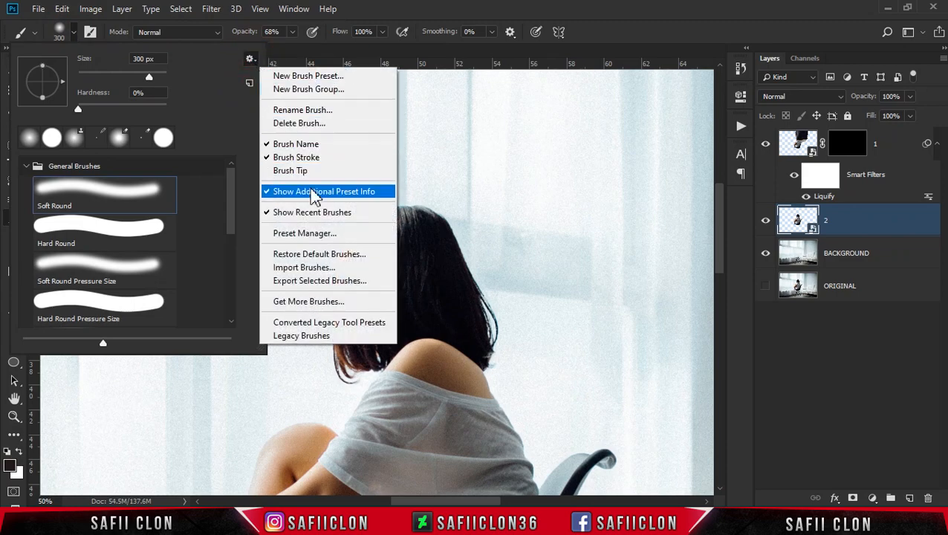
left_click(325, 237)
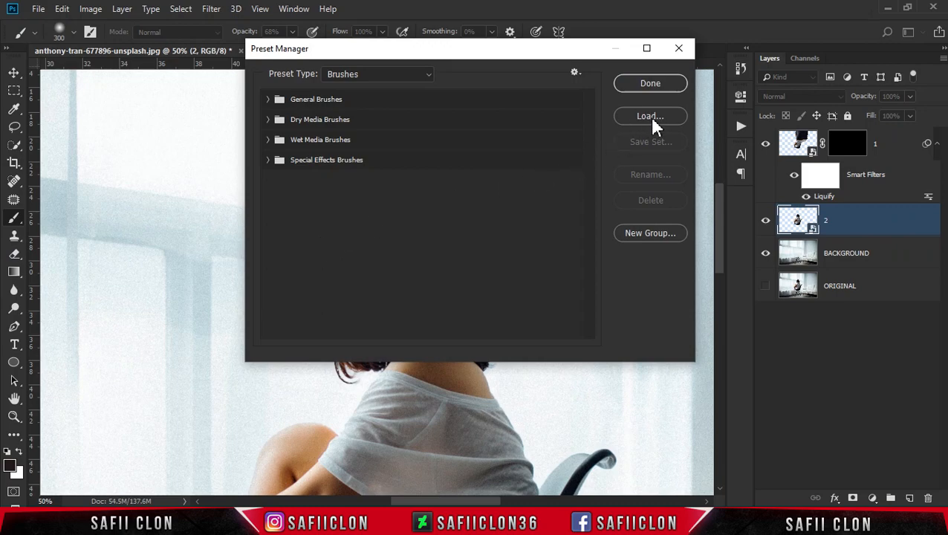
left_click(648, 117)
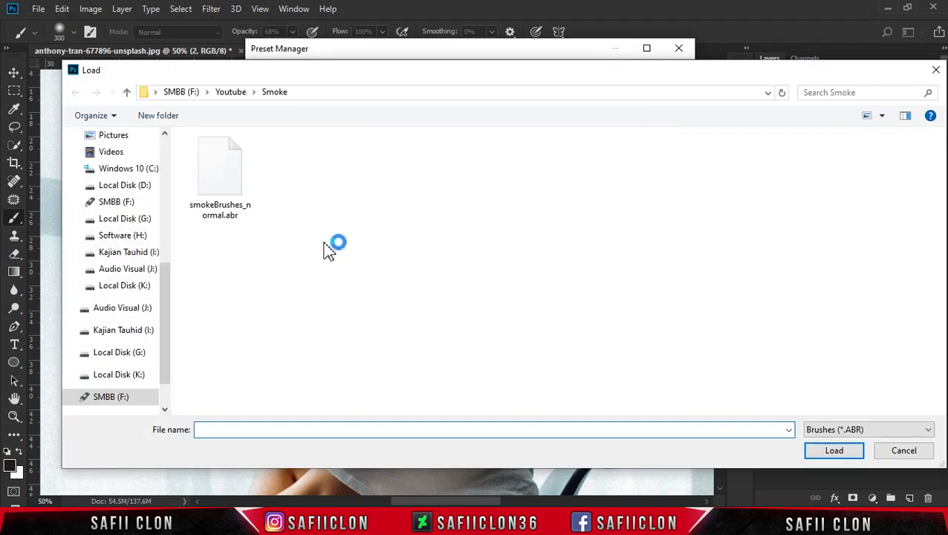
left_click(228, 181)
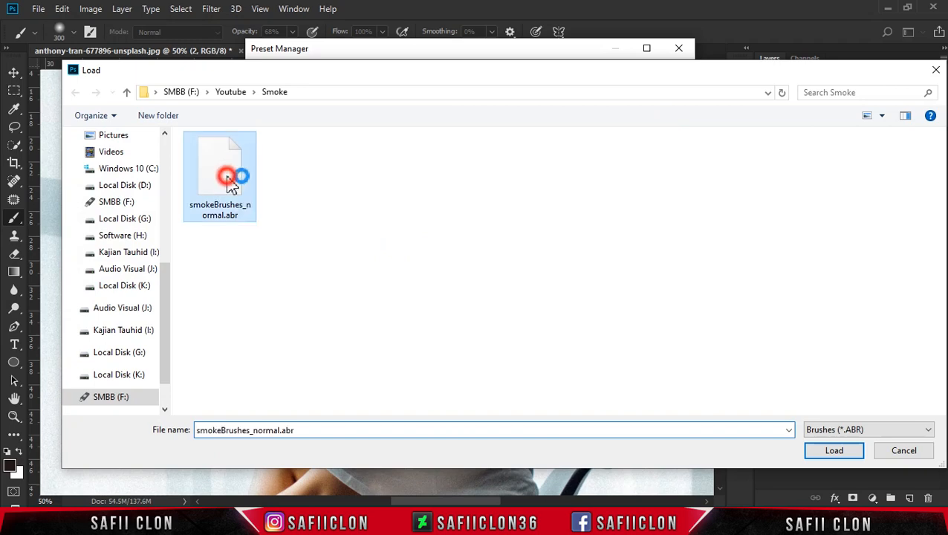
left_click(833, 451)
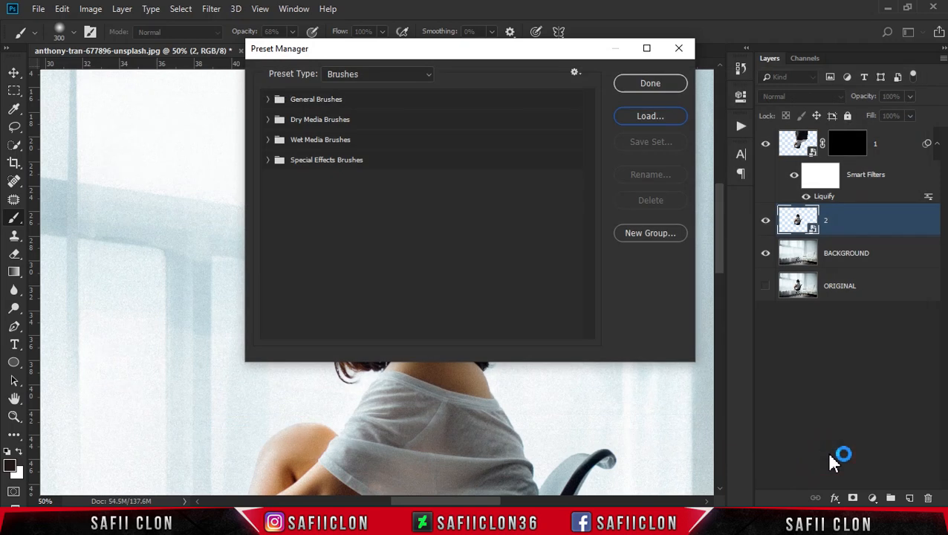
left_click(371, 186)
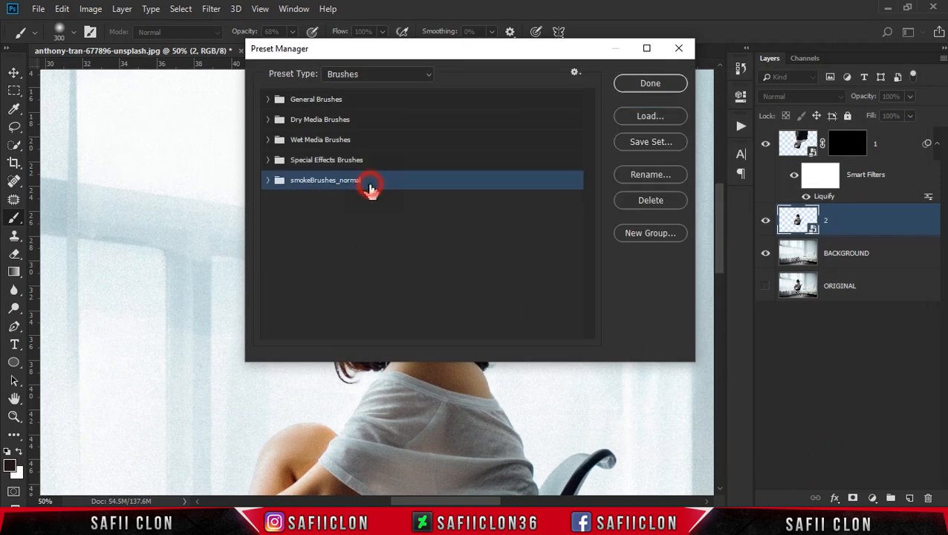
left_click(649, 84)
Choose the smoke normal brush 2258 from smokeBrushes_normal, with size 480 px and opacity 100%
left_click(74, 32)
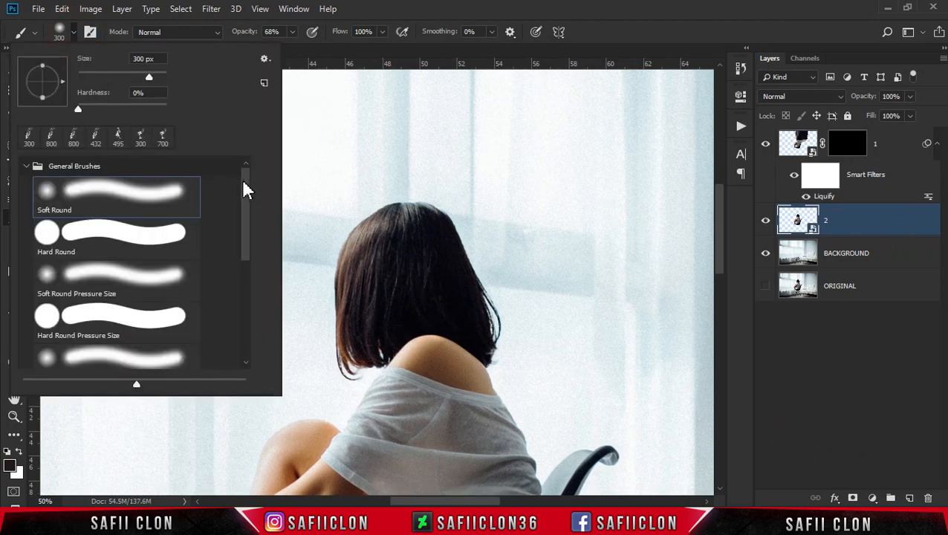
left_click_drag(247, 189, 243, 318)
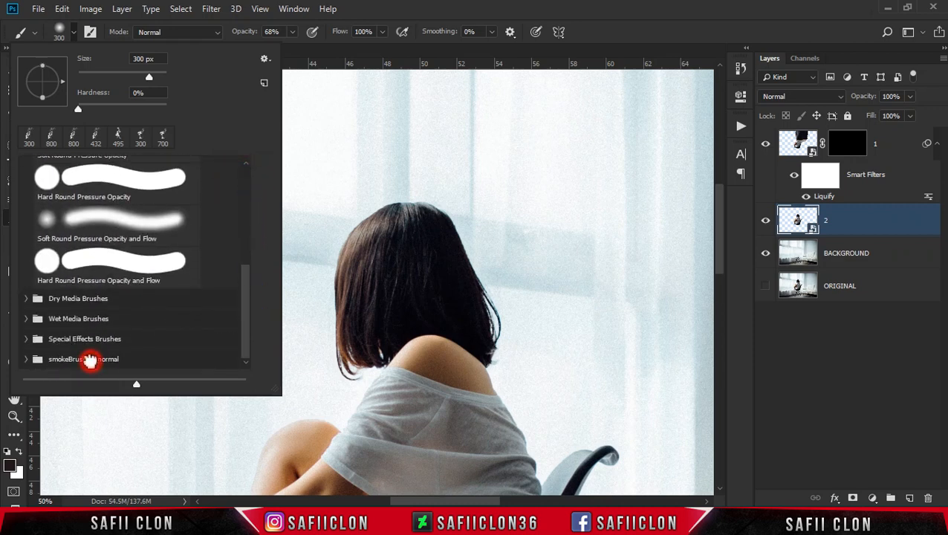
left_click(90, 359)
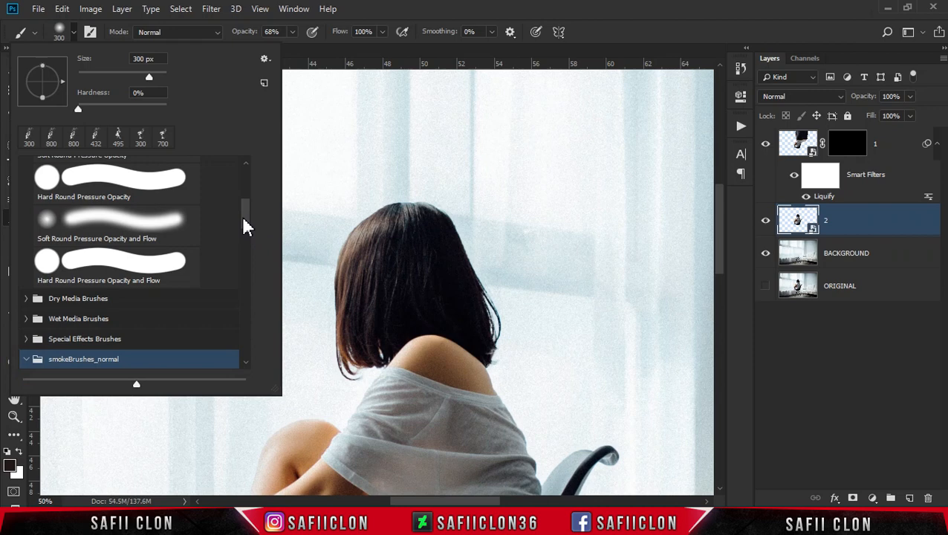
left_click_drag(244, 222, 250, 254)
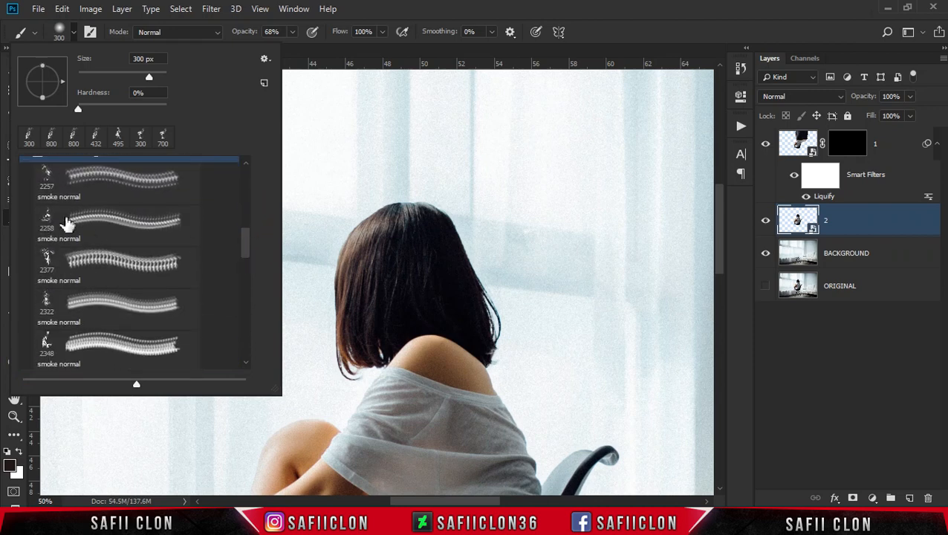
left_click_drag(161, 77, 159, 78)
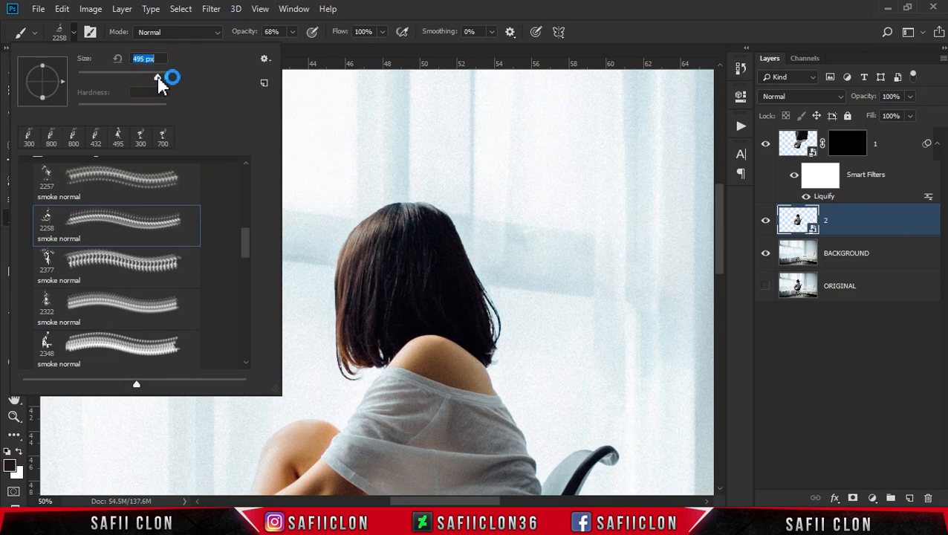
left_click(74, 32)
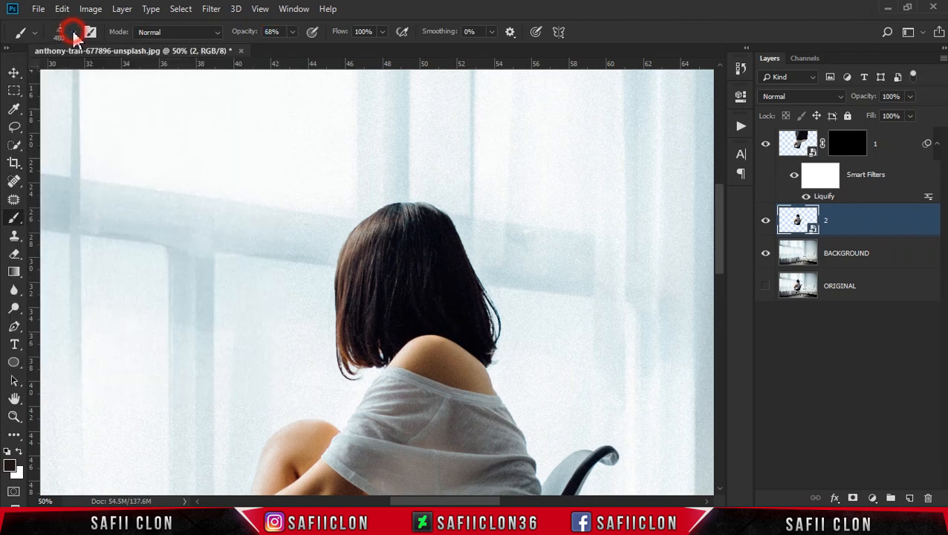
left_click(293, 32)
left_click_drag(294, 49, 296, 52)
Add a layer mask to layer 2 and make black the foreground color for painting on it
left_click(853, 498)
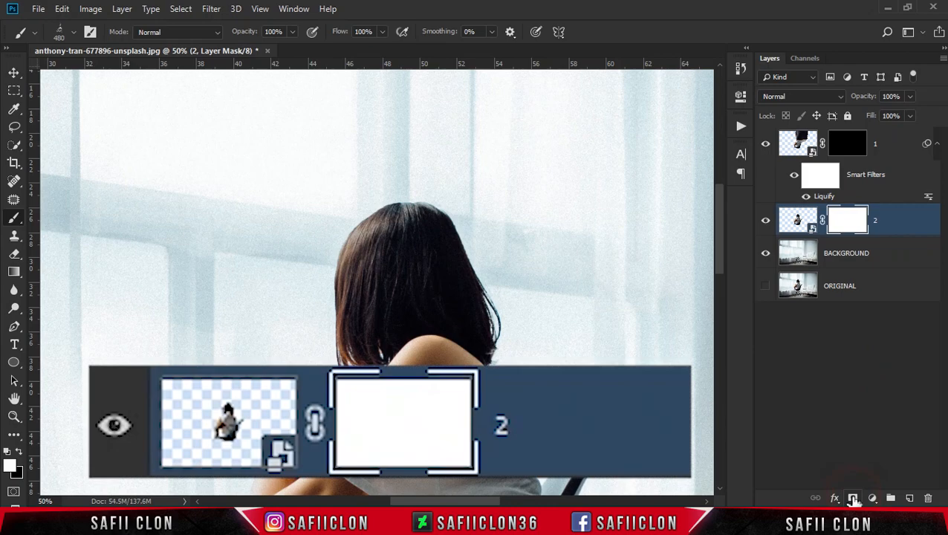
left_click(849, 222)
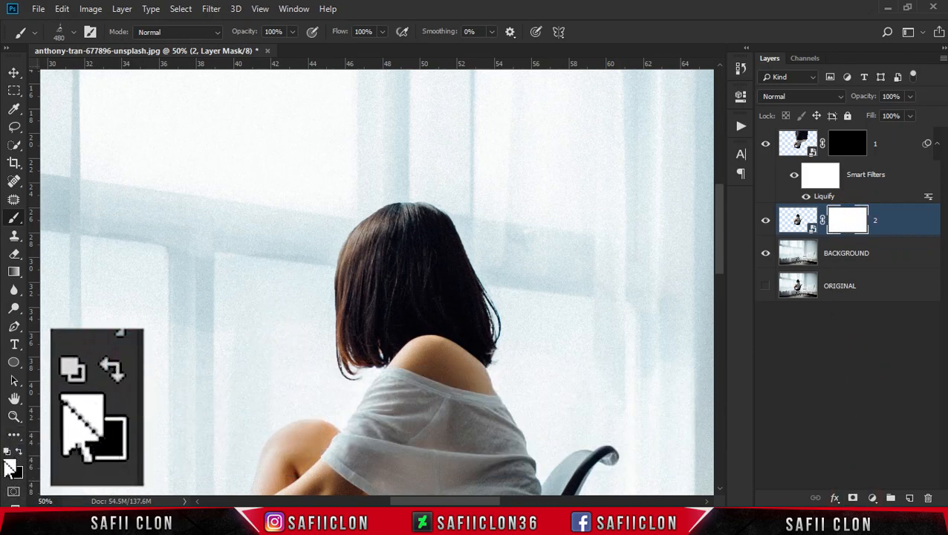
left_click(19, 451)
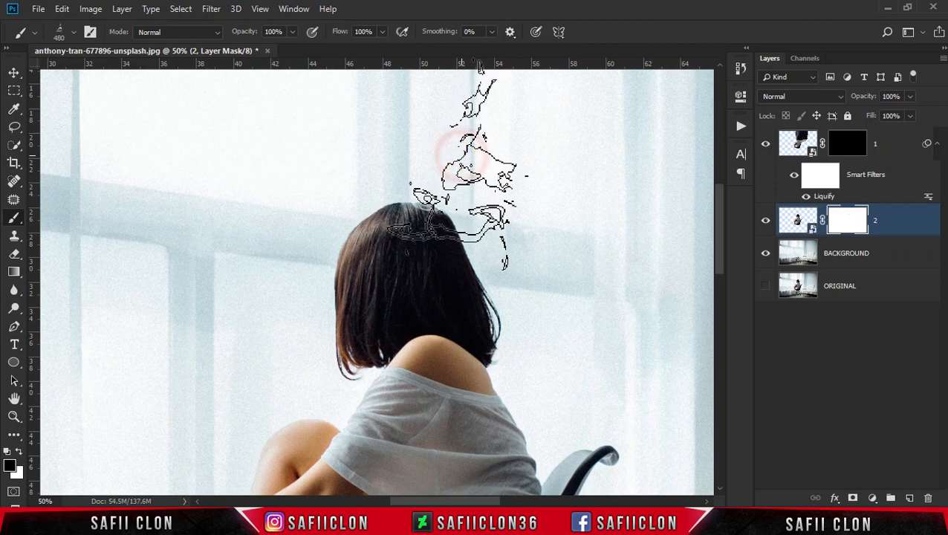
Stamp the smoke normal brush 2322 at 495 px on layer 2's mask over the rear edge of the hair
left_click(74, 32)
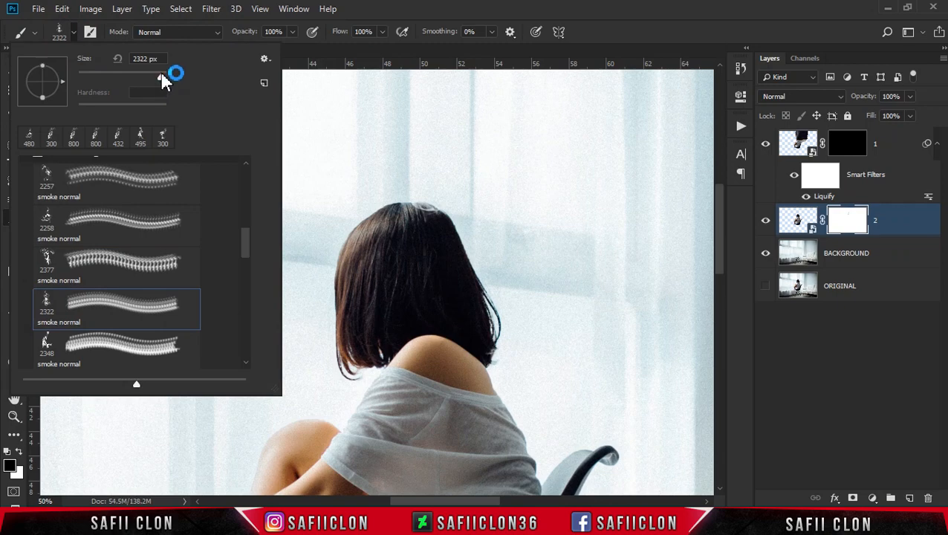
left_click(118, 58)
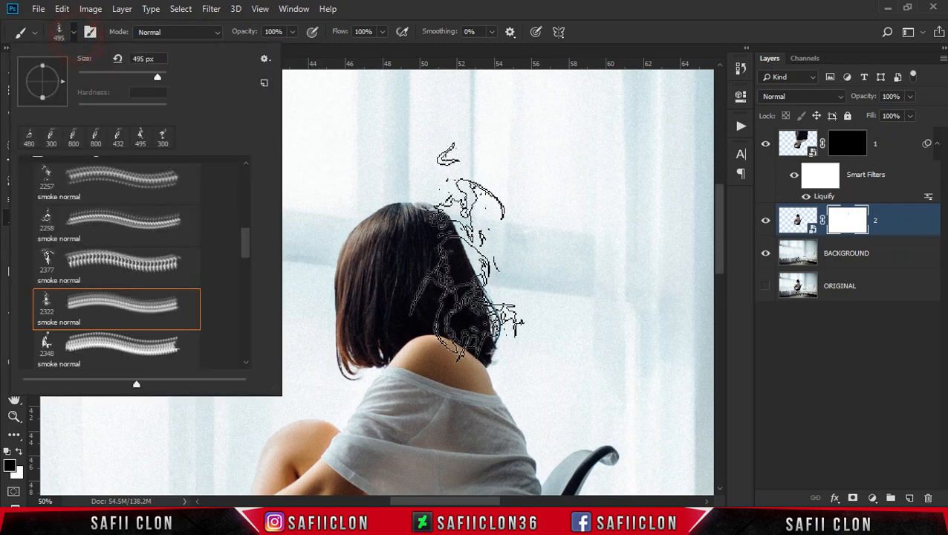
left_click(486, 232)
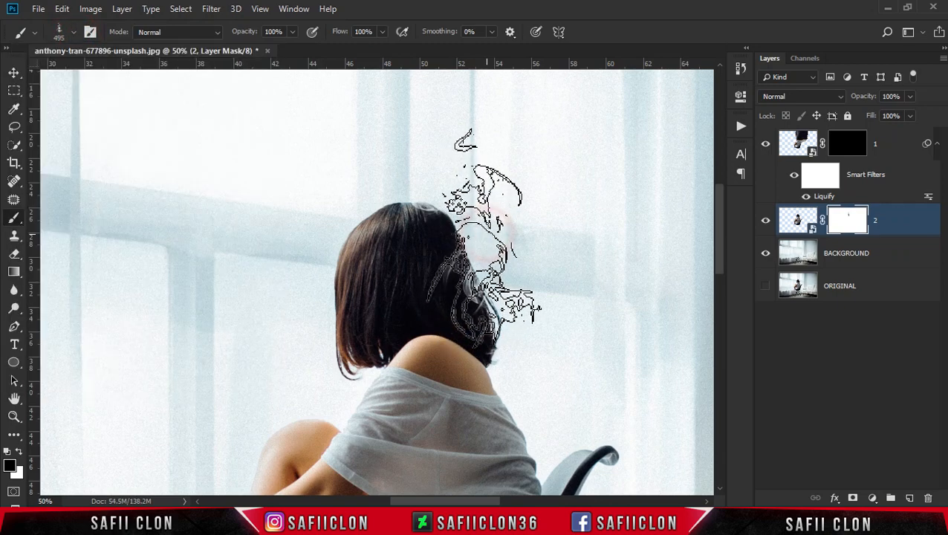
Stamp the smoke normal brush 2348 at 417 px on the mask over the upper rear edge of the hair
left_click(73, 32)
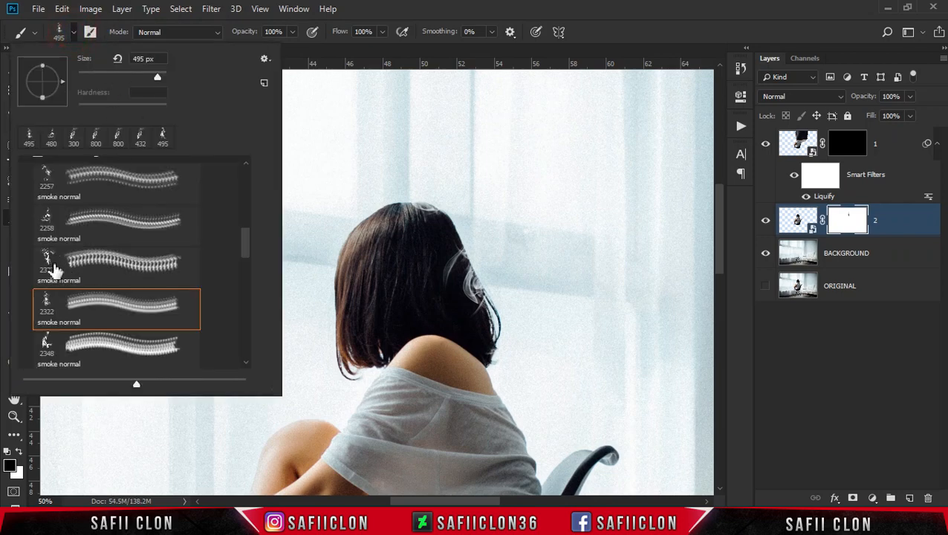
left_click(45, 355)
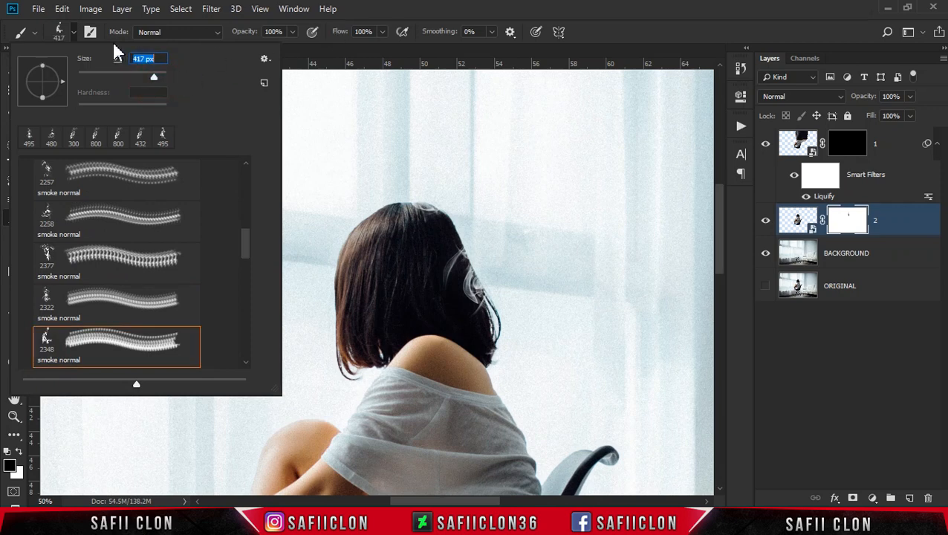
left_click(73, 33)
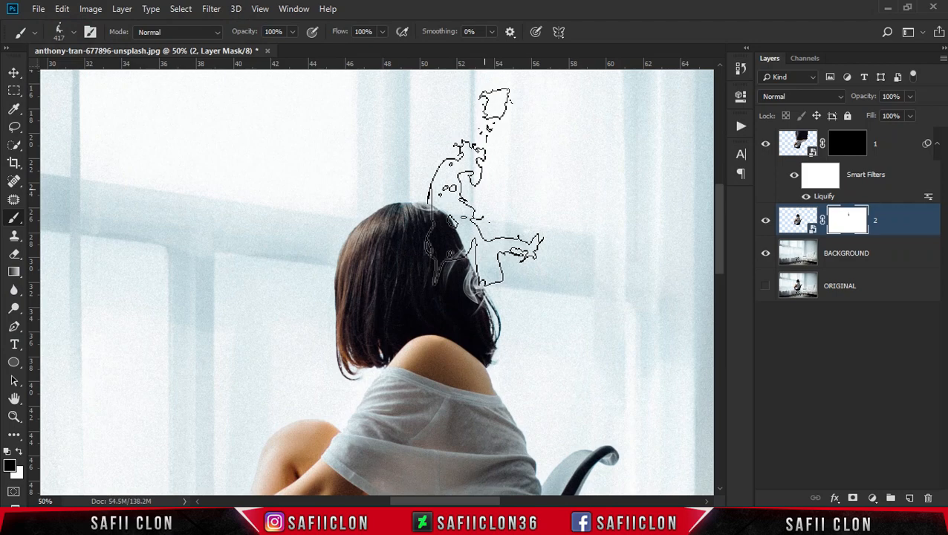
Choose another smoke brush, reduce it to 200 px, and stamp the mask along the lower rear hair and shoulder
left_click(75, 32)
scroll(61, 303, "down", 4)
scroll(62, 334, "down", 1)
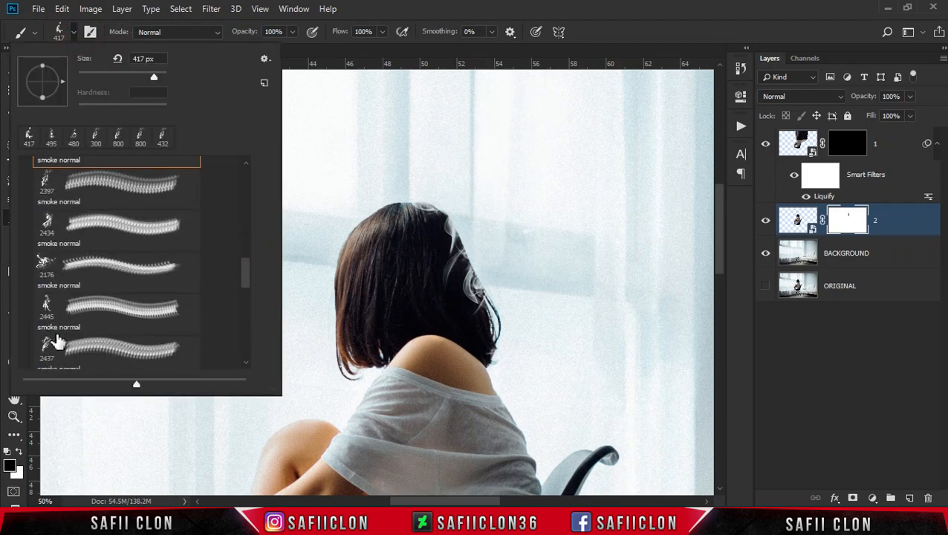
left_click(74, 34)
key("bracketleft")
key("bracketleft")
key("bracketleft")
key("bracketleft")
left_click(499, 359)
left_click(512, 309)
Switch to a different smoke brush, shrink it to 300 px, and stamp the mask behind the woman's shoulder
left_click(73, 32)
left_click(84, 282)
left_click(148, 76)
left_click(357, 7)
left_click(74, 32)
scroll(155, 307, "down", 2)
left_click(47, 292)
key("Return")
scroll(543, 368, "down", 1)
key("bracketleft")
key("bracketleft")
key("bracketleft")
key("bracketleft")
left_click(510, 348)
Stamp the smoke normal brush 2445 on the mask behind the shoulder and upper back, reducing it to 300 px
left_click(74, 32)
left_click(46, 214)
left_click(512, 7)
key("bracketleft")
key("bracketleft")
key("bracketleft")
key("bracketleft")
key("bracketleft")
key("bracketleft")
key("bracketleft")
left_click(551, 321)
key("bracketleft")
key("bracketleft")
left_click(525, 327)
Choose the smoke normal brush 2176, shrink it, and stamp the mask along the rear edge of the hair
left_click(74, 31)
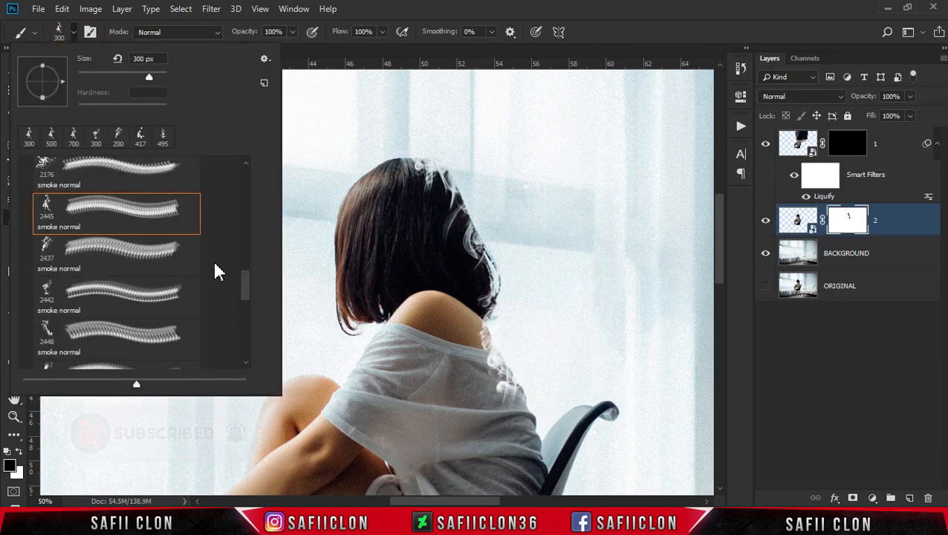
scroll(46, 282, "up", 2)
left_click(46, 259)
left_click(74, 31)
key("bracketleft")
key("bracketleft")
key("bracketleft")
key("bracketleft")
key("bracketleft")
key("bracketleft")
key("bracketleft")
key("bracketleft")
key("bracketleft")
key("bracketleft")
key("bracketleft")
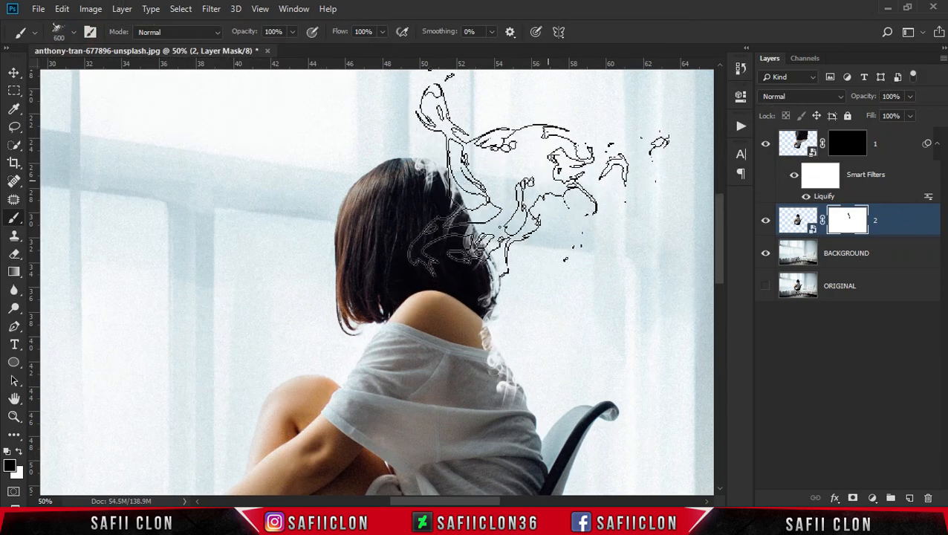
left_click(491, 182)
left_click(518, 264)
Reduce the smoke brush down to 125 px and stamp the mask along the rear edge of the shirt
key("bracketleft")
key("bracketleft")
key("bracketleft")
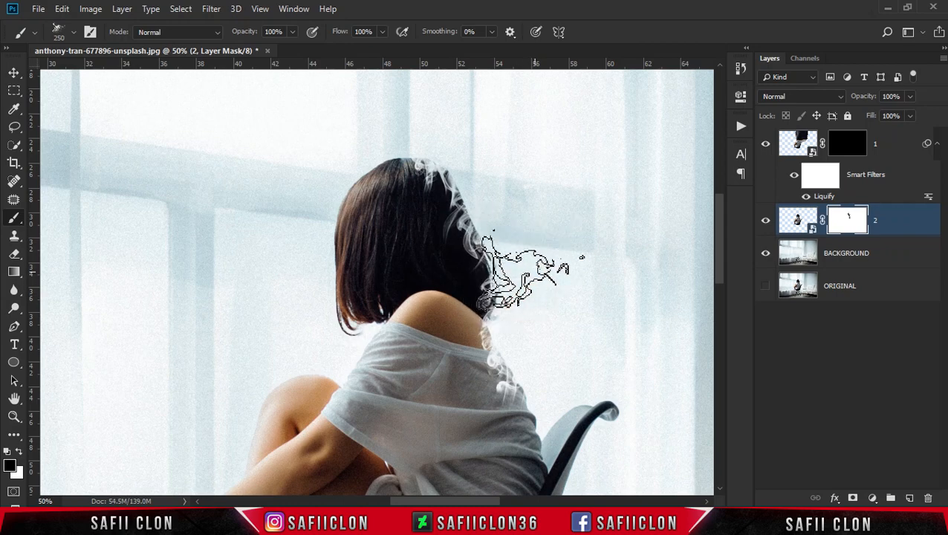
left_click(524, 355)
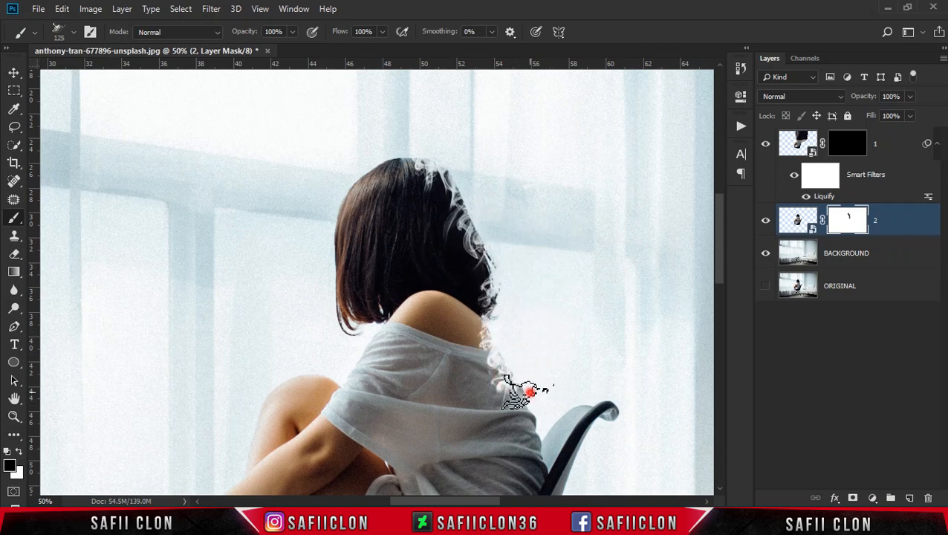
left_click(75, 31)
left_click_drag(246, 264, 244, 241)
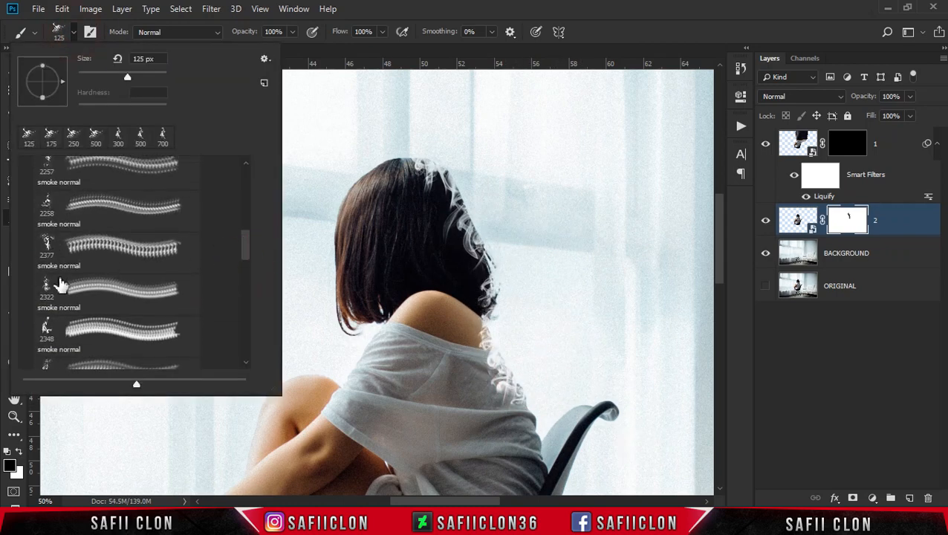
left_click(48, 165)
key("Return")
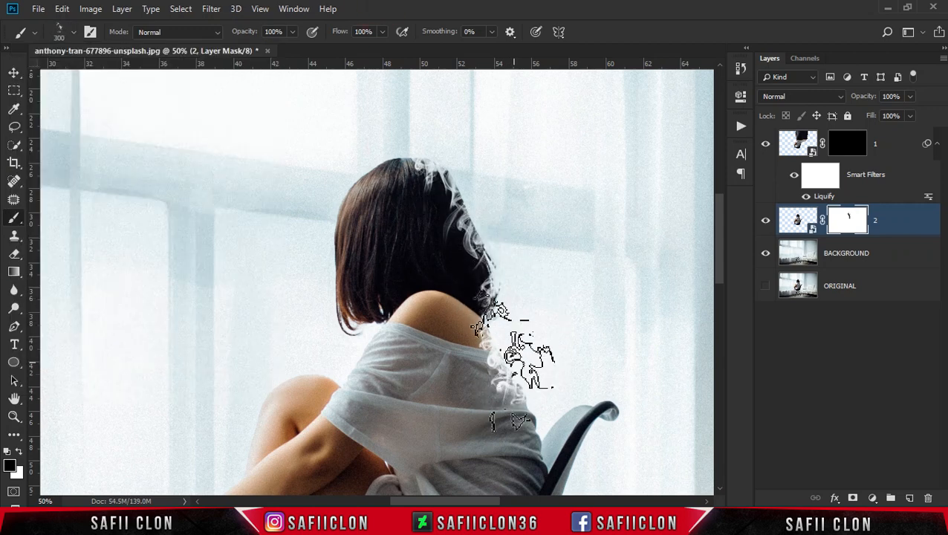
key("bracketleft")
key("bracketleft")
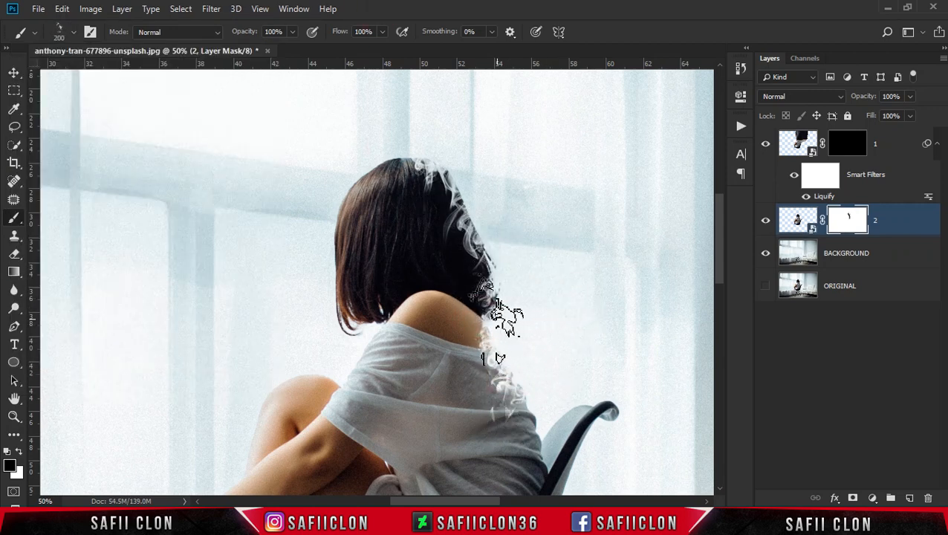
left_click(74, 33)
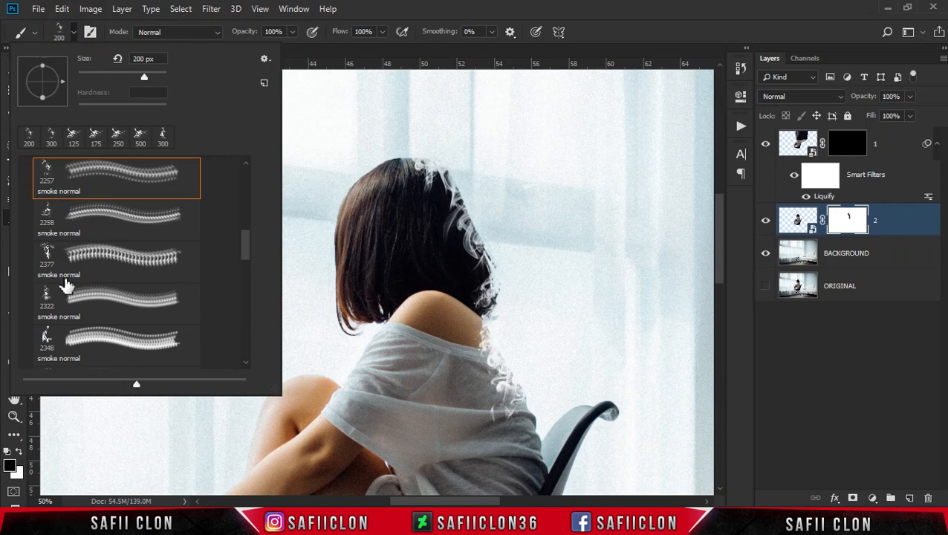
key("Return")
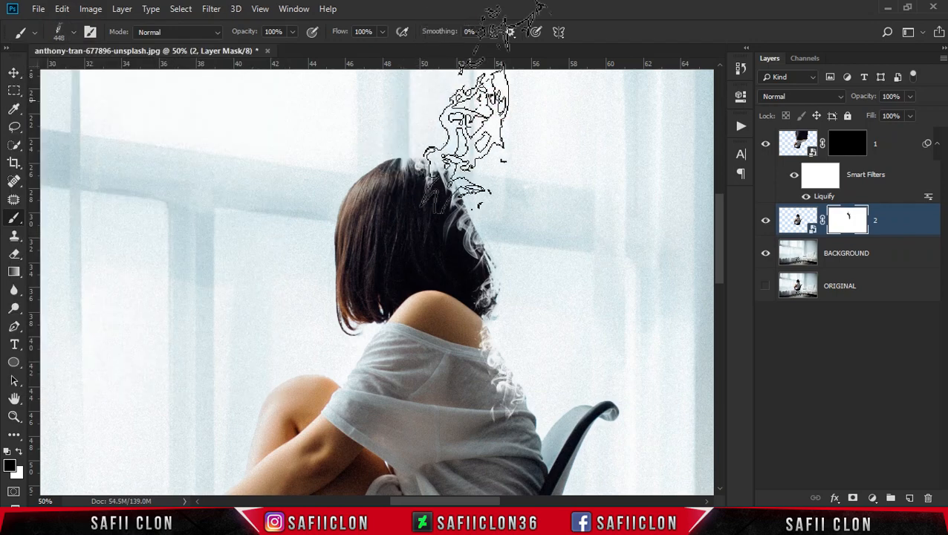
Choose the smoke normal brush 2322, shrink it to 193 px, and stamp layer 2's mask along the rear edge of the hair
left_click(73, 32)
left_click(51, 246)
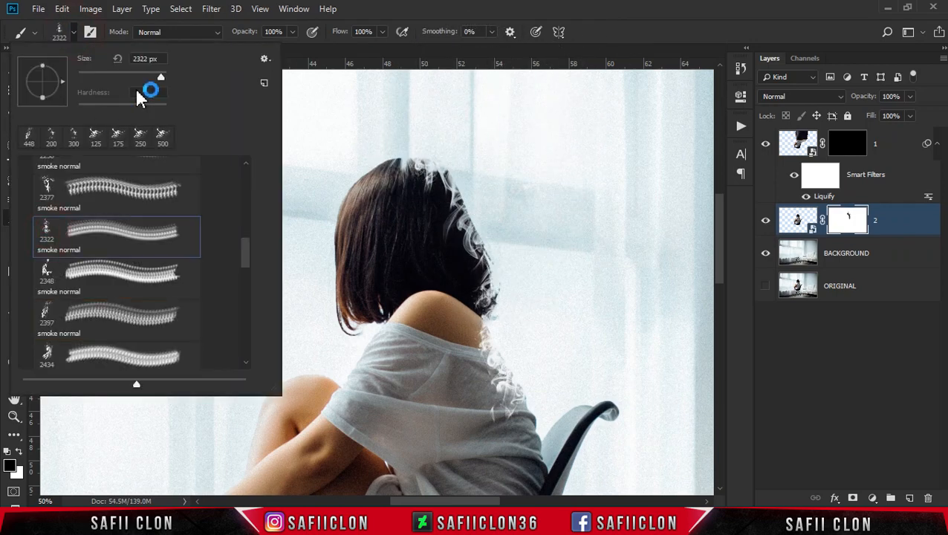
left_click(130, 77)
key("Return")
mouse_move(464, 190)
left_mouse_down()
mouse_move(461, 180)
mouse_move(483, 217)
left_mouse_up()
Stamp layer 2's mask further down the rear edge of the shirt with the smoke brush at 200 px
scroll(528, 180, "down", 5)
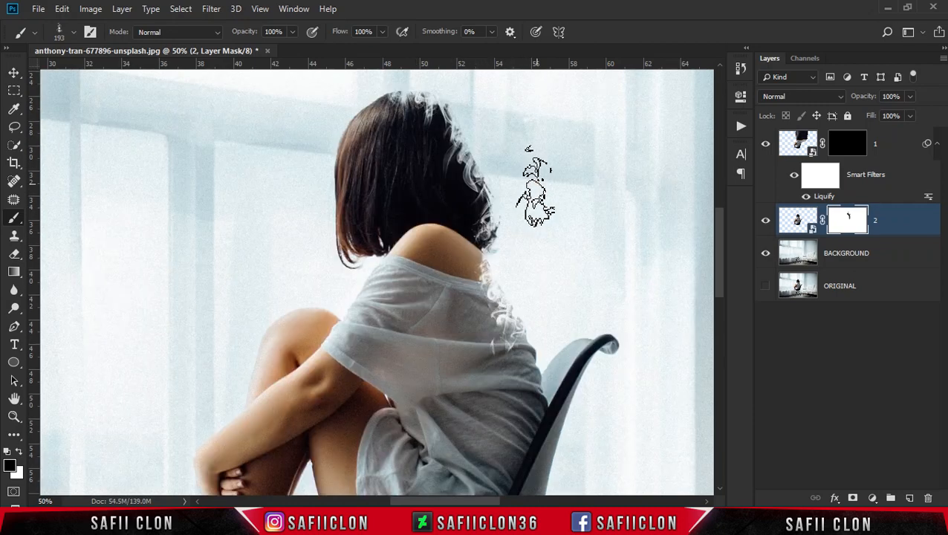
left_click(535, 286)
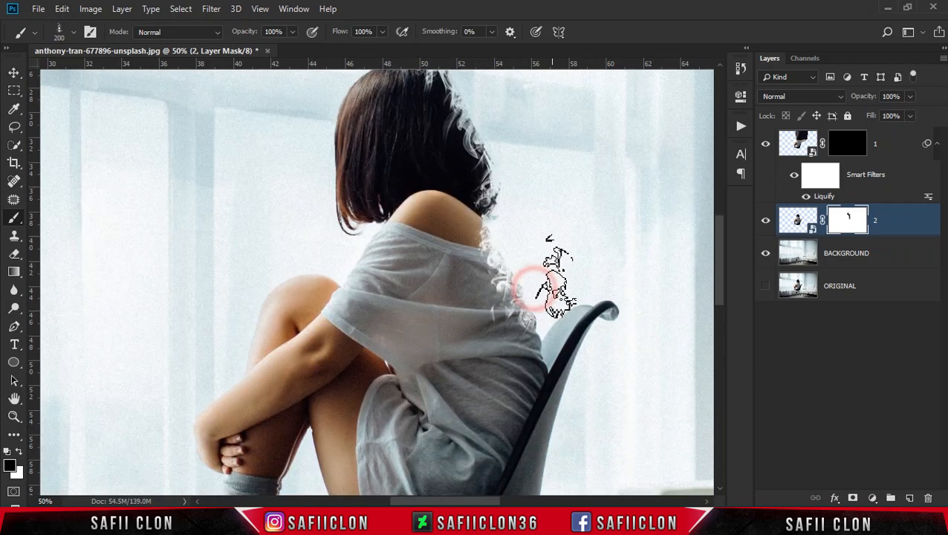
scroll(587, 215, "up", 4)
scroll(526, 260, "up", 4)
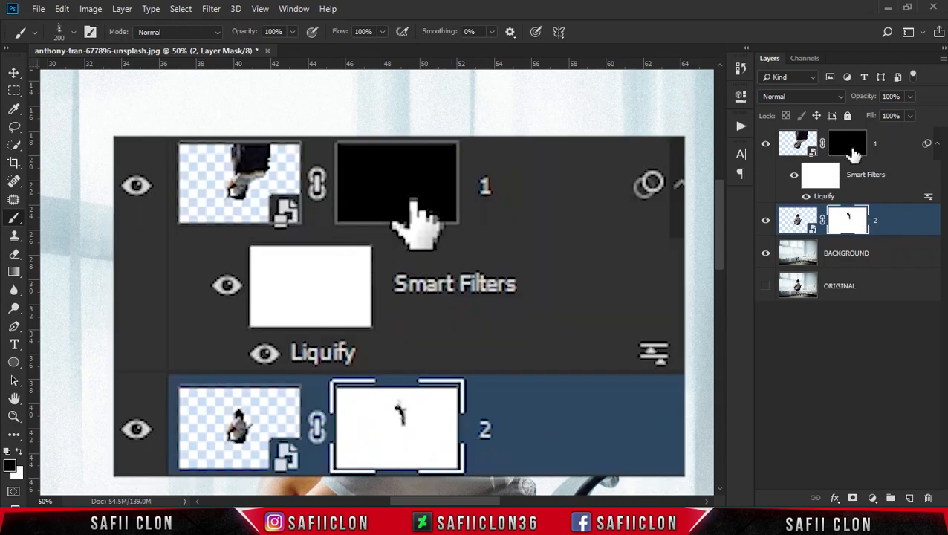
Target layer 1's black mask, choose the smoke normal brush 2452 at 495 px, and make white the foreground color
left_click(850, 149)
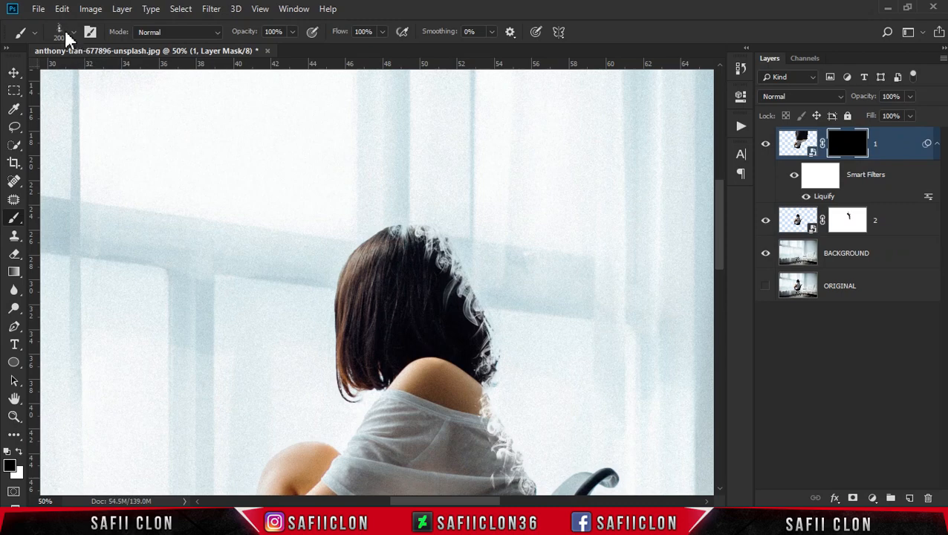
left_click(74, 33)
mouse_move(244, 256)
left_mouse_down()
mouse_move(248, 239)
mouse_move(246, 352)
left_mouse_up()
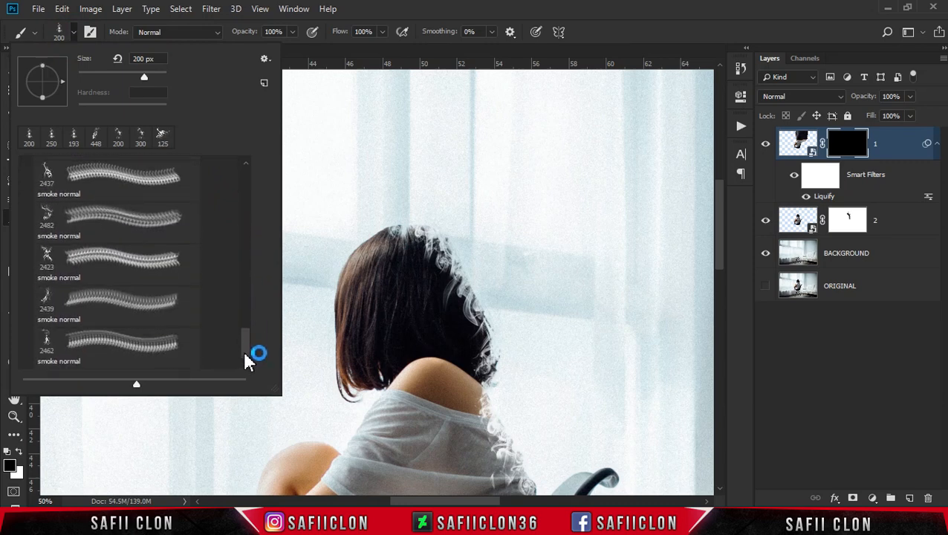
left_click_drag(248, 354, 250, 338)
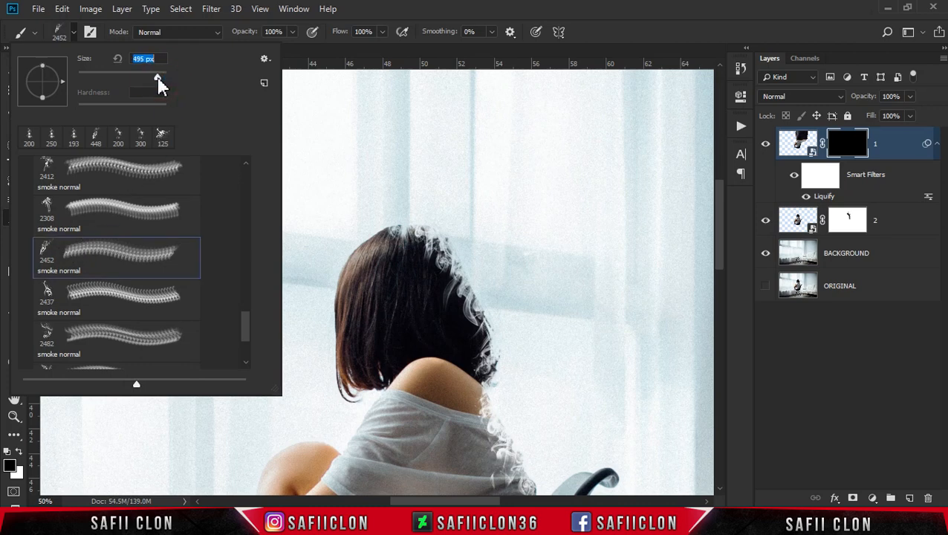
left_click(75, 32)
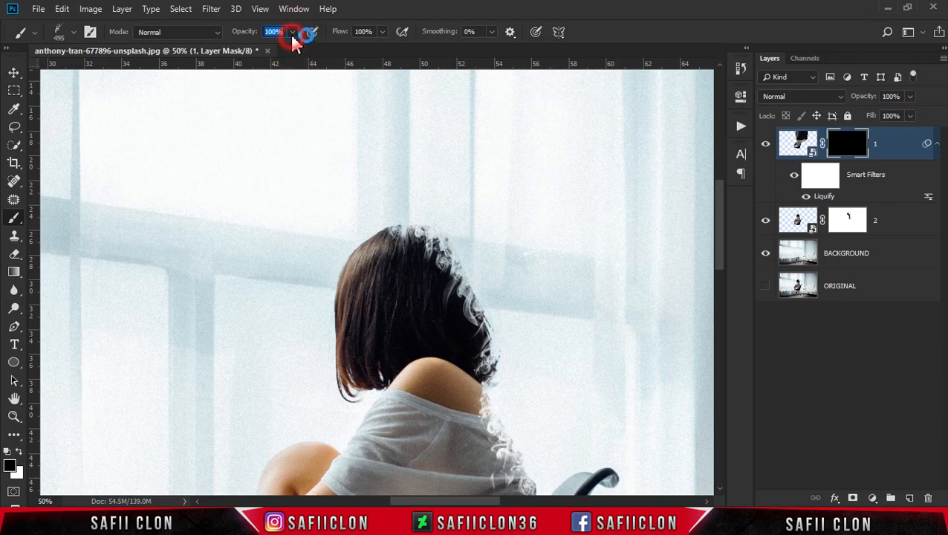
left_click(18, 450)
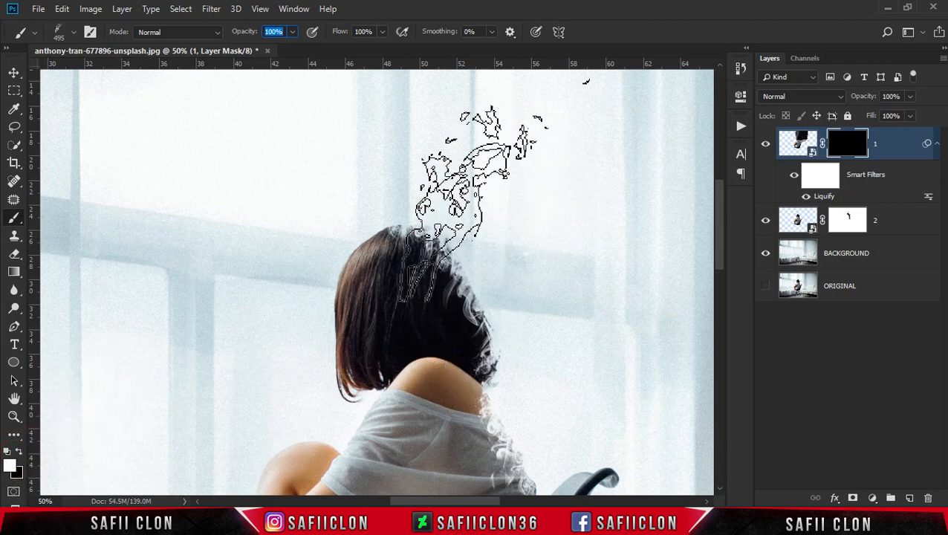
Enlarge the smoke brush to 900 px and stamp white smoke on layer 1's mask, rising from the top of the head
key("ctrl+minus")
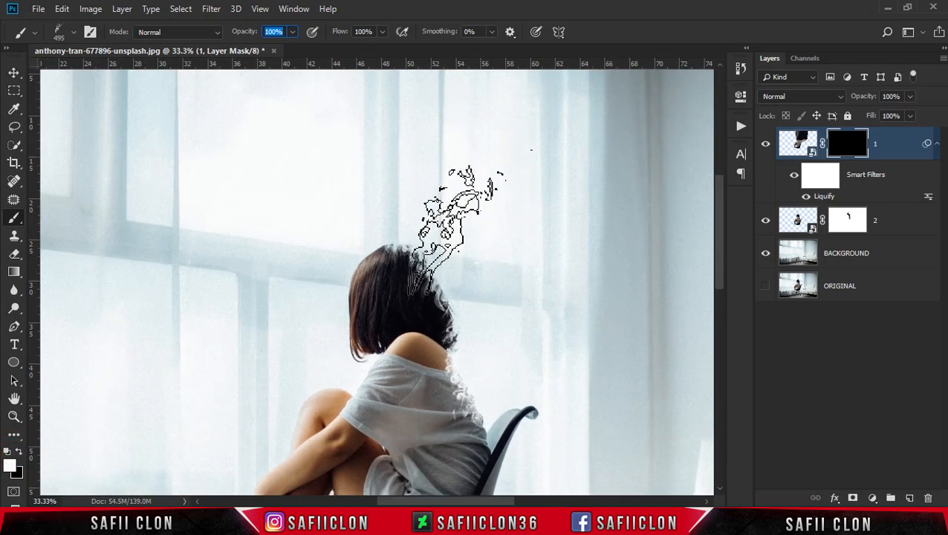
key("bracketright")
key("bracketright")
key("bracketright")
key("bracketright")
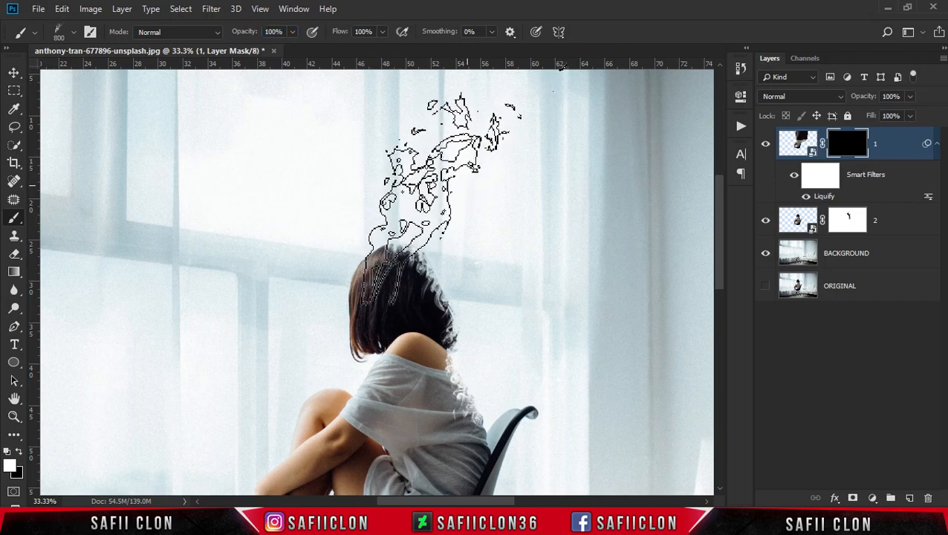
key("bracketright")
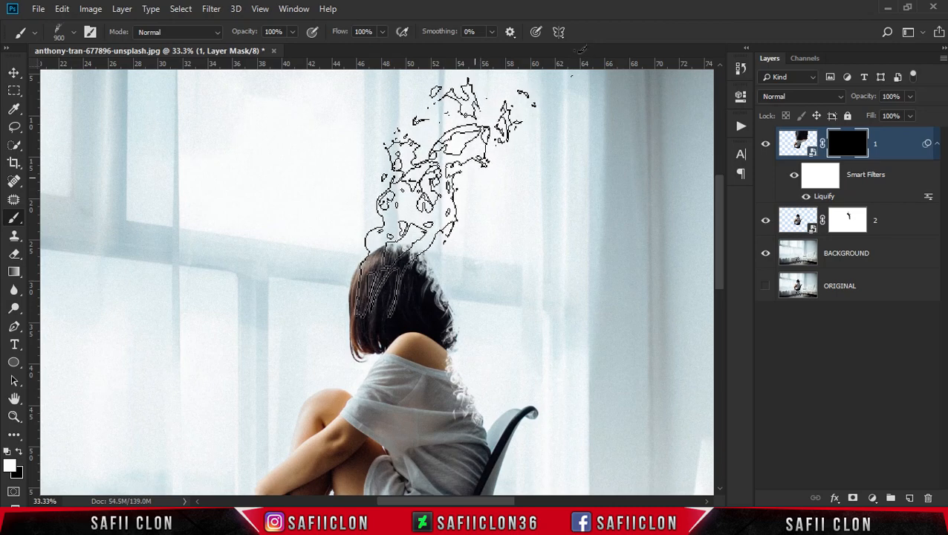
key("bracketright")
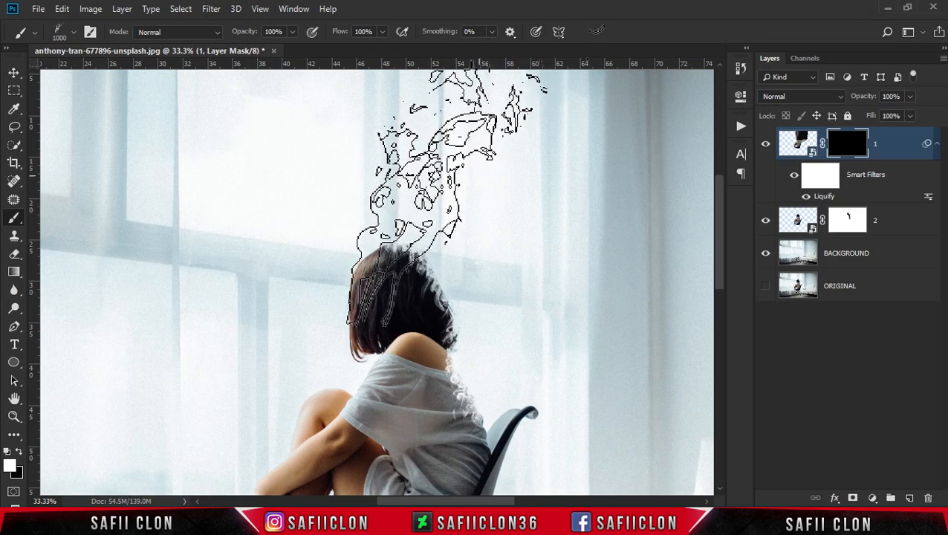
key("bracketleft")
left_click(474, 183)
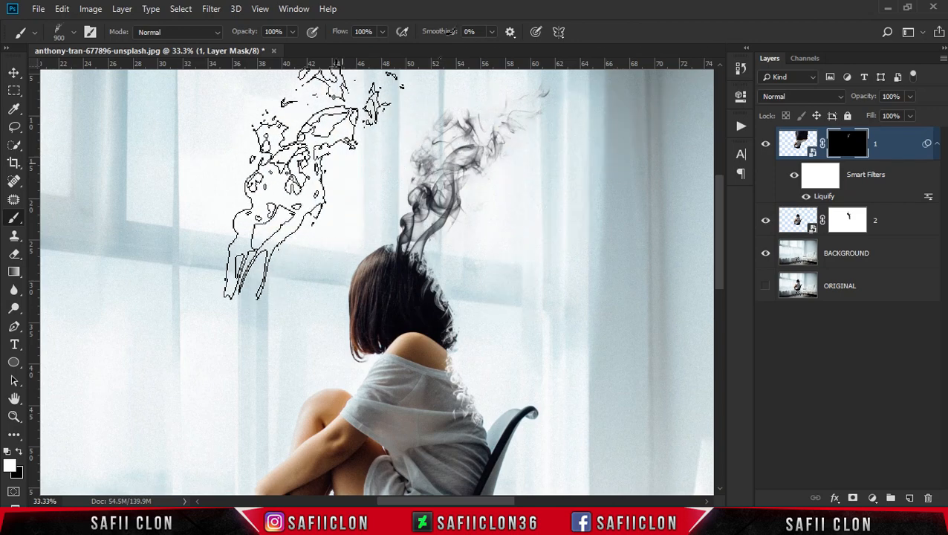
Choose the smoke normal brush 2176, reduce it to 700 px, and rotate its tip slightly
left_click(73, 32)
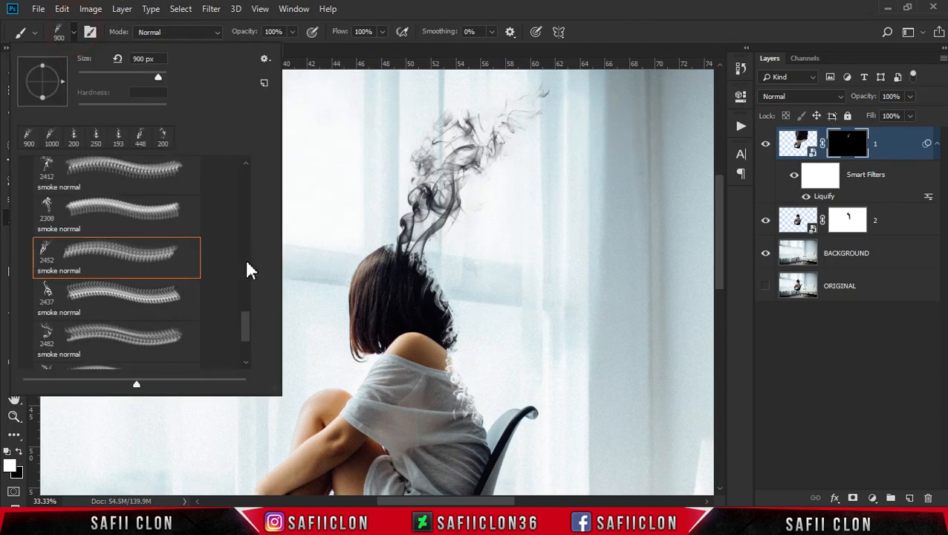
mouse_move(249, 331)
left_mouse_down()
mouse_move(258, 294)
mouse_move(250, 220)
mouse_move(256, 277)
left_mouse_up()
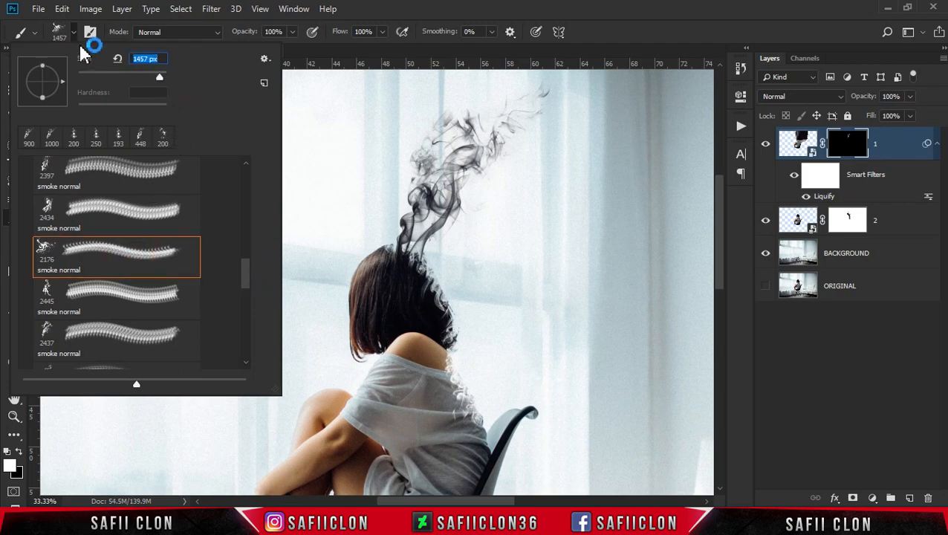
key("[")
key("[")
key("[")
key("[")
key("[")
key("[")
key("[")
key("[")
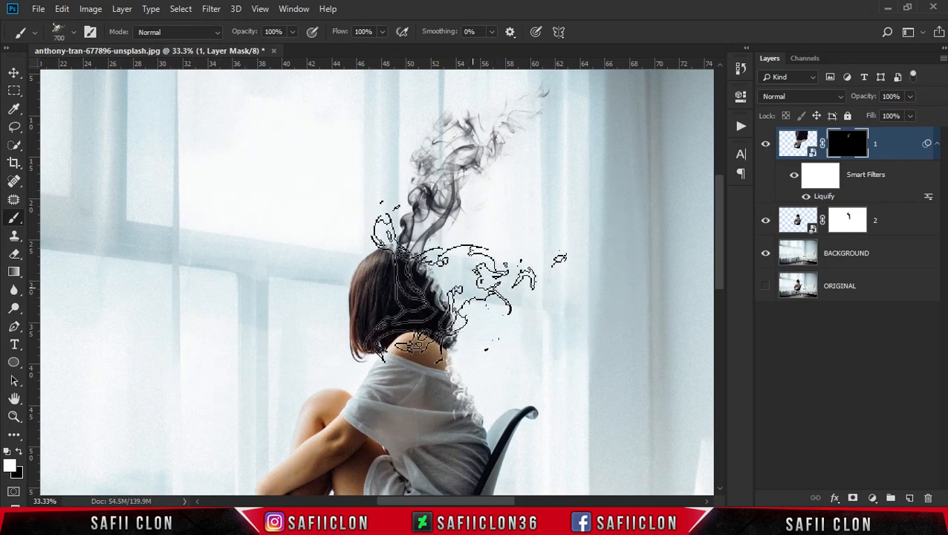
right_click(562, 235)
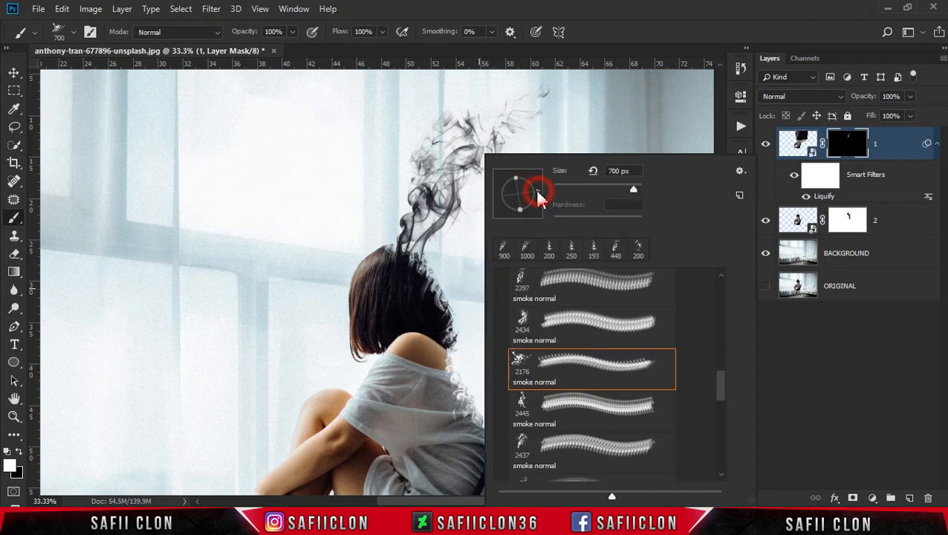
left_click(622, 33)
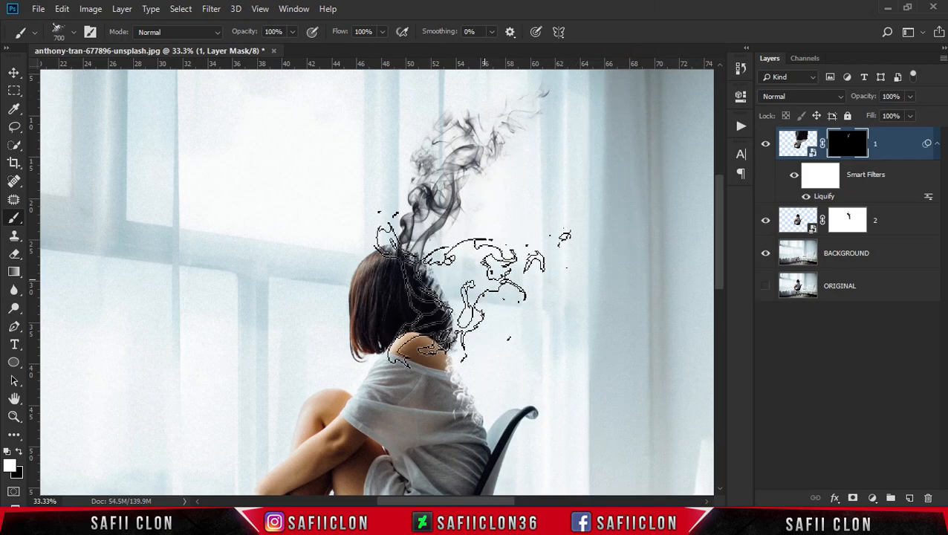
Try stamping smoke behind the hair with the brush at 800 px, and undo the stamp
key("bracketleft")
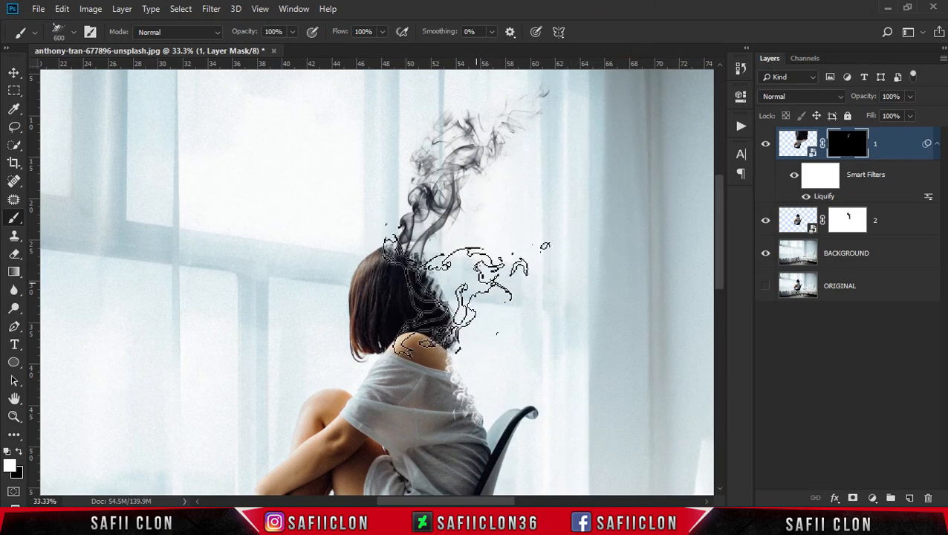
key("bracketright")
key("bracketright")
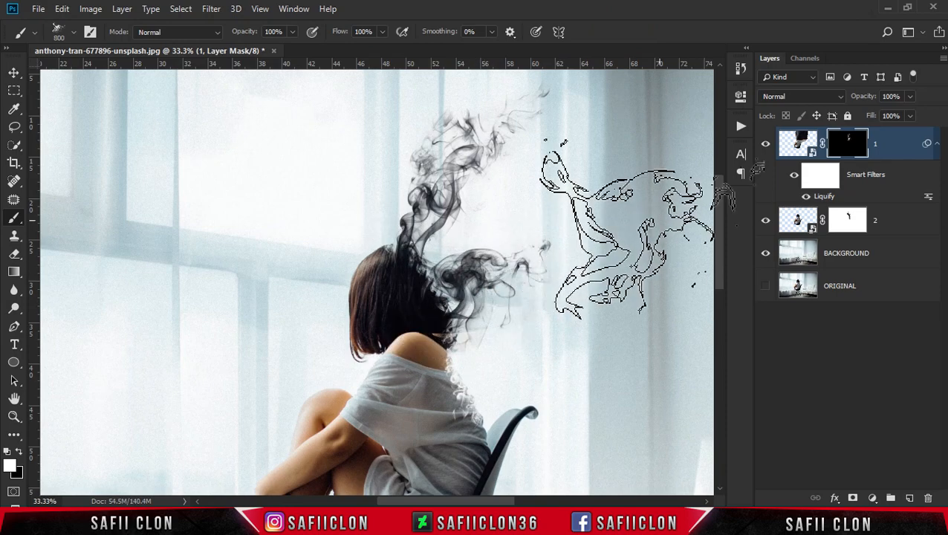
key("ctrl+z")
key("ctrl+z")
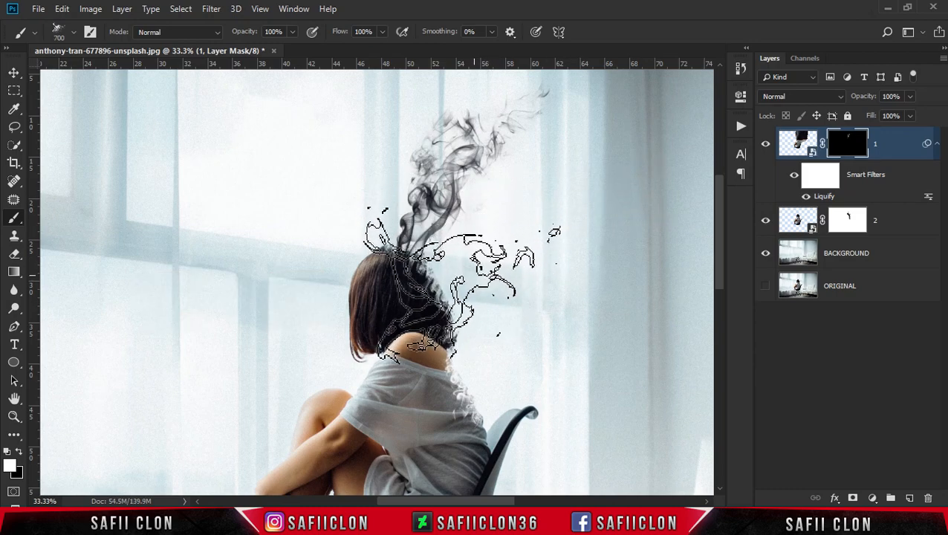
Stamp smoke on layer 1's mask behind the hair with the 700 px brush, redoing the stamp closer to the head
left_click(470, 272)
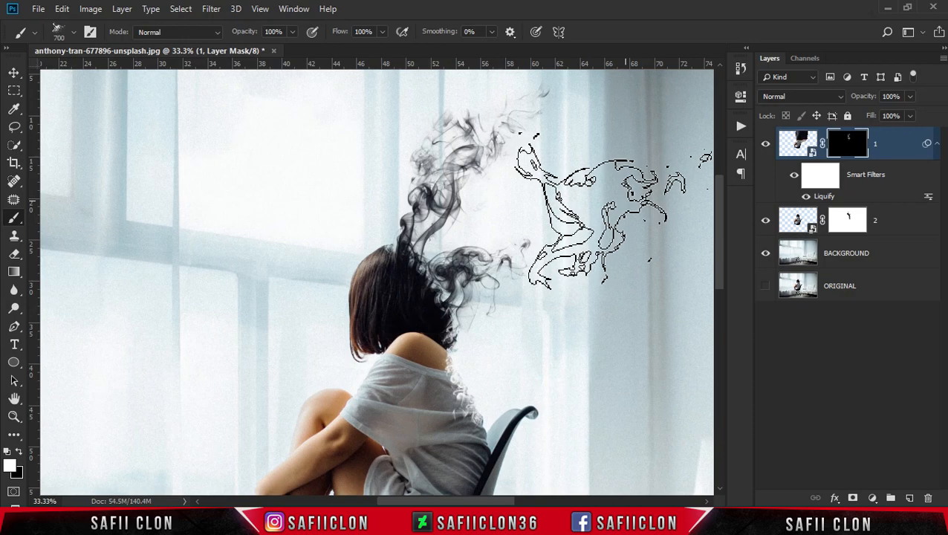
key("ctrl+z")
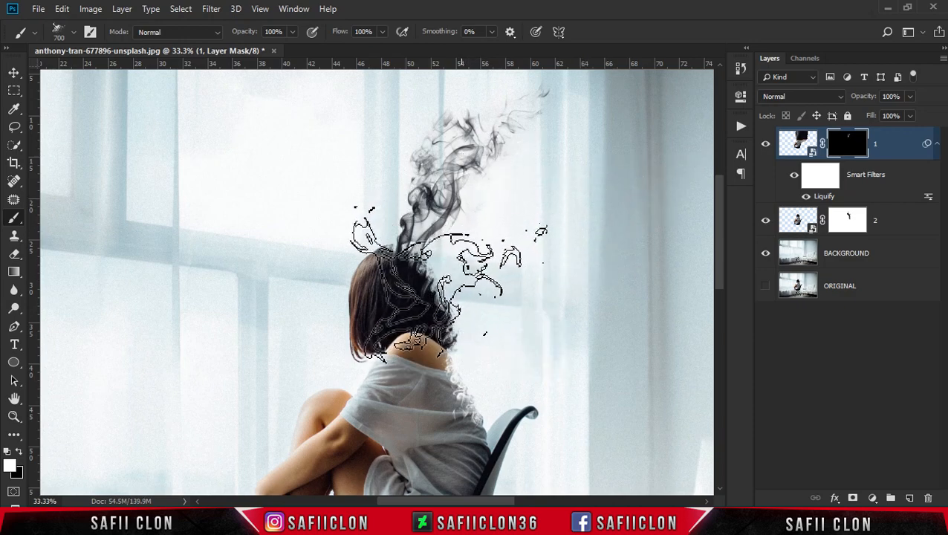
left_click(448, 281)
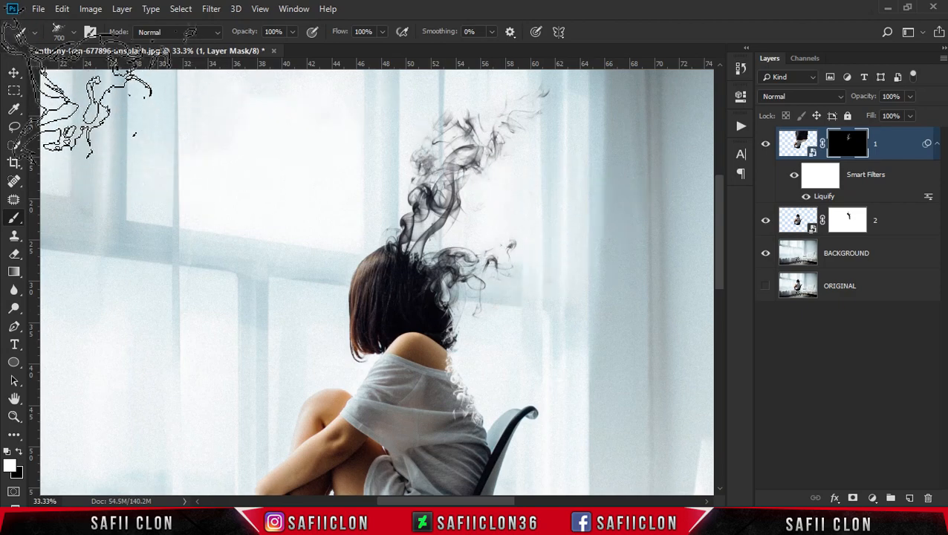
Choose the smoke normal brush 2398, shrink it to 480 px, and stamp layer 1's mask behind the shoulder and upper back
left_click(73, 32)
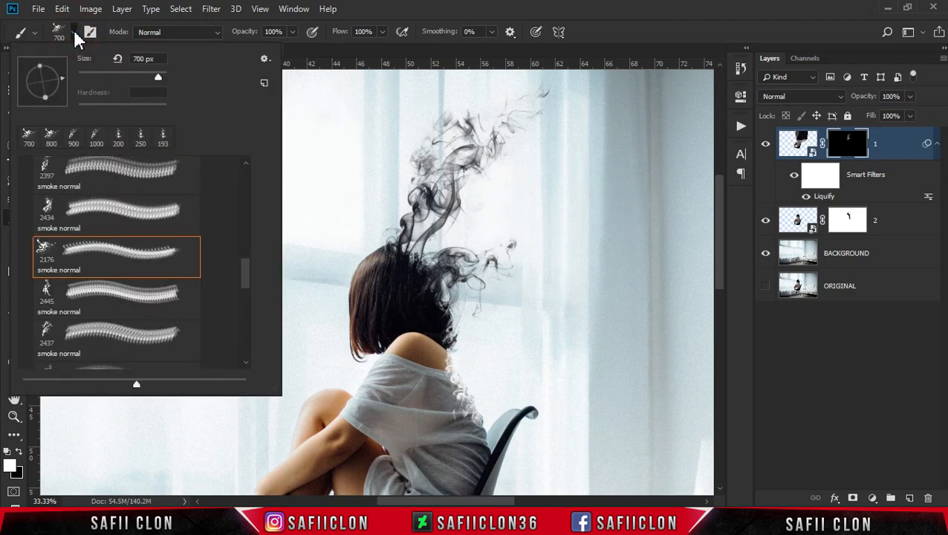
left_click_drag(248, 275, 252, 360)
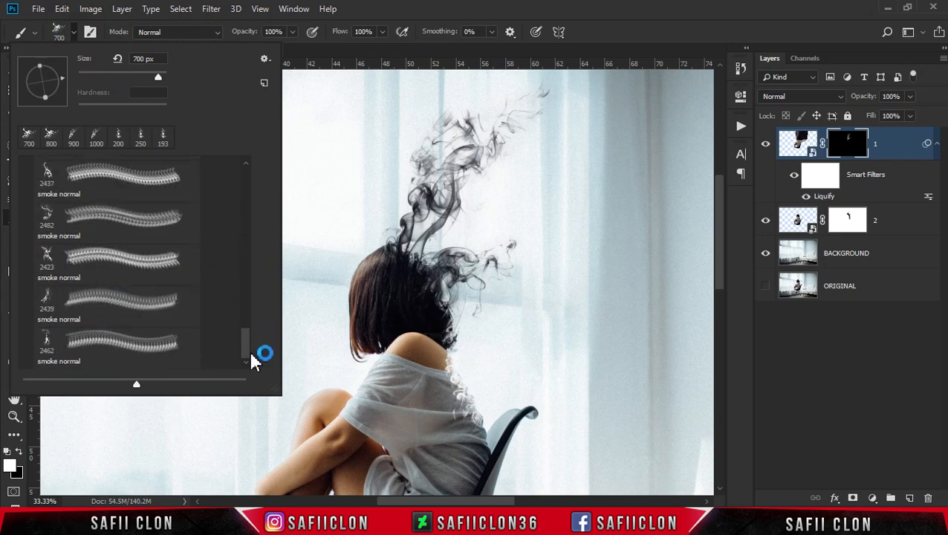
left_click_drag(253, 346, 260, 308)
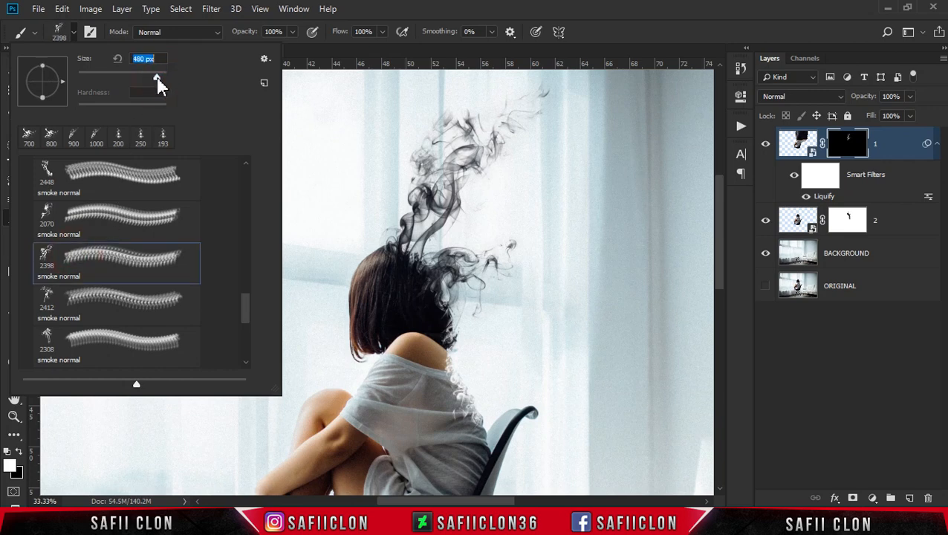
left_click(73, 32)
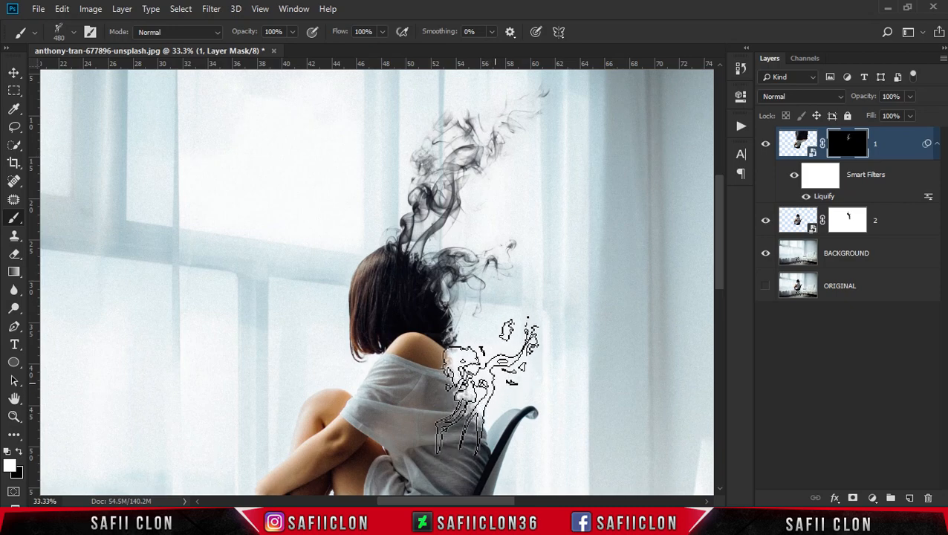
left_click(484, 378)
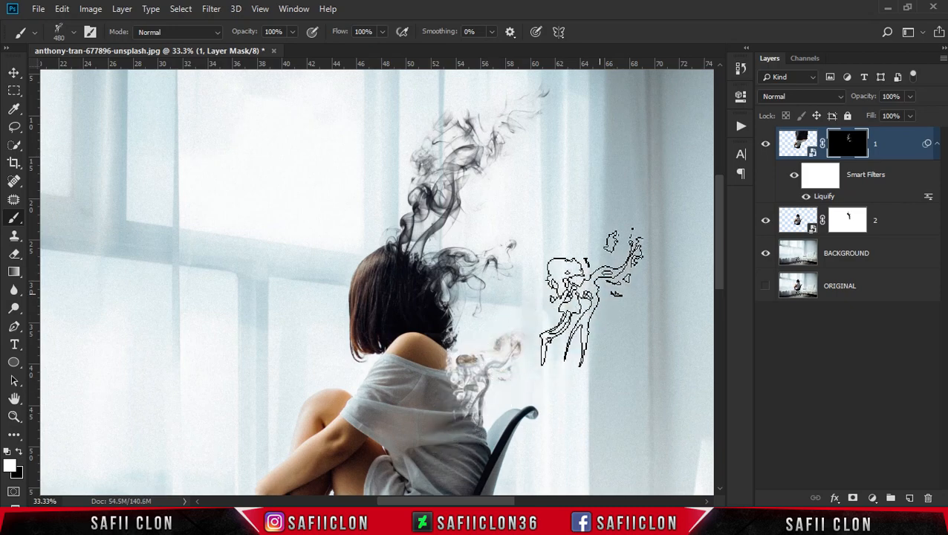
Undo the last smoke stamp behind the shoulder and stamp it again against the upper back on layer 1's mask
key("ctrl+z")
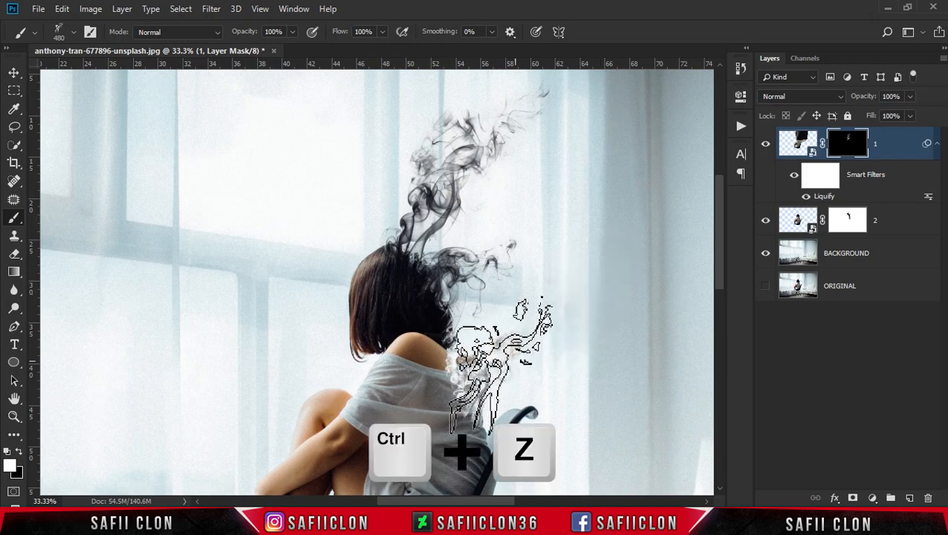
left_click(481, 386)
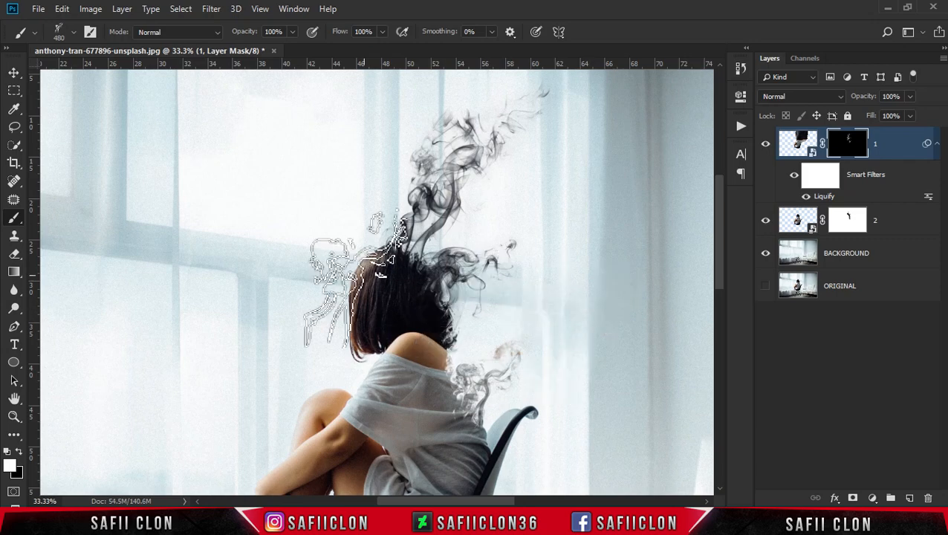
Choose the smoke normal brush 2258 and reduce its size to 300 px
left_click(73, 32)
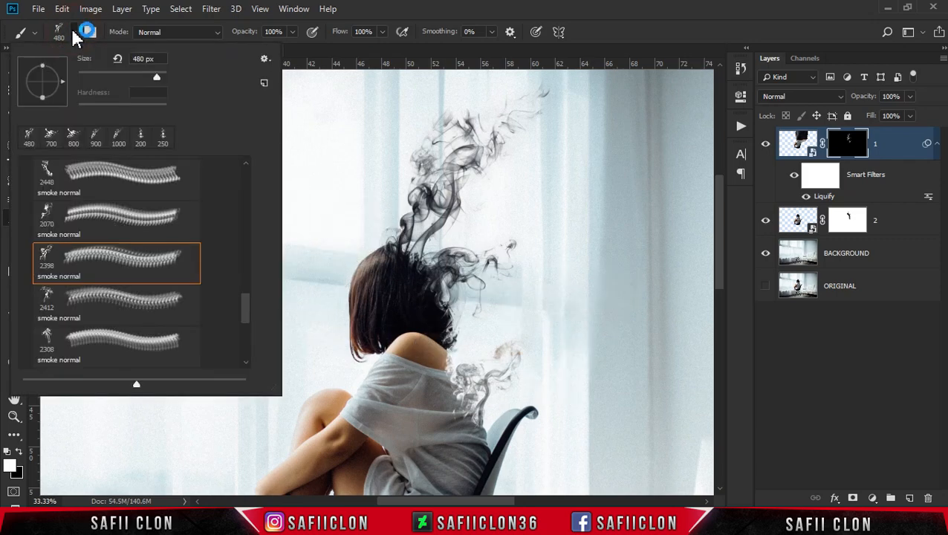
left_click_drag(248, 309, 252, 236)
scroll(227, 248, "down", 2)
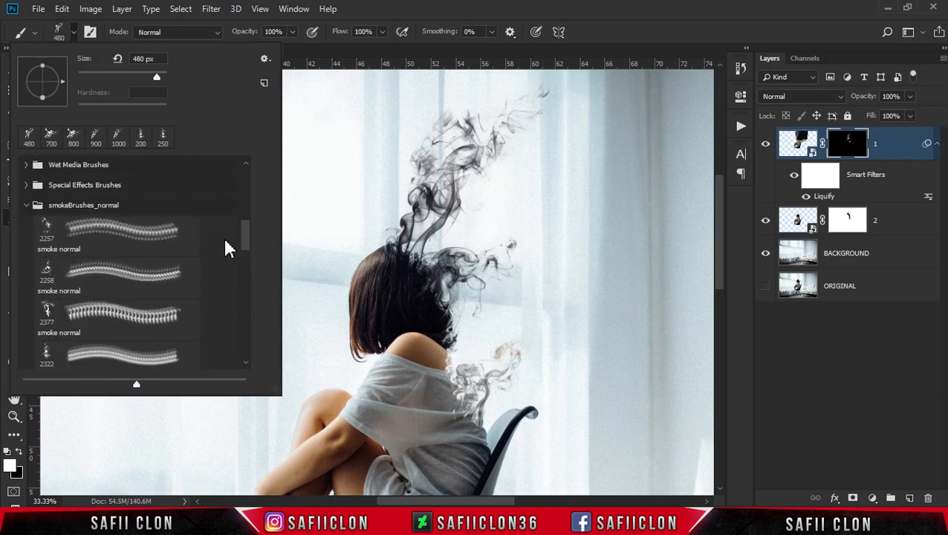
left_click(102, 278)
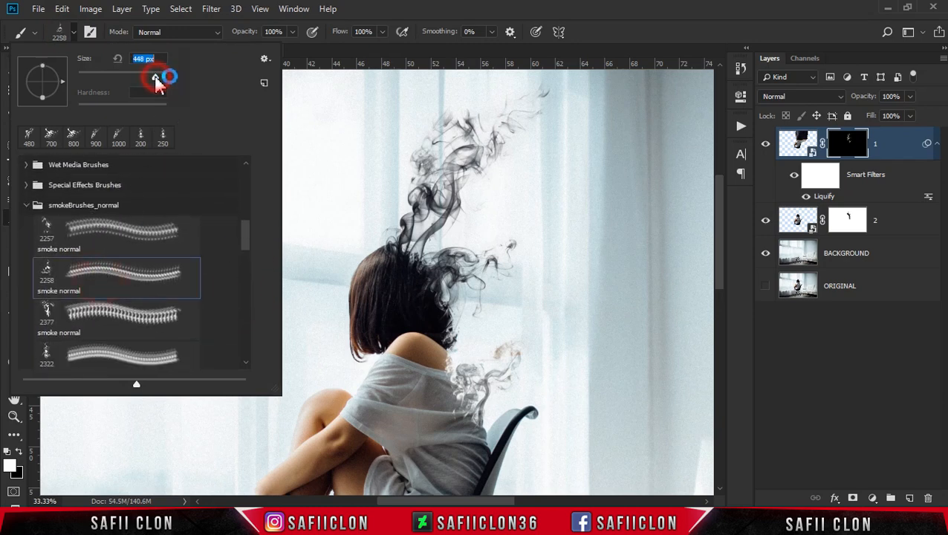
left_click(77, 34)
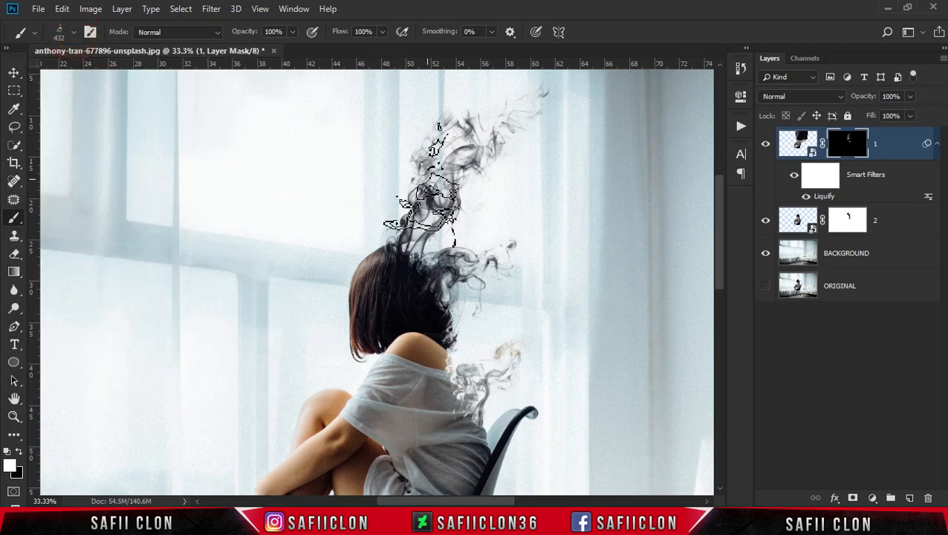
key("bracketleft")
key("bracketleft")
key("bracketleft")
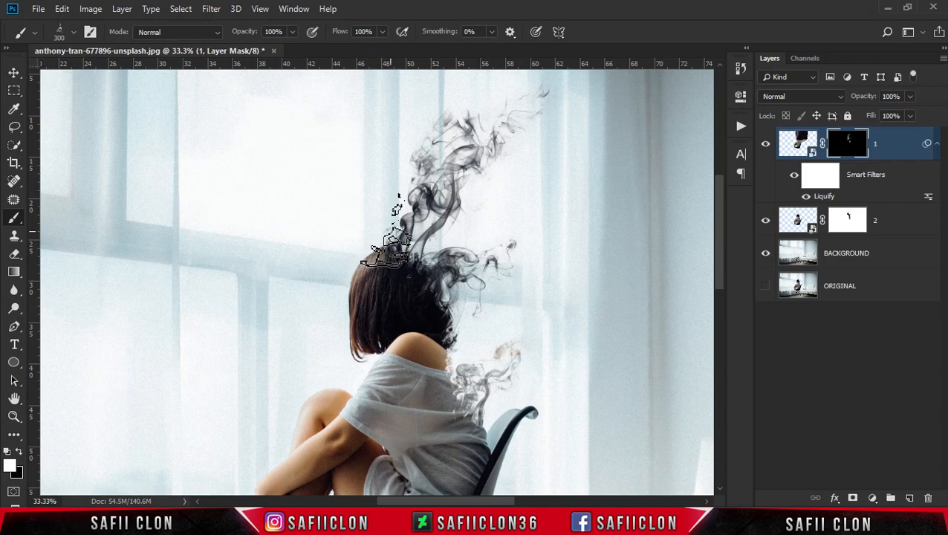
Rotate the 300 px brush tip and stamp smoke on layer 1's mask just above the crown of the head
right_click(394, 230)
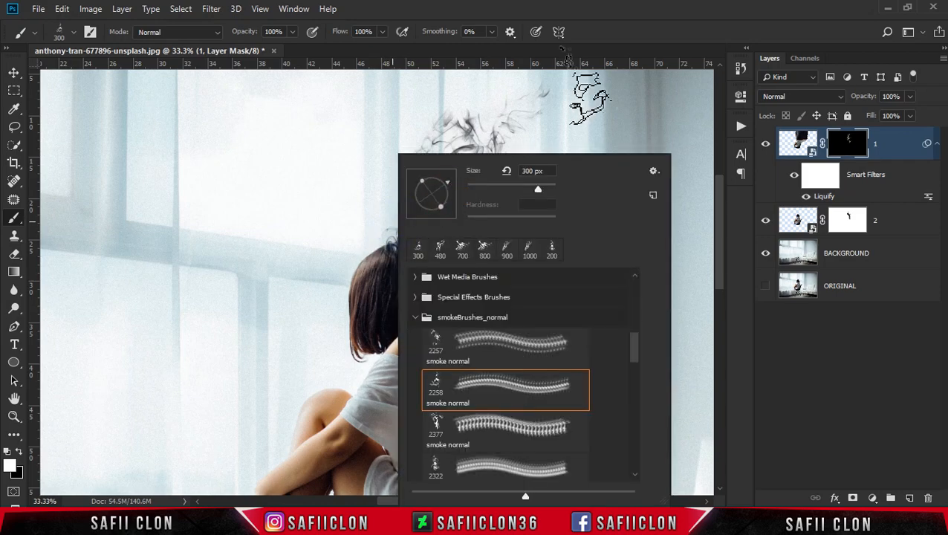
left_click(604, 20)
left_click(390, 227)
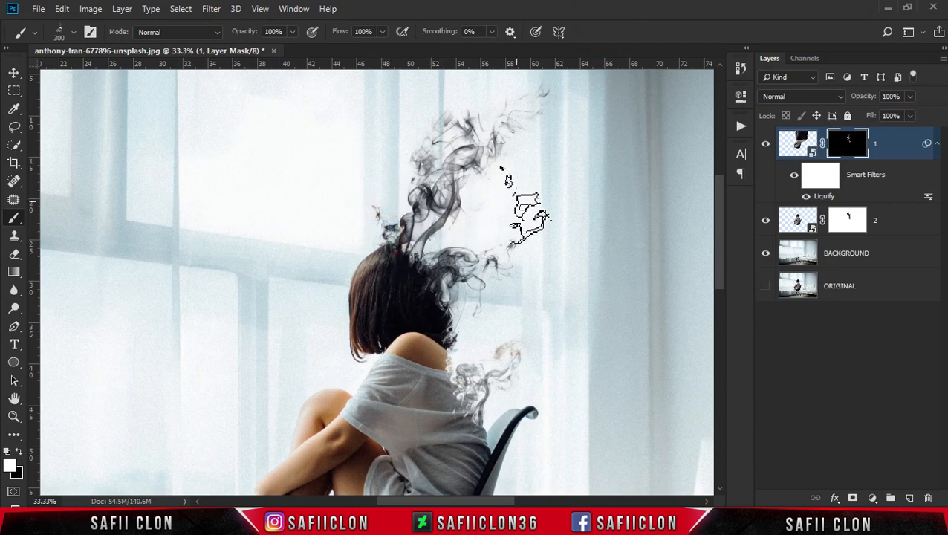
Choose another smoke normal brush, size it to 500 px, and stamp layer 1's mask behind the lower hair
left_click(73, 32)
left_click(88, 238)
left_click_drag(162, 78, 153, 78)
key("Return")
key("bracketright")
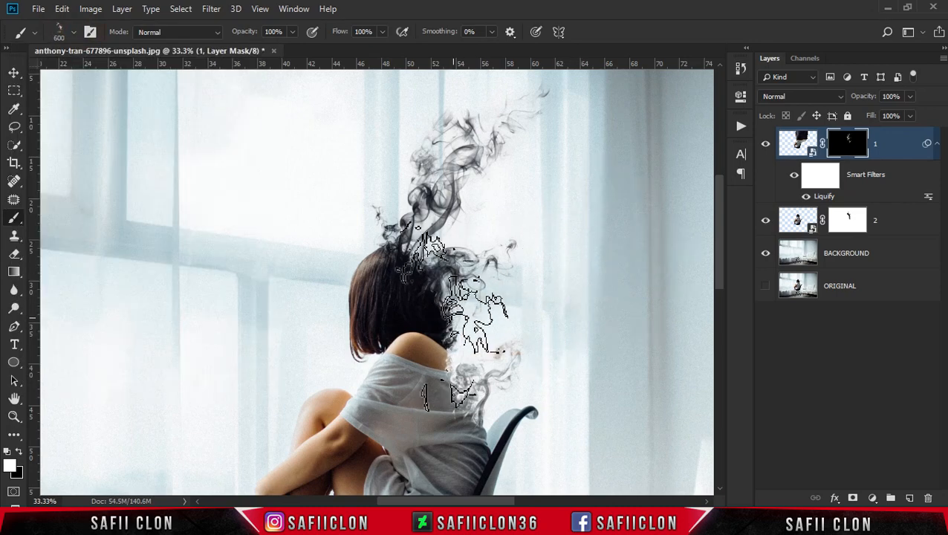
key("bracketleft")
Choose the smoke normal brush 2258 again and reduce it to 354 px
left_click(74, 32)
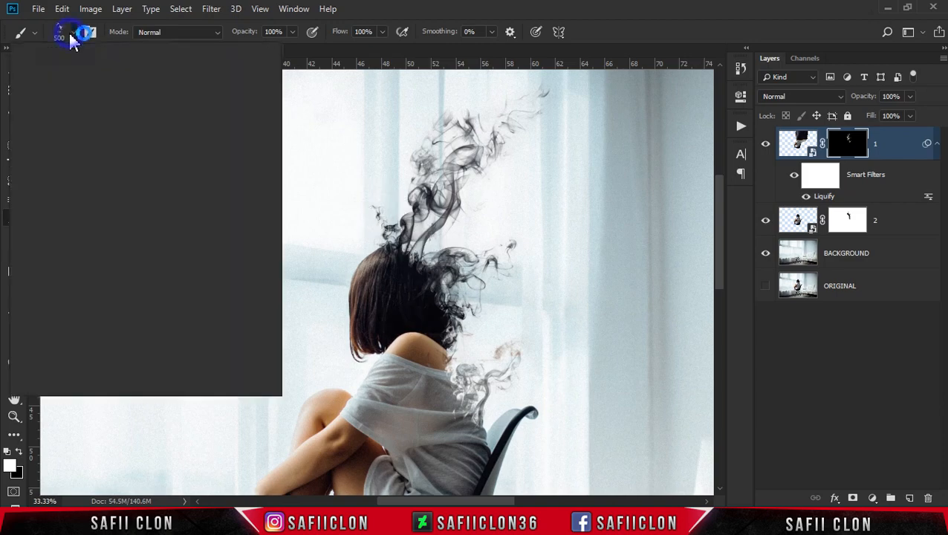
left_click_drag(236, 242, 226, 250)
left_click(55, 202)
left_click_drag(161, 76, 153, 76)
key("Return")
Try stamping smoke behind the hair and neck with the 354 px brush, undo the stamps, and shrink the brush to 250 px
left_click(487, 273)
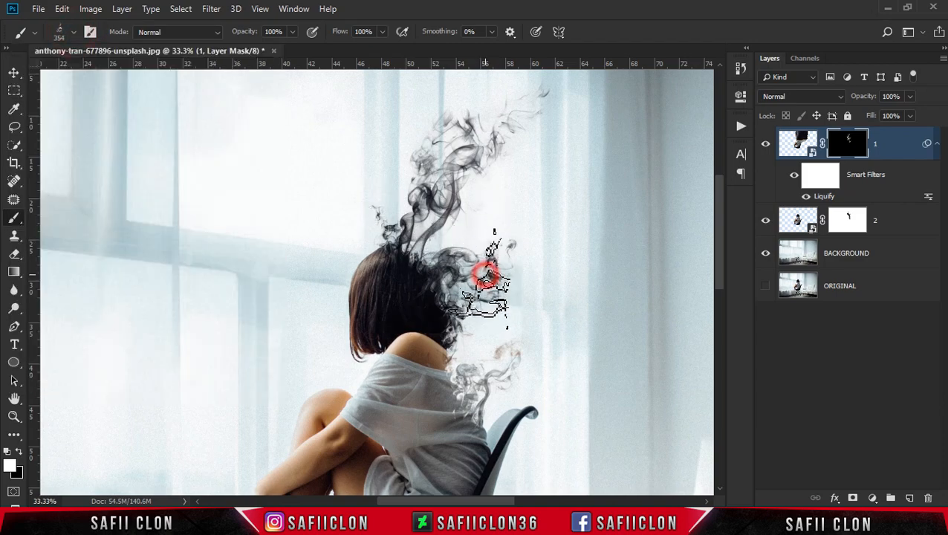
key("ctrl+z")
left_click(514, 320)
key("ctrl+z")
key("bracketleft")
key("bracketleft")
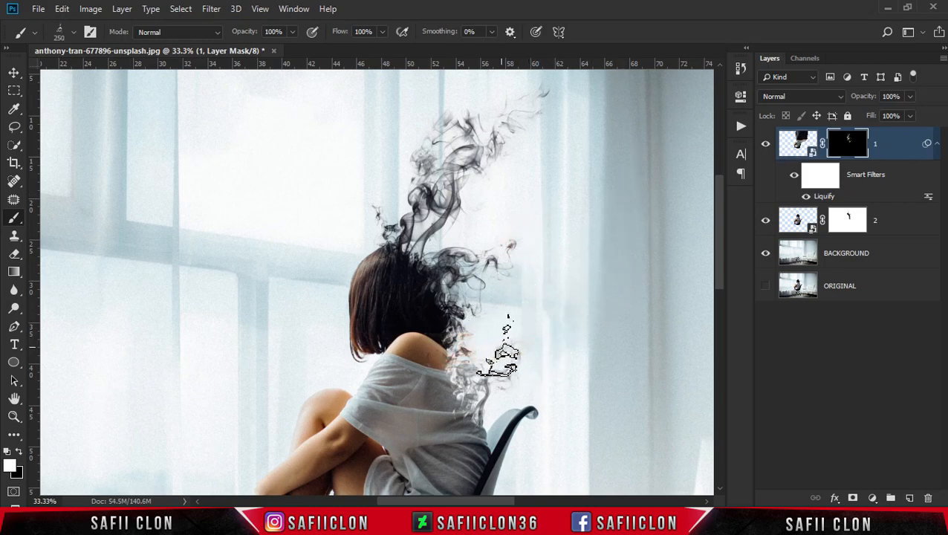
Choose the smoke normal brush 2397, set its size to 250 px, and rotate its tip
left_click(77, 37)
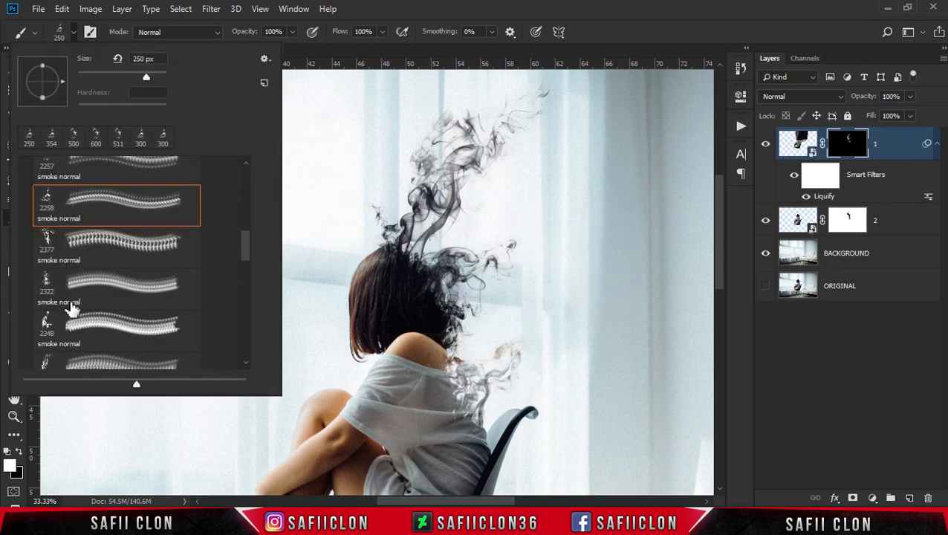
scroll(52, 252, "down", 2)
left_click(50, 312)
left_click_drag(143, 78, 123, 81)
left_click(76, 32)
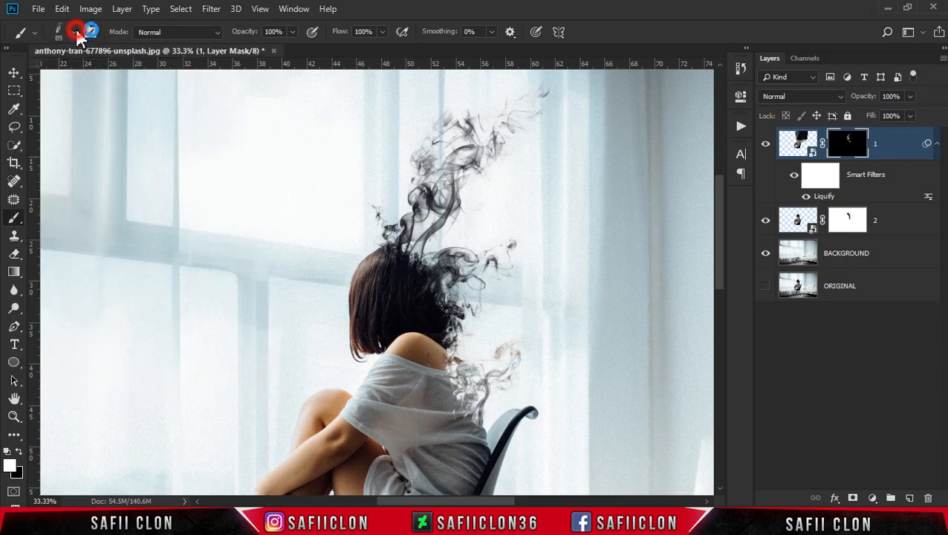
right_click(479, 349)
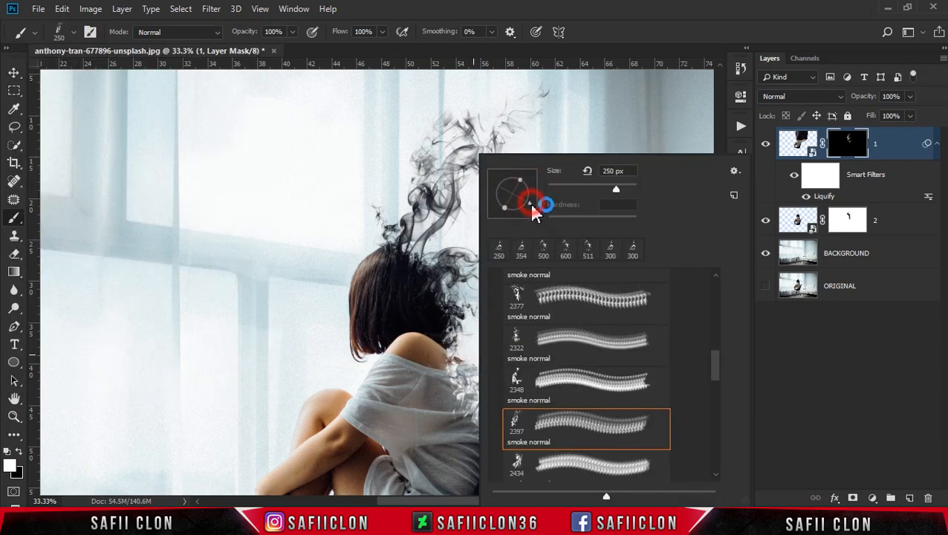
key("Return")
Stamp smoke on layer 1's mask behind the shoulder and hair with the 250 px brush, undoing misplaced stamps
left_click(482, 357)
key("ctrl+z")
left_click(476, 345)
left_click(494, 288)
left_click(482, 134)
key("ctrl+z")
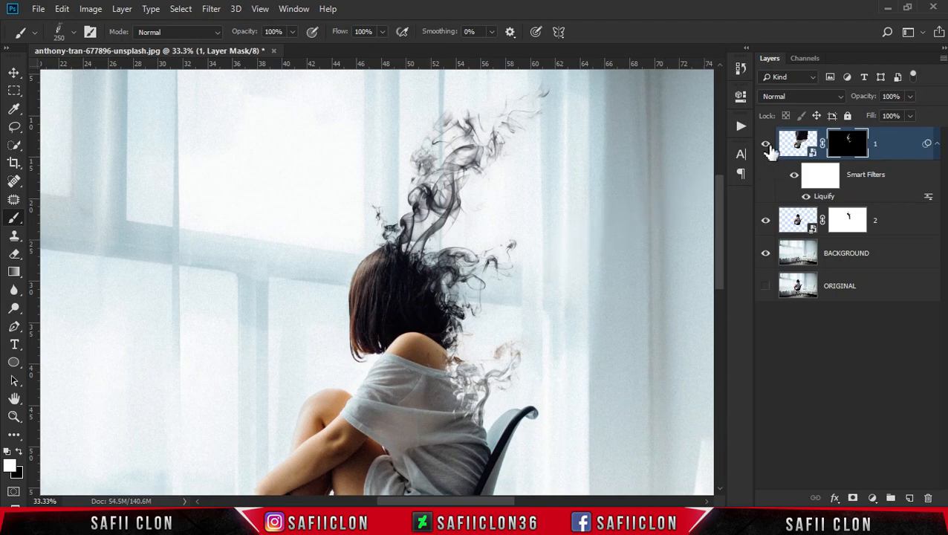
Toggle layer 1's visibility to compare the image with and without its smoke, leaving the layer shown
left_click(767, 145)
left_click(767, 146)
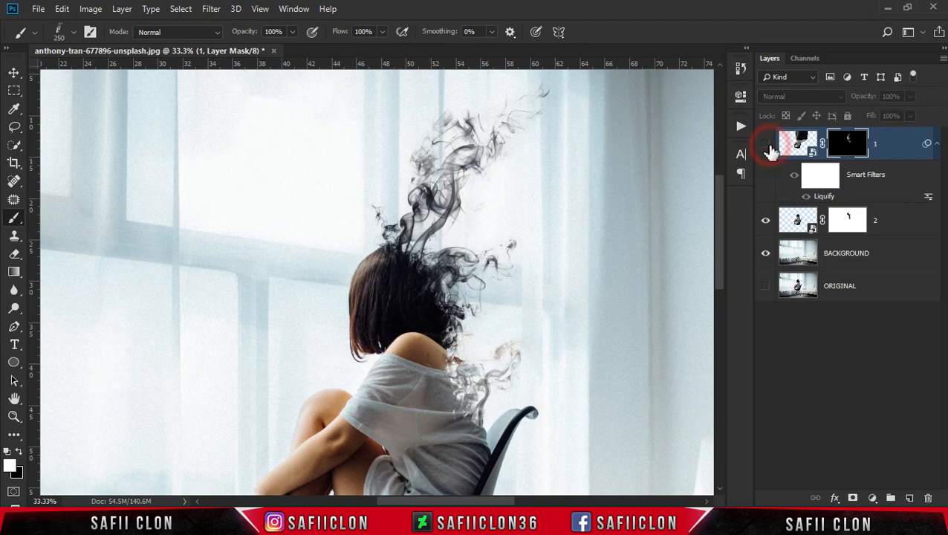
left_click(766, 144)
Examine the smoke dispersion around the woman's head and back, both close up and across the whole image
mouse_move(500, 504)
left_mouse_down()
mouse_move(539, 499)
mouse_move(529, 498)
left_mouse_up()
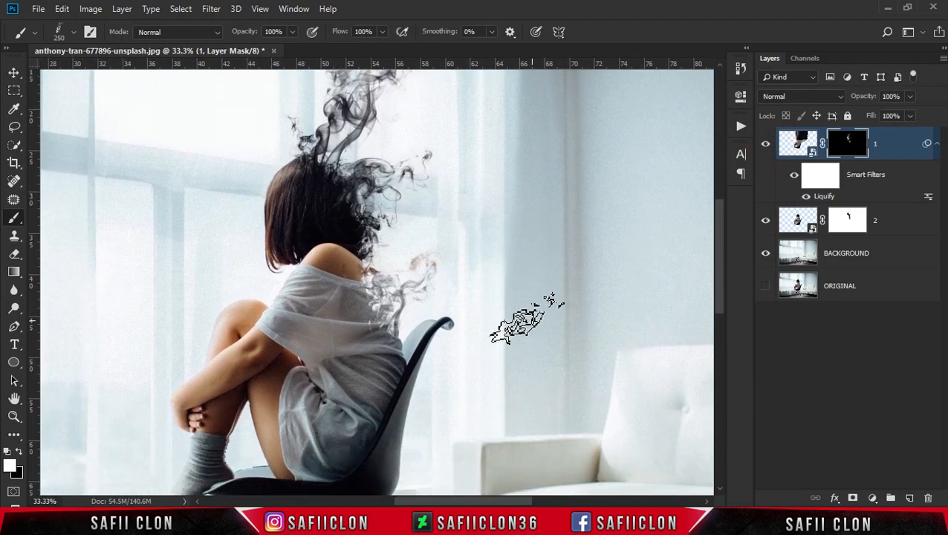
scroll(517, 320, "up", 3)
key("ctrl+minus")
key("ctrl+minus")
key("ctrl+minus")
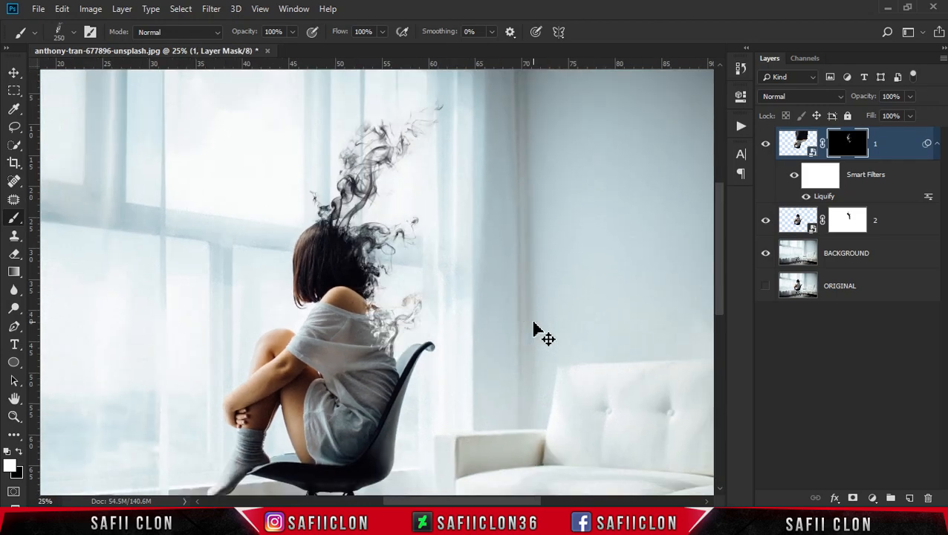
key("ctrl+plus")
key("ctrl+plus")
key("ctrl+plus")
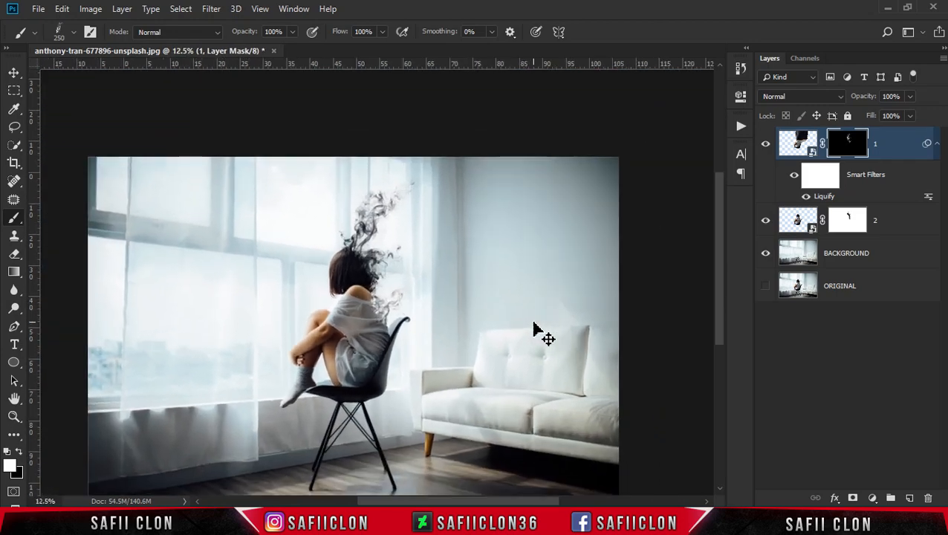
key("ctrl+plus")
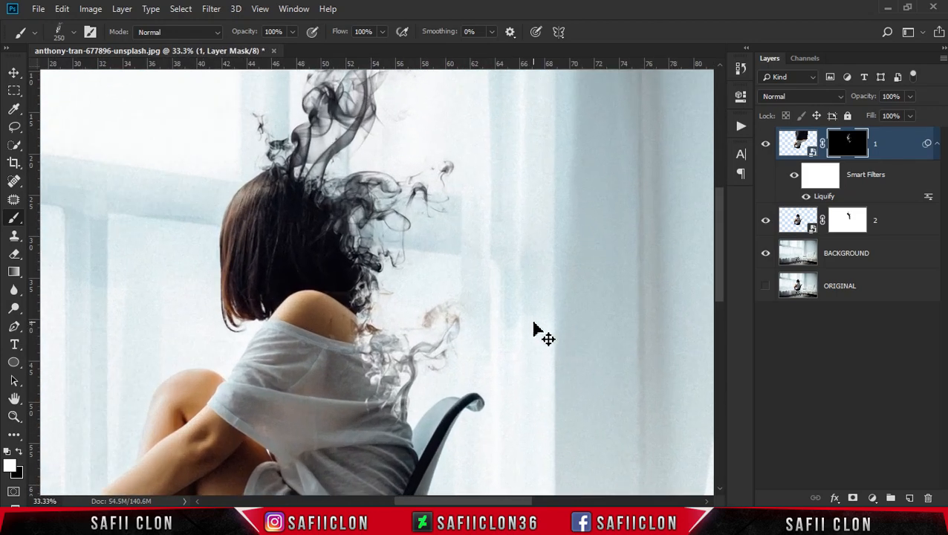
key("ctrl+minus")
key("ctrl+minus")
scroll(529, 321, "up", 2)
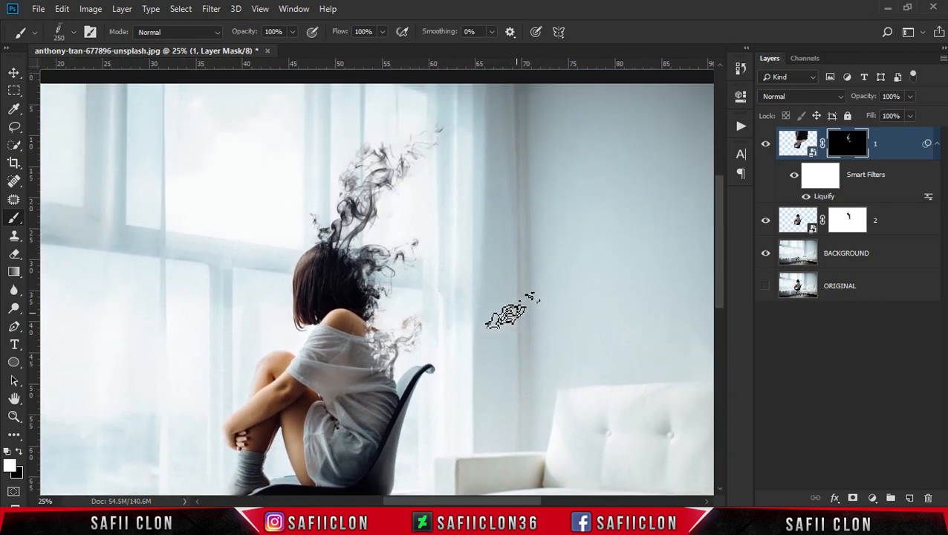